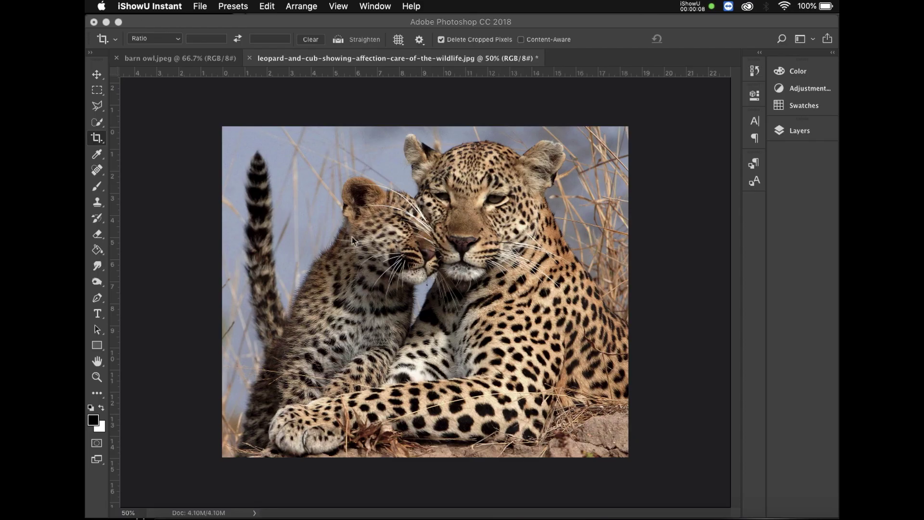
Look over the barn owl and leopard images, show the layer list, and bring the barn owl image to the front
left_click(212, 62)
left_click(212, 61)
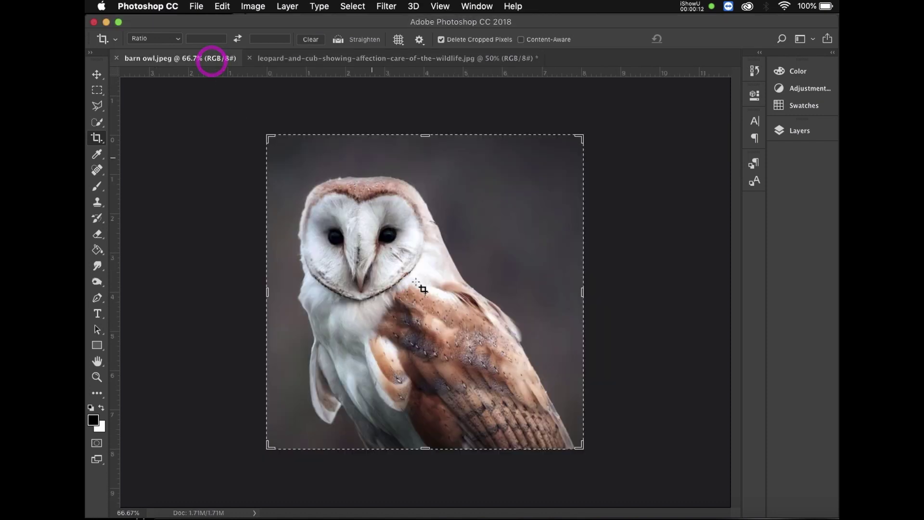
left_click(422, 59)
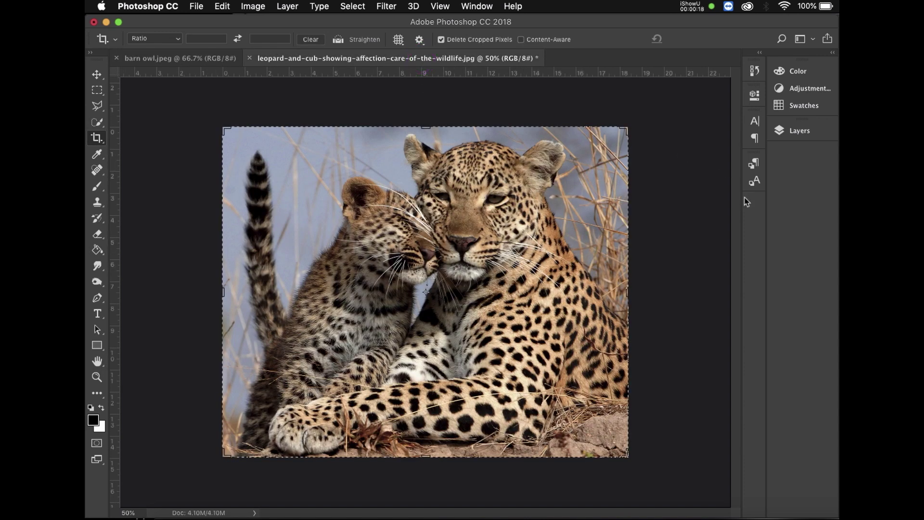
left_click(797, 132)
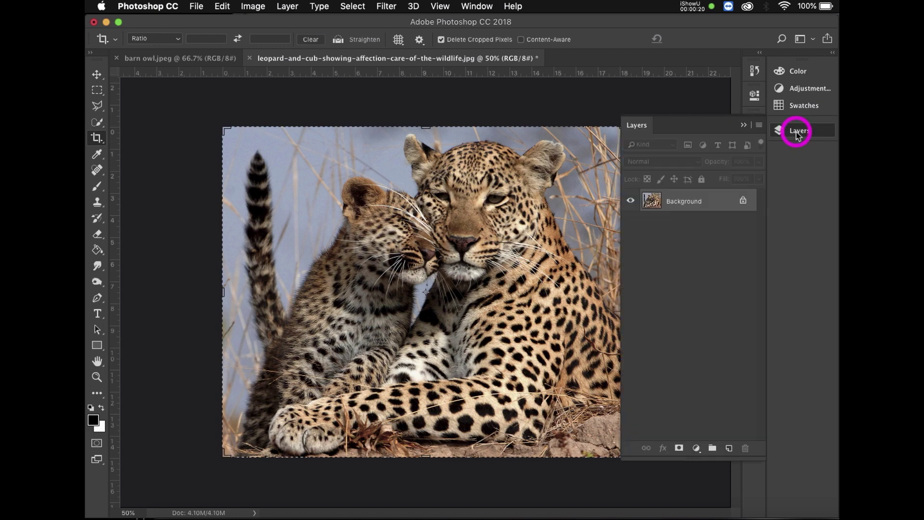
left_click(212, 58)
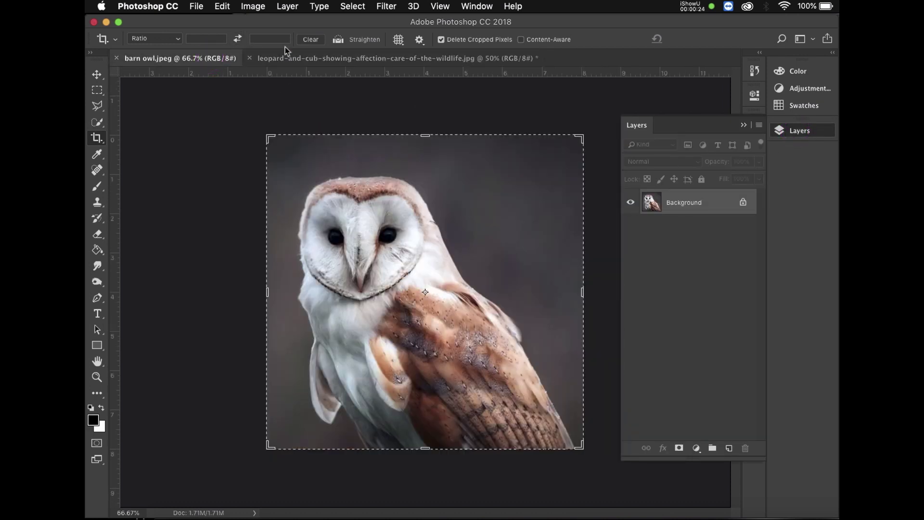
Activate the Quick Selection tool and enlarge its brush to 80 px
left_click(98, 124)
left_click(99, 124)
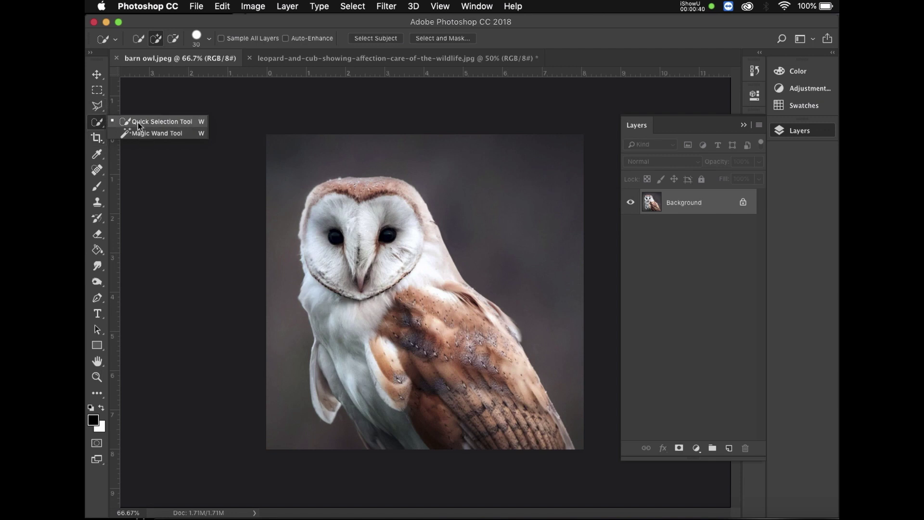
left_click(98, 187)
left_click(97, 189)
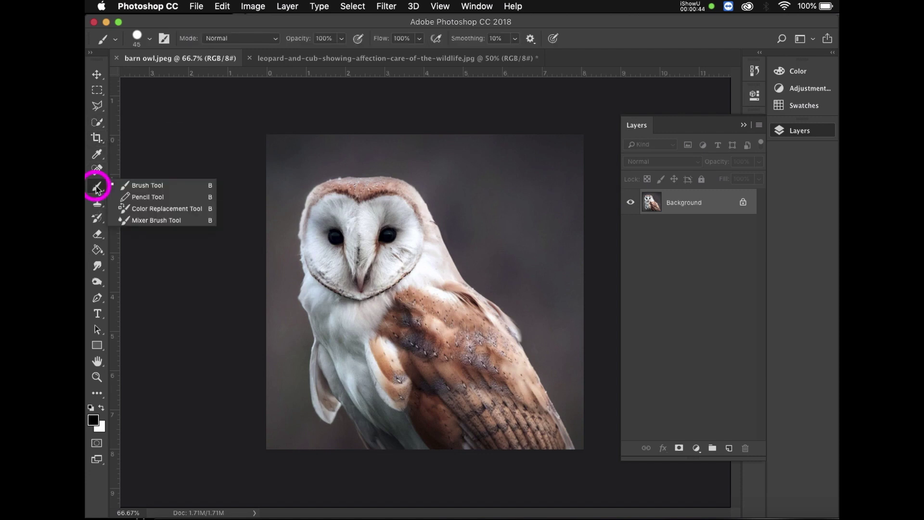
left_click(99, 124)
left_click_drag(98, 124, 139, 139)
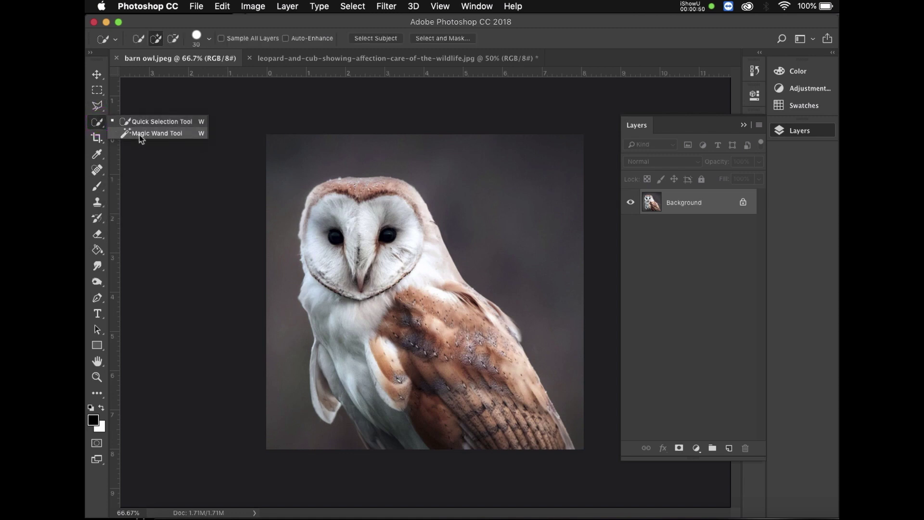
left_click_drag(141, 138, 144, 119)
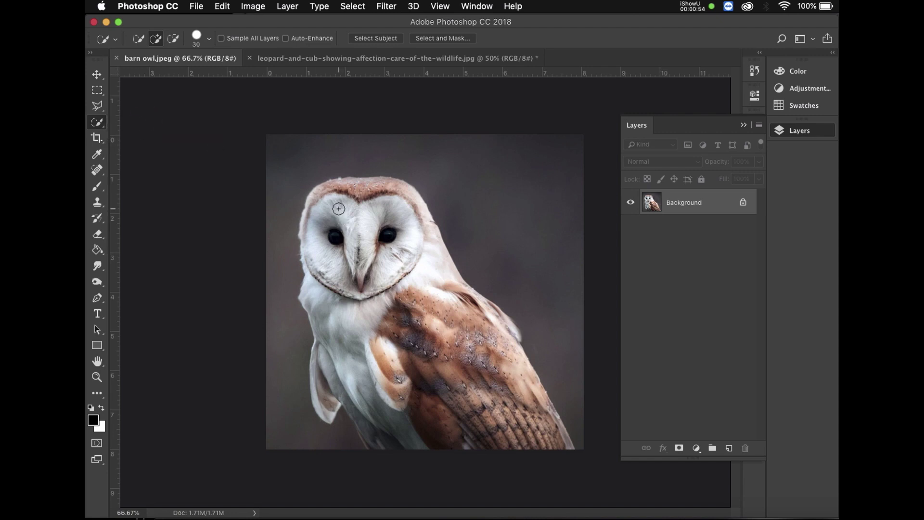
key("bracketright")
key("bracketright")
key("bracketright")
key("bracketright")
key("bracketright")
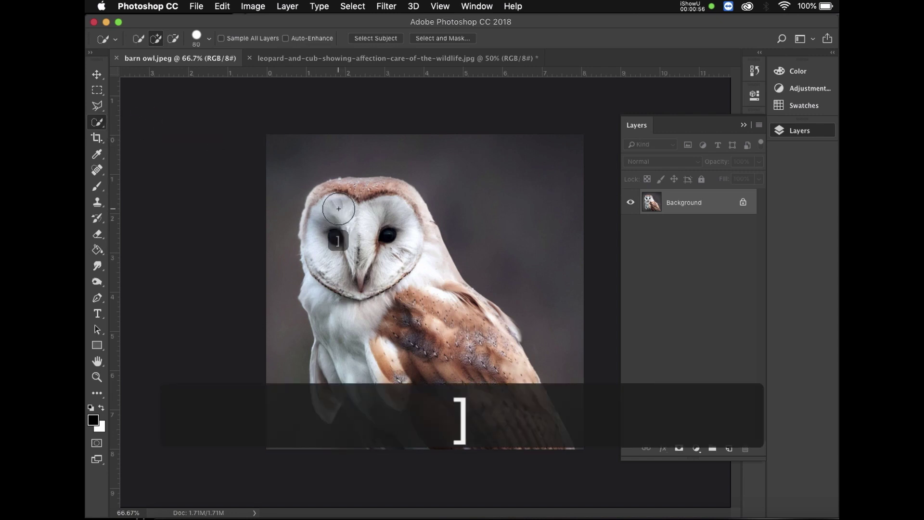
Select the owl's head and upper body, copy the selection to a new layer, and check it without the background
mouse_move(339, 207)
left_mouse_down()
mouse_move(386, 208)
mouse_move(407, 263)
mouse_move(393, 289)
mouse_move(426, 305)
mouse_move(418, 319)
mouse_move(380, 326)
mouse_move(345, 312)
left_mouse_up()
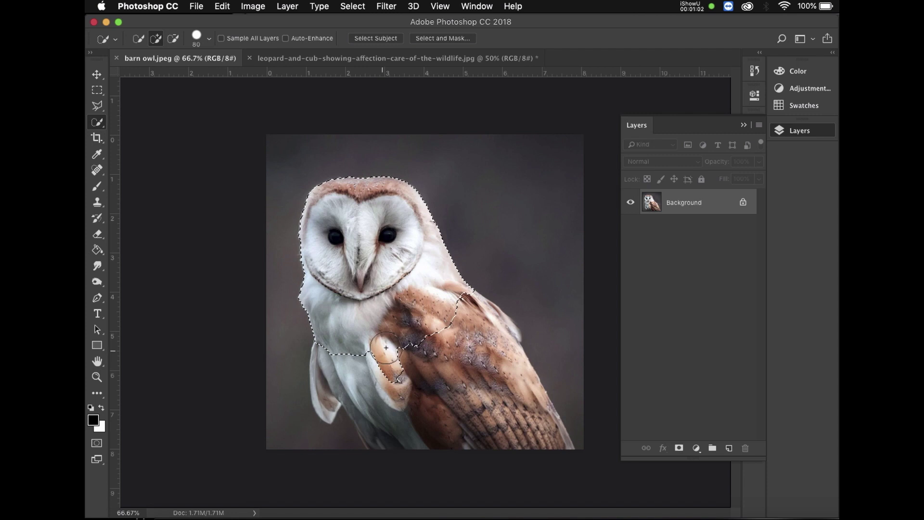
mouse_move(435, 332)
left_mouse_down()
mouse_move(427, 334)
mouse_move(441, 320)
mouse_move(425, 327)
left_mouse_up()
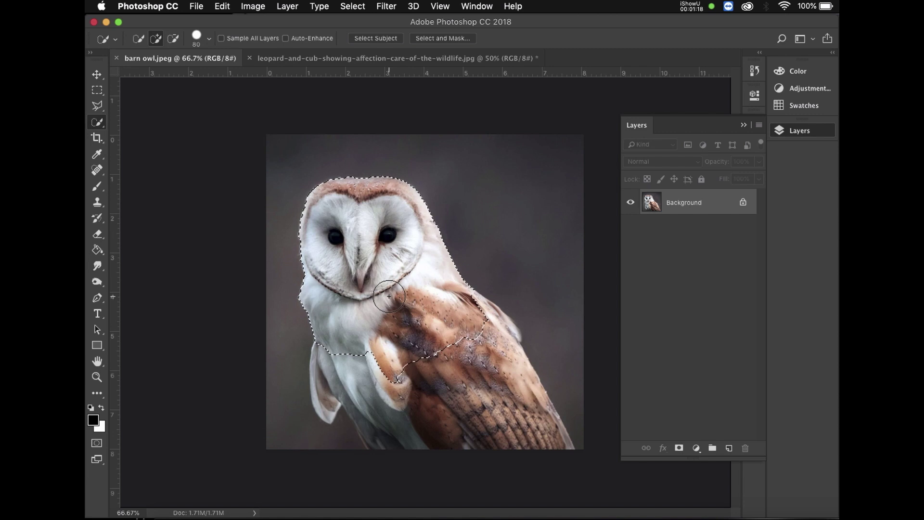
key("super+j")
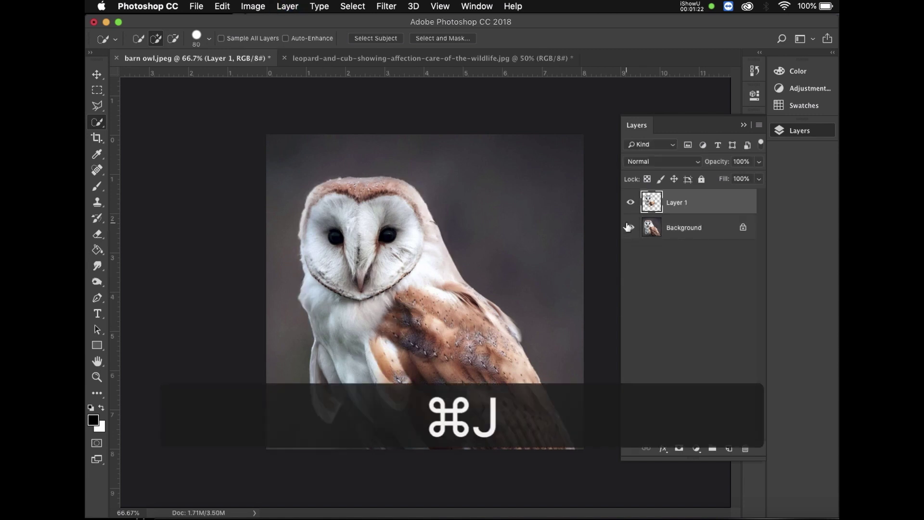
left_click(631, 229)
left_click(631, 228)
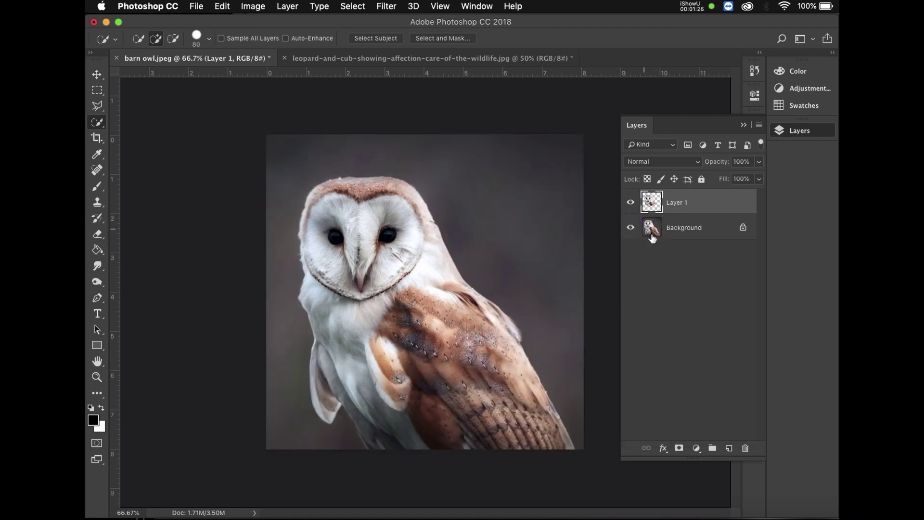
Copy the owl cutout layer into the leopard image over the adult's head, and move the Layers panel clear of the picture
left_click(652, 206)
left_click_drag(652, 206, 467, 221)
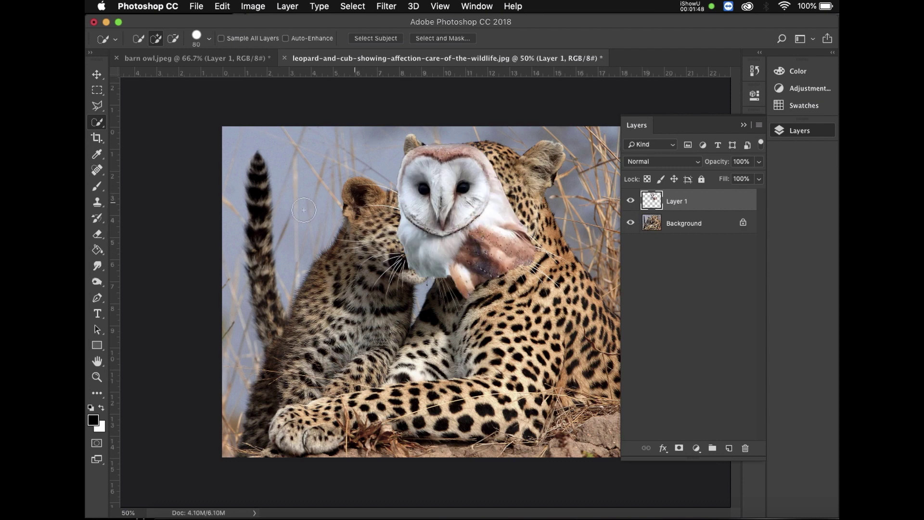
left_click_drag(724, 127, 793, 167)
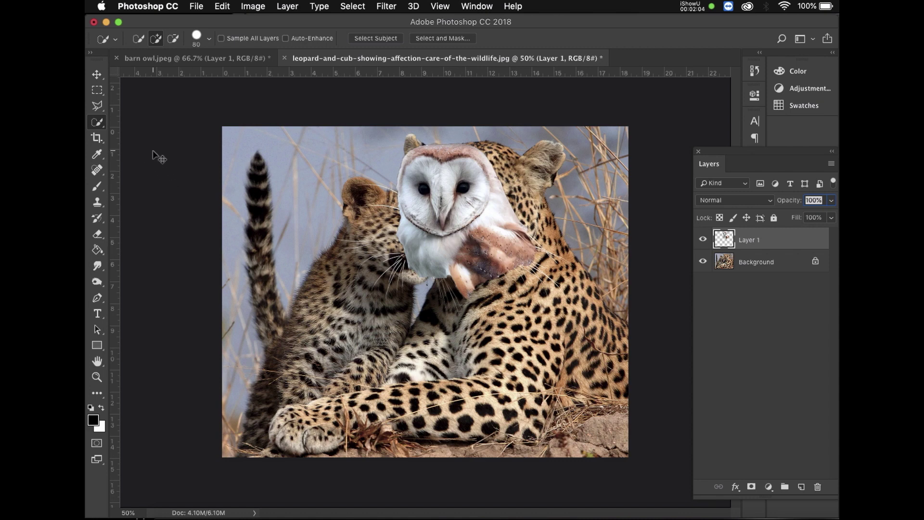
Scale the owl layer proportionally to about 131% and position it over the adult leopard's head
key("super+t")
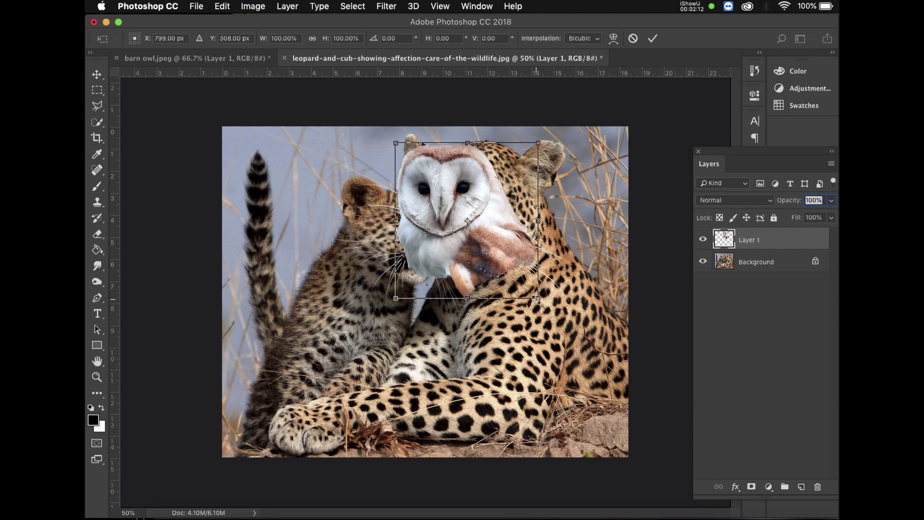
mouse_move(536, 298)
left_mouse_down()
mouse_move(501, 277)
mouse_move(470, 221)
mouse_move(540, 249)
mouse_move(450, 212)
mouse_move(493, 284)
mouse_move(535, 297)
left_mouse_up()
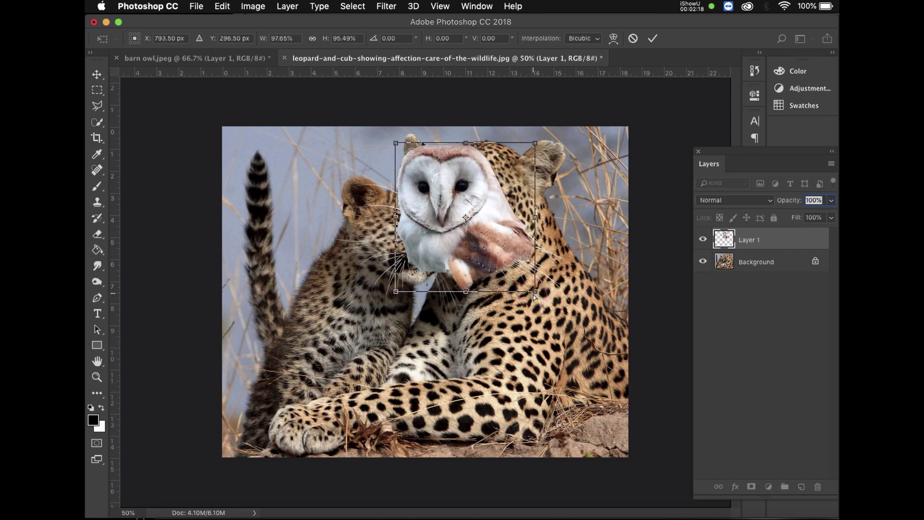
key("super+z")
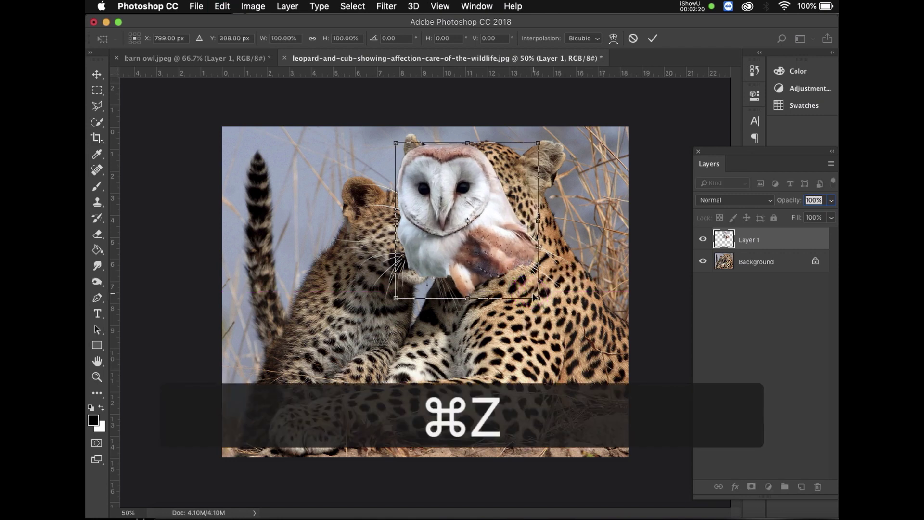
mouse_move(536, 298)
left_mouse_down()
mouse_move(587, 332)
mouse_move(599, 353)
mouse_move(526, 302)
mouse_move(548, 304)
mouse_move(547, 294)
left_mouse_up()
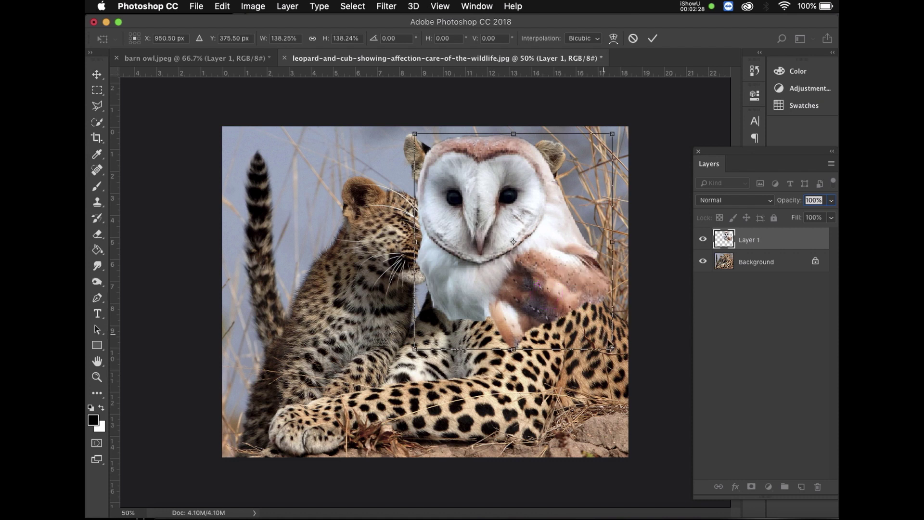
left_click_drag(610, 348, 600, 343)
left_click_drag(561, 299, 564, 303)
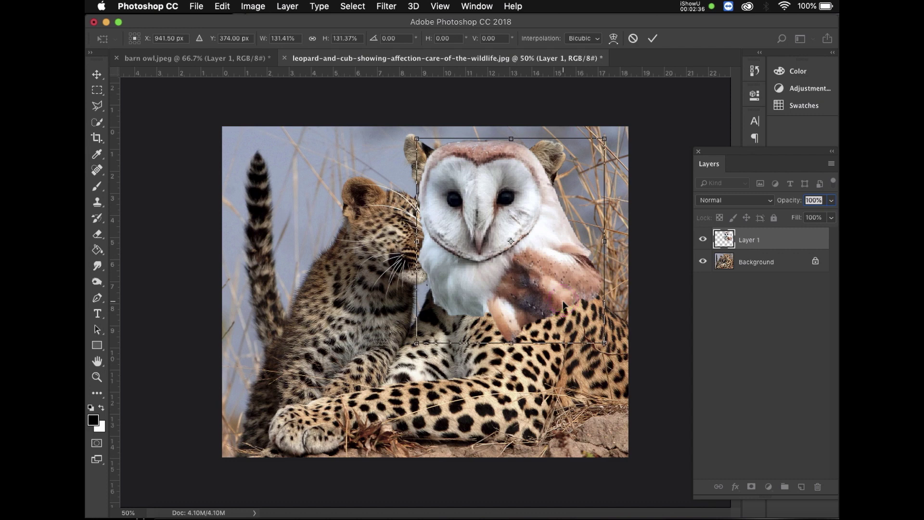
key("Return")
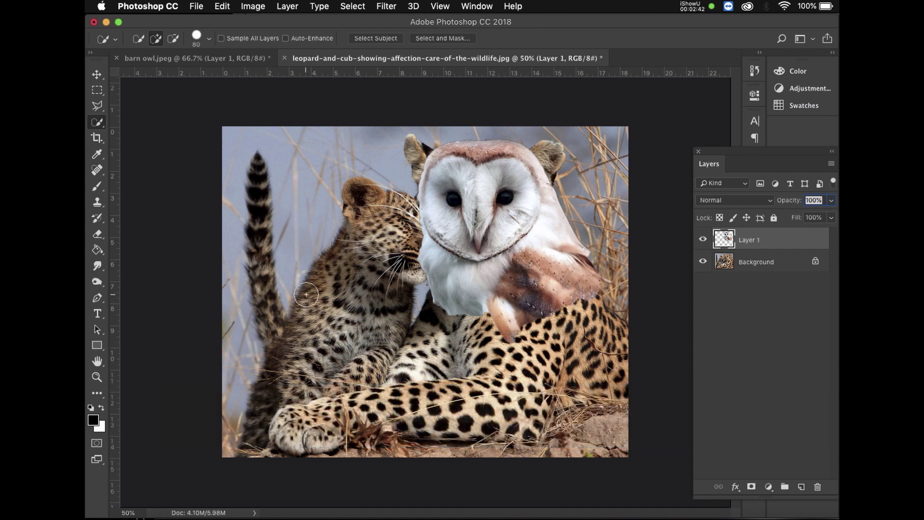
Compare the owl layer with the leopard face beneath it, and lower the owl layer's opacity to 42%
left_click(97, 377)
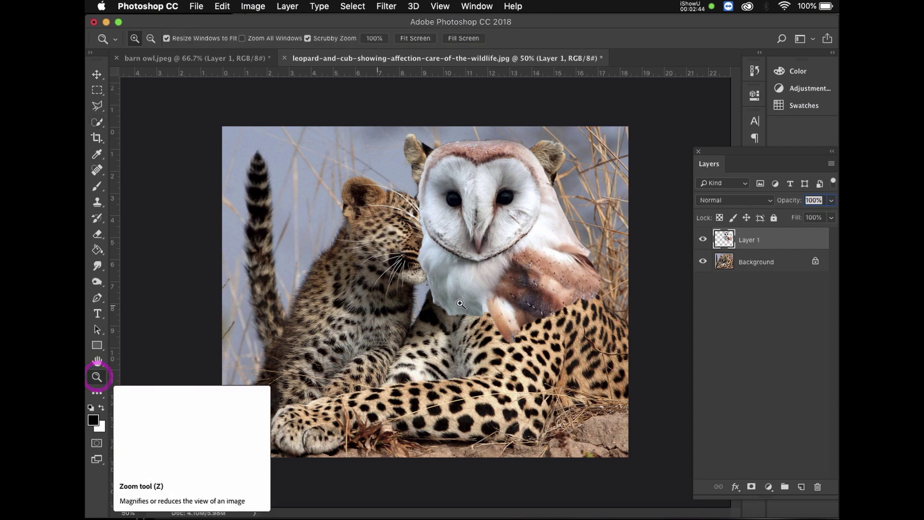
left_click(463, 255)
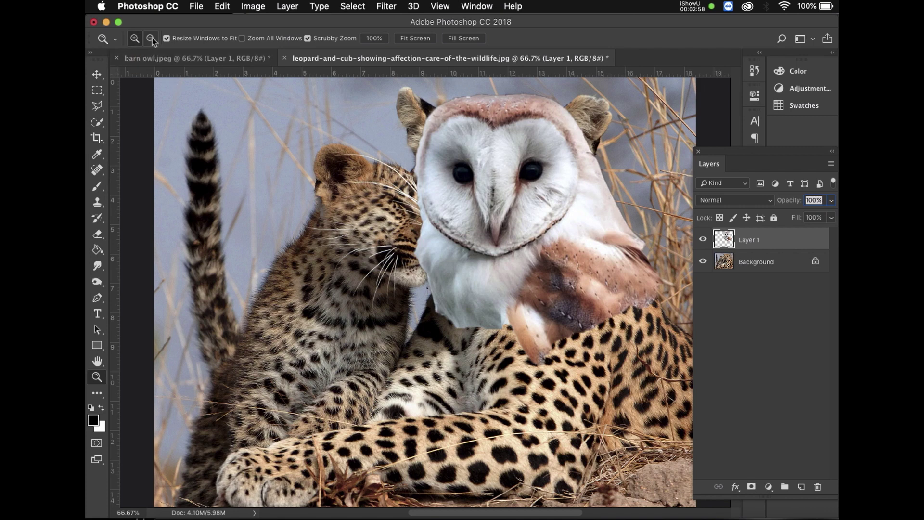
left_click(505, 219)
scroll(523, 230, "up", 3)
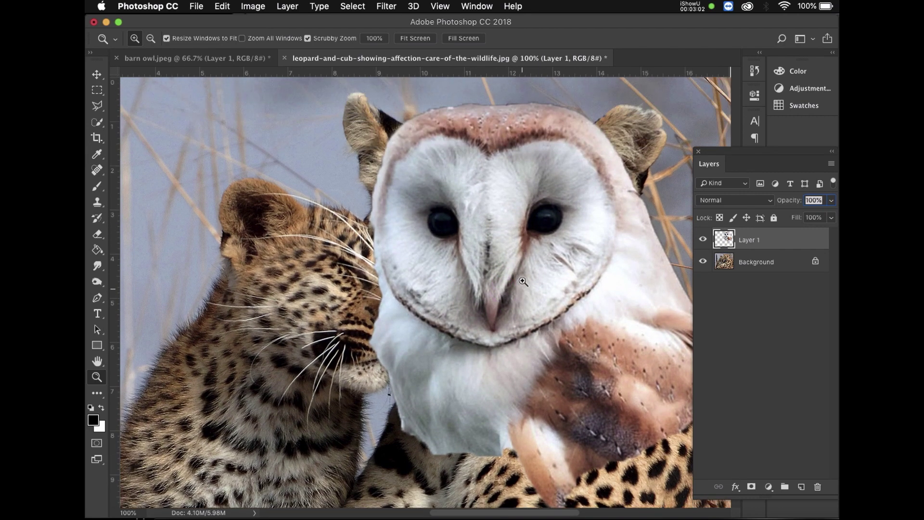
left_click(753, 240)
left_click(703, 240)
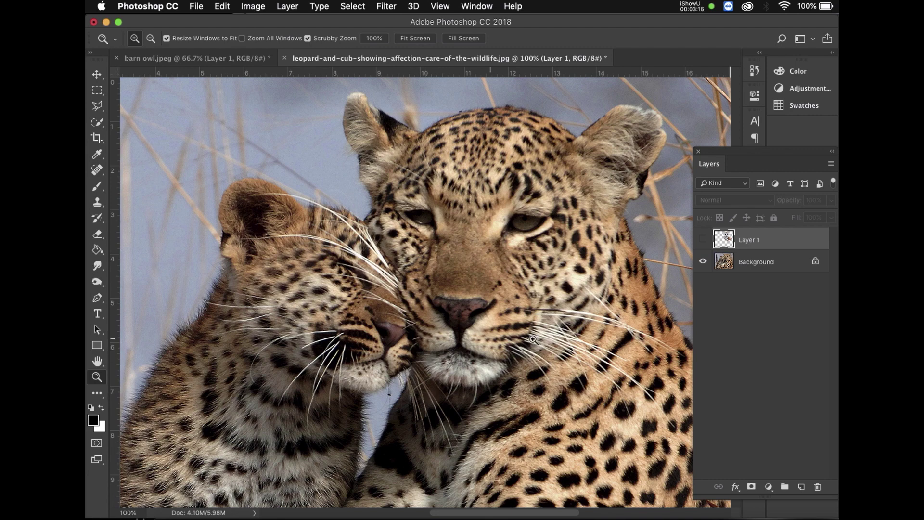
left_click(703, 240)
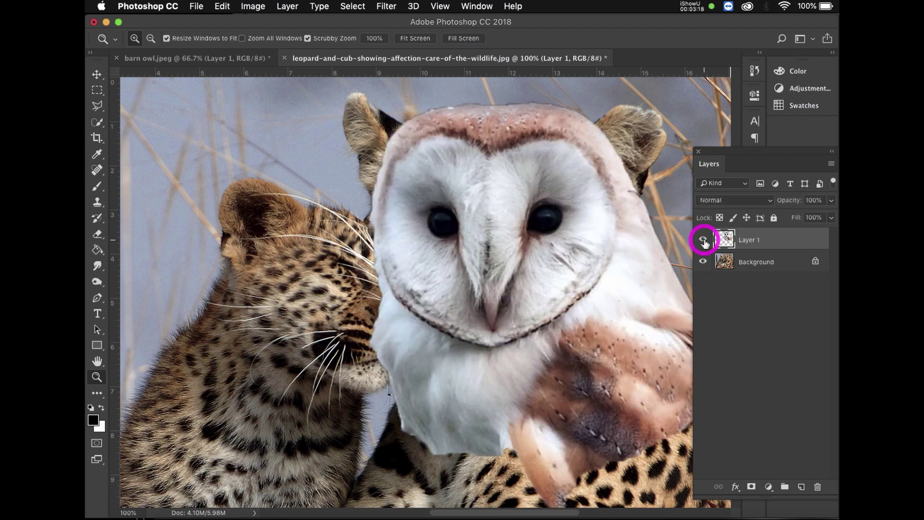
left_click(831, 201)
left_click(797, 216)
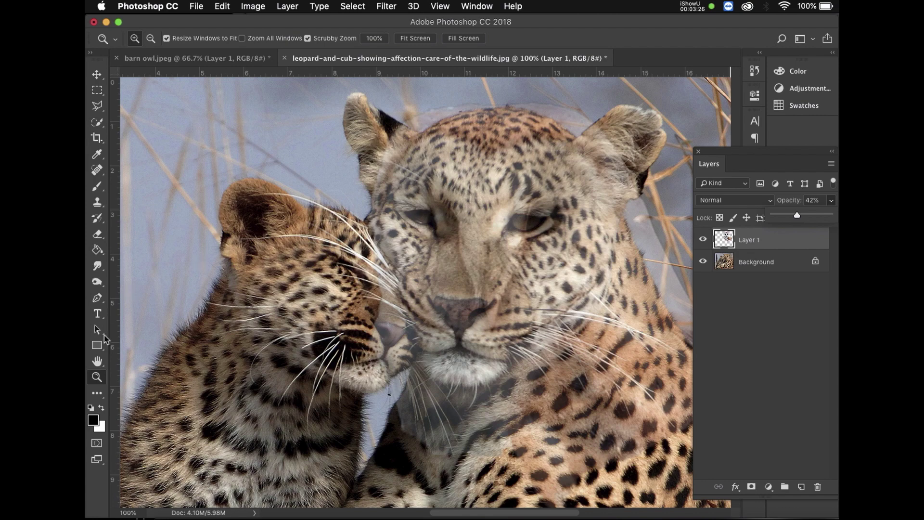
Set up the Eraser tool with a Hard Round brush of 65 px and 30% hardness
left_click(99, 375)
left_click(410, 287)
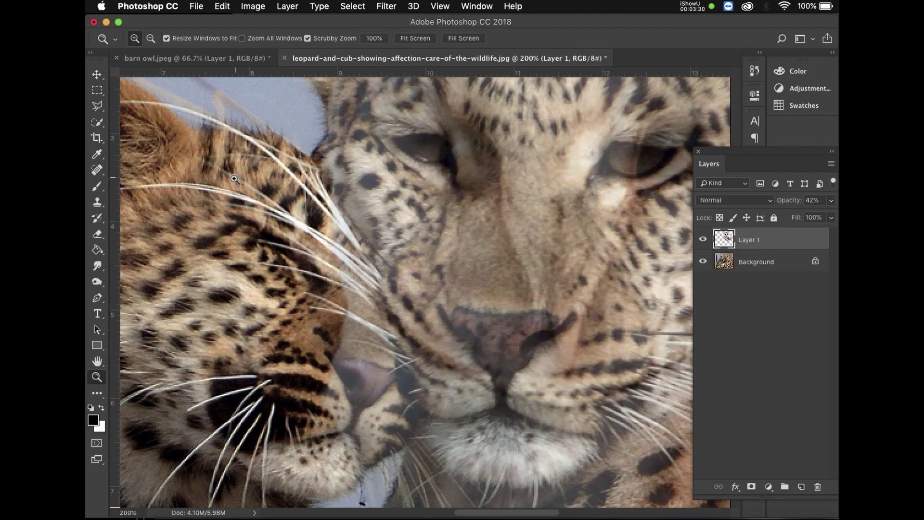
left_click(97, 236)
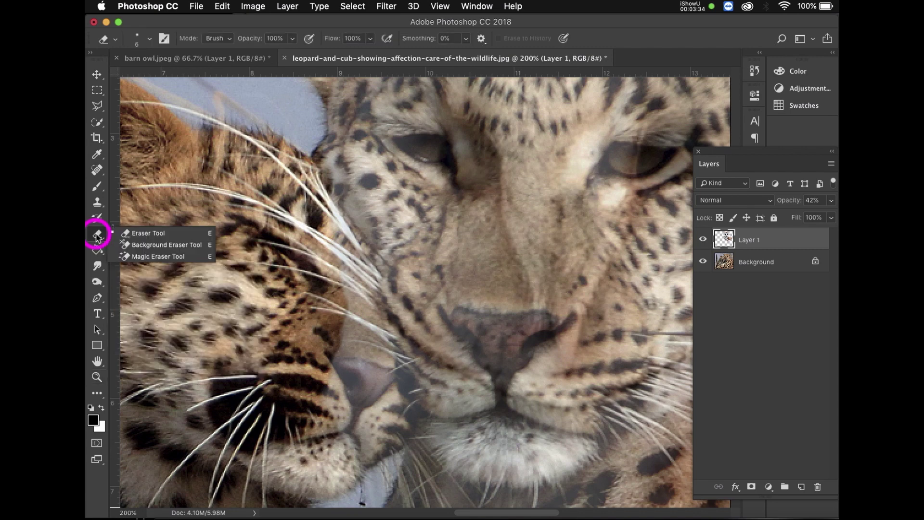
left_click(150, 40)
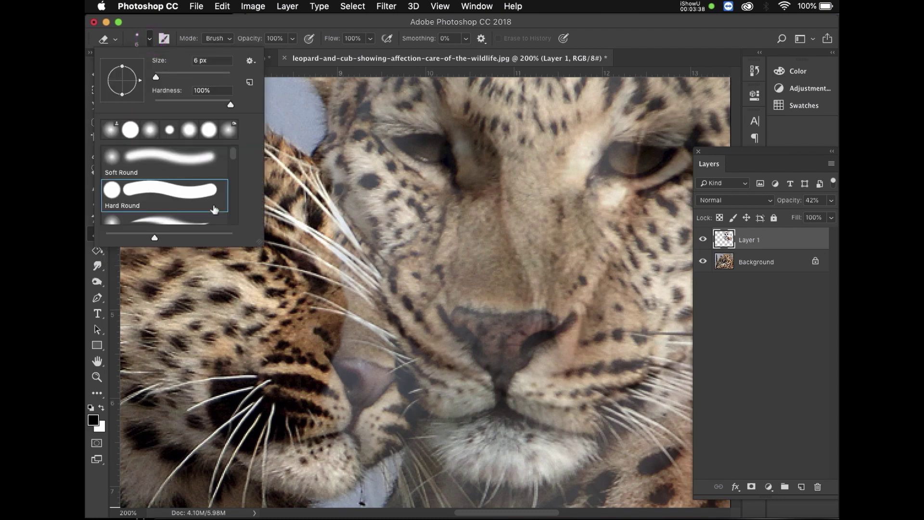
left_click(178, 77)
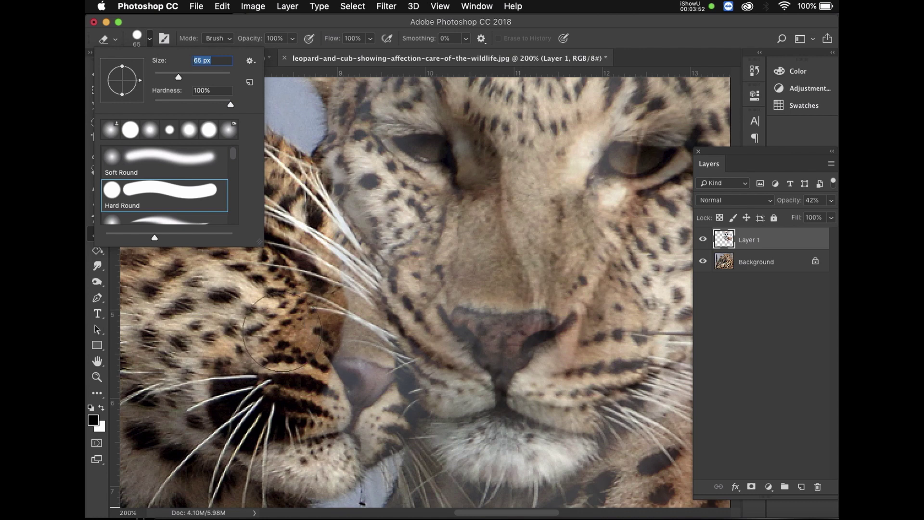
left_click_drag(231, 104, 177, 104)
Erase the part of the owl layer covering the cub's face and nose, and raise the layer's opacity to 92%
mouse_move(302, 206)
left_mouse_down()
mouse_move(305, 242)
mouse_move(305, 228)
mouse_move(335, 266)
mouse_move(363, 397)
mouse_move(380, 421)
mouse_move(348, 486)
mouse_move(302, 355)
mouse_move(330, 397)
mouse_move(316, 258)
mouse_move(277, 146)
mouse_move(299, 280)
mouse_move(312, 307)
mouse_move(337, 302)
mouse_move(370, 397)
mouse_move(361, 400)
mouse_move(361, 390)
mouse_move(373, 416)
mouse_move(373, 394)
mouse_move(381, 400)
mouse_move(370, 437)
mouse_move(332, 479)
left_mouse_up()
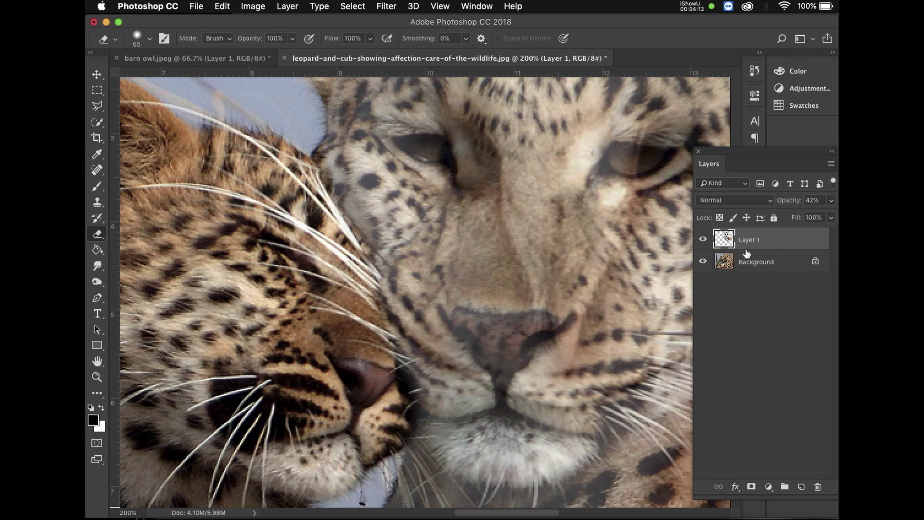
mouse_move(831, 202)
left_mouse_down()
mouse_move(799, 213)
mouse_move(825, 215)
left_mouse_up()
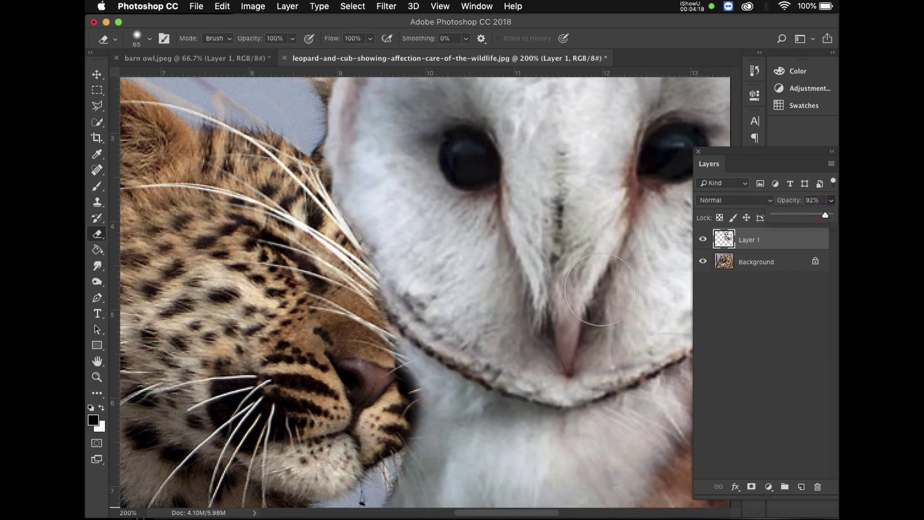
left_click_drag(364, 352, 359, 345)
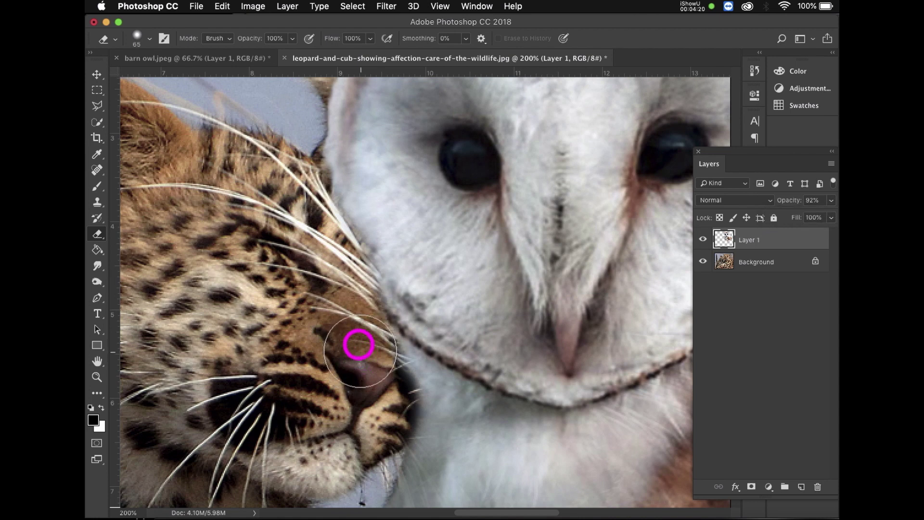
Set the Eraser's hardness to 58% and clean up the owl layer's edge around the cub's nose and chin
left_click(148, 38)
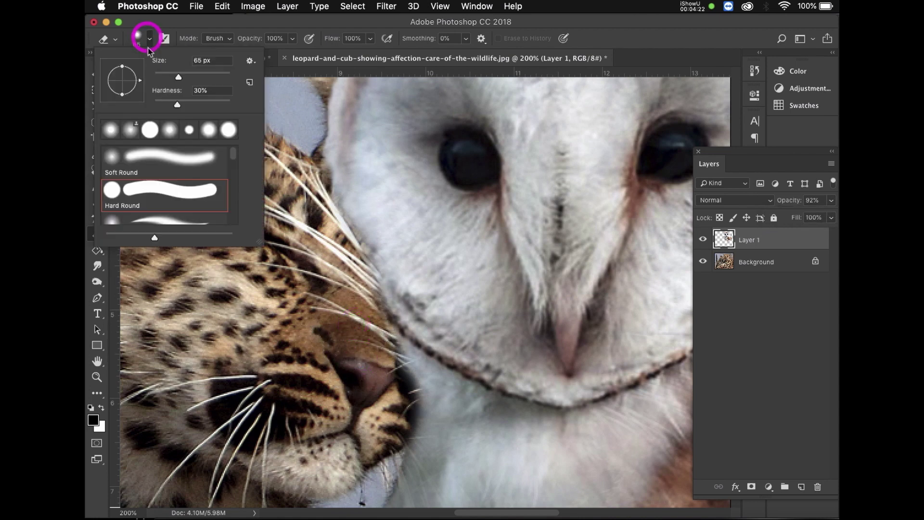
left_click_drag(178, 105, 198, 105)
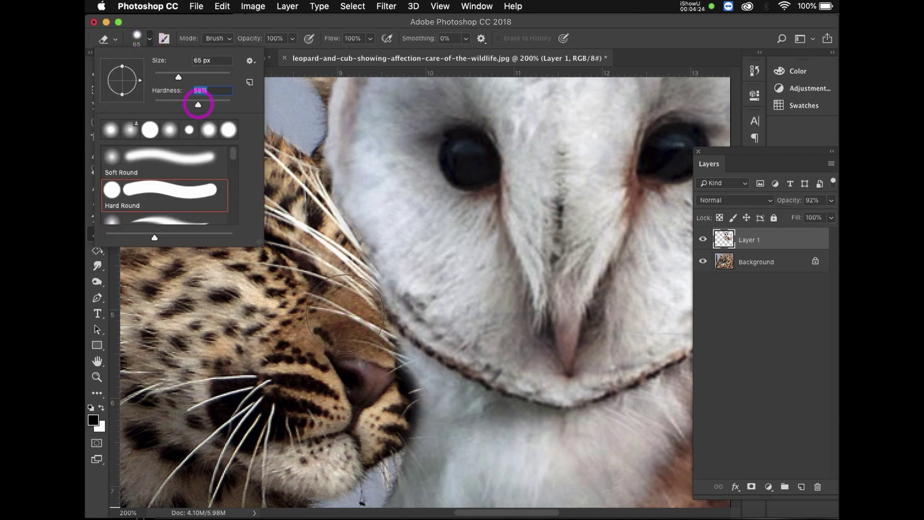
mouse_move(338, 333)
left_mouse_down()
mouse_move(347, 294)
mouse_move(280, 179)
mouse_move(343, 308)
left_mouse_up()
scroll(337, 299, "down", 5)
scroll(337, 299, "right", 4)
left_click_drag(304, 255, 297, 275)
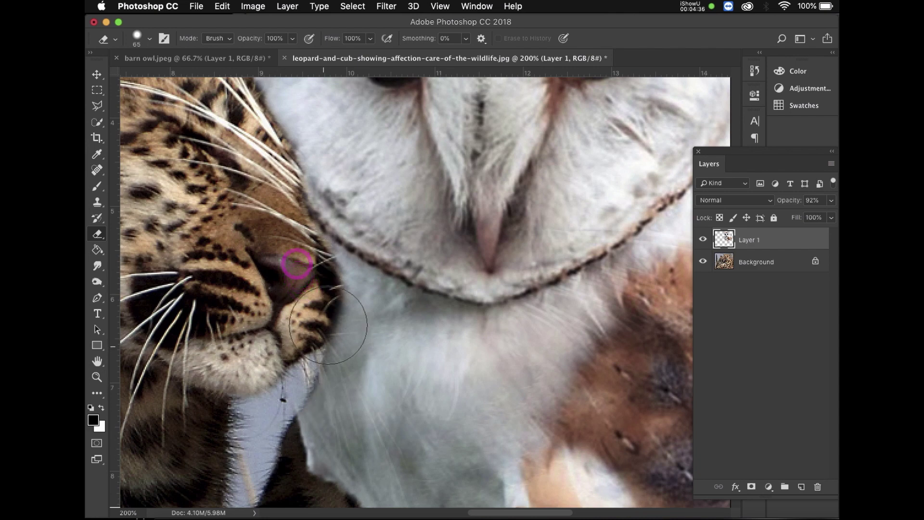
left_click(279, 229)
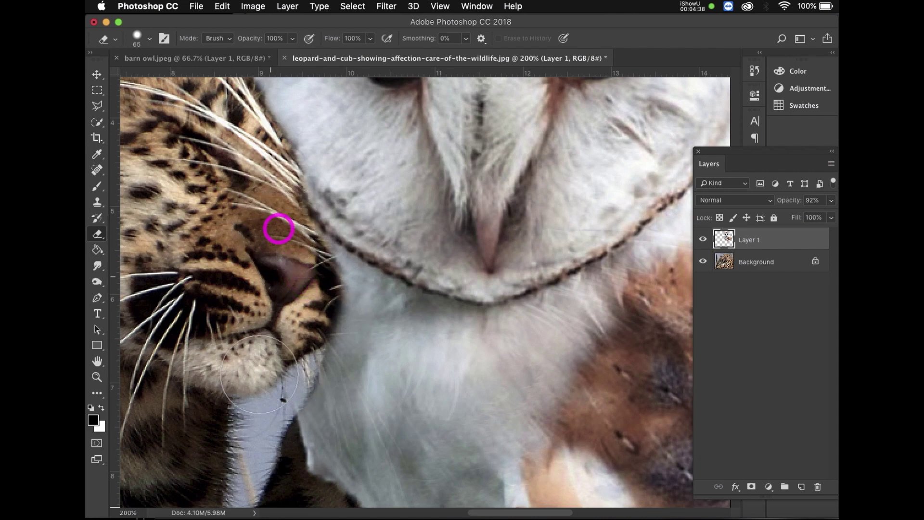
Make the Background layer active and choose the Clone Stamp tool for the adult leopard's ear nearest the cub
left_click(98, 377)
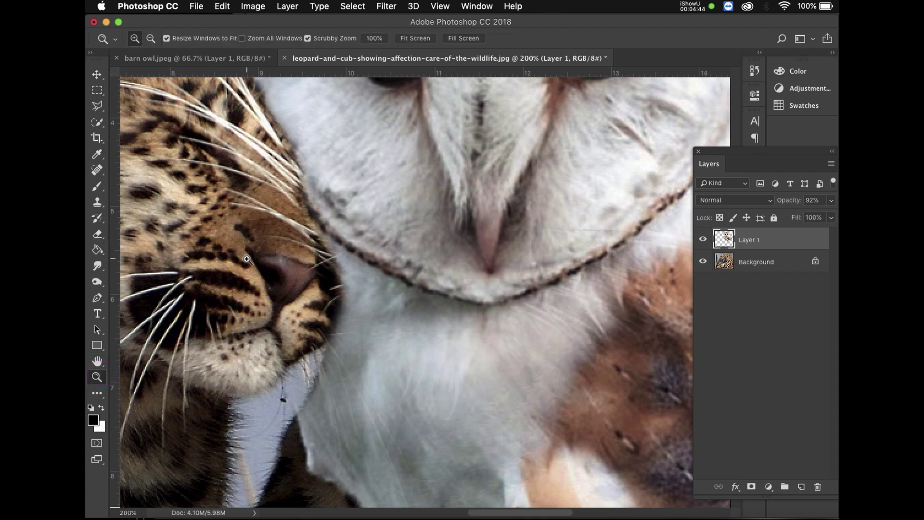
key("alt")
left_click(151, 38)
left_click(423, 339)
left_click(443, 337)
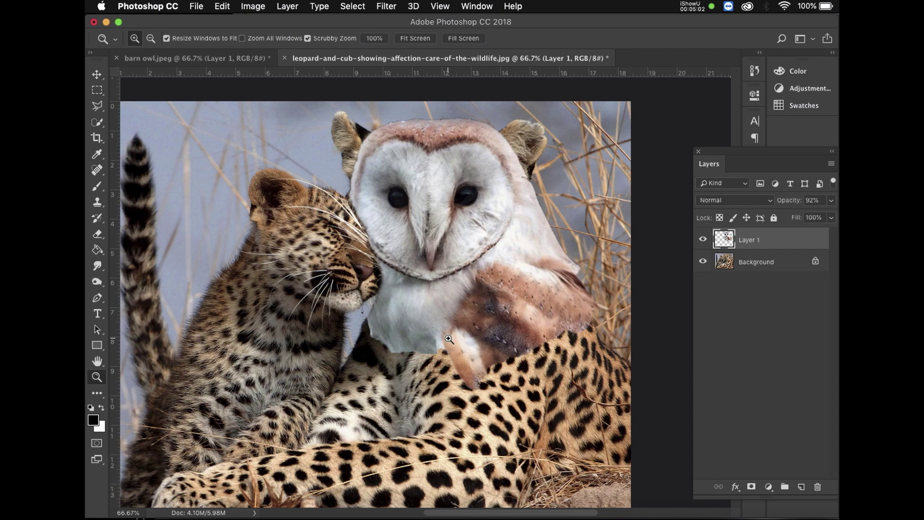
scroll(449, 339, "up", 3)
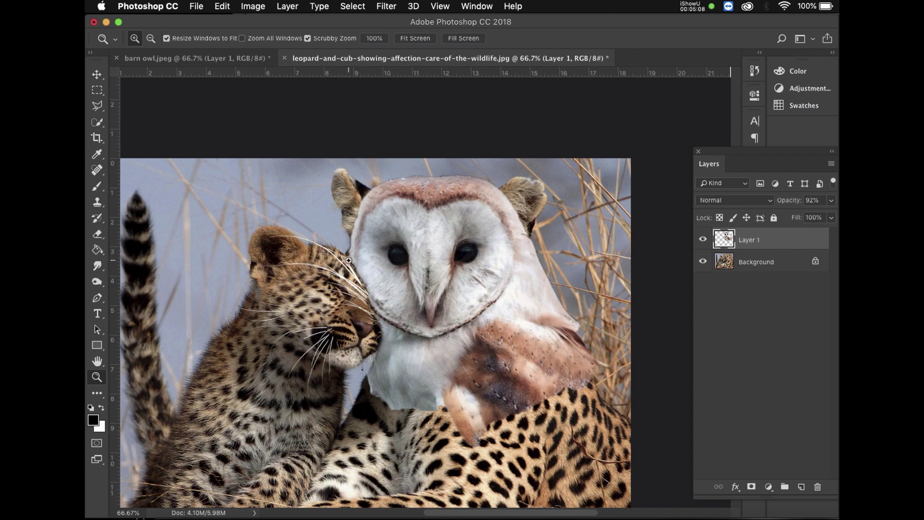
left_click(340, 216)
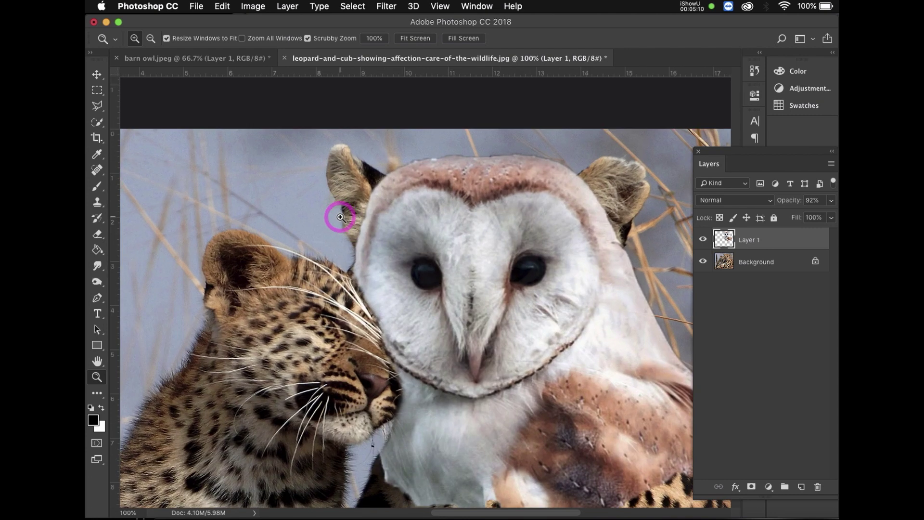
left_click(340, 216)
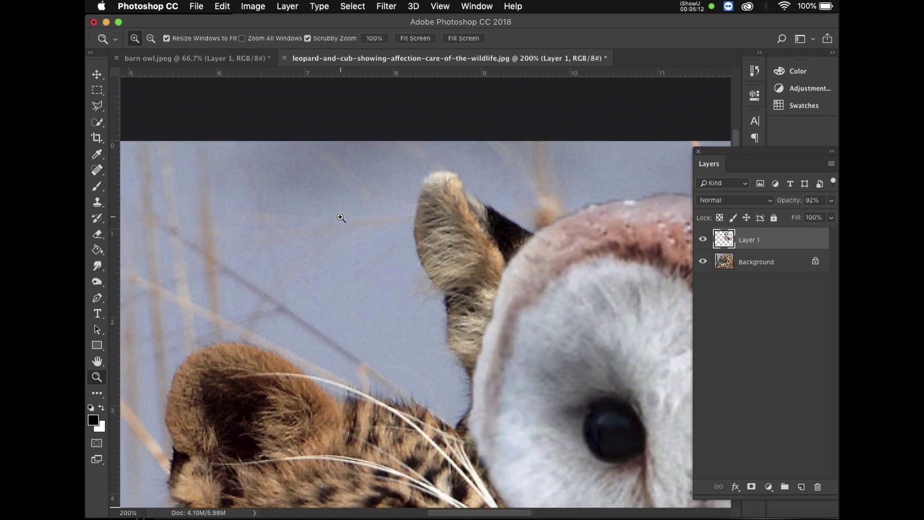
scroll(341, 218, "down", 2)
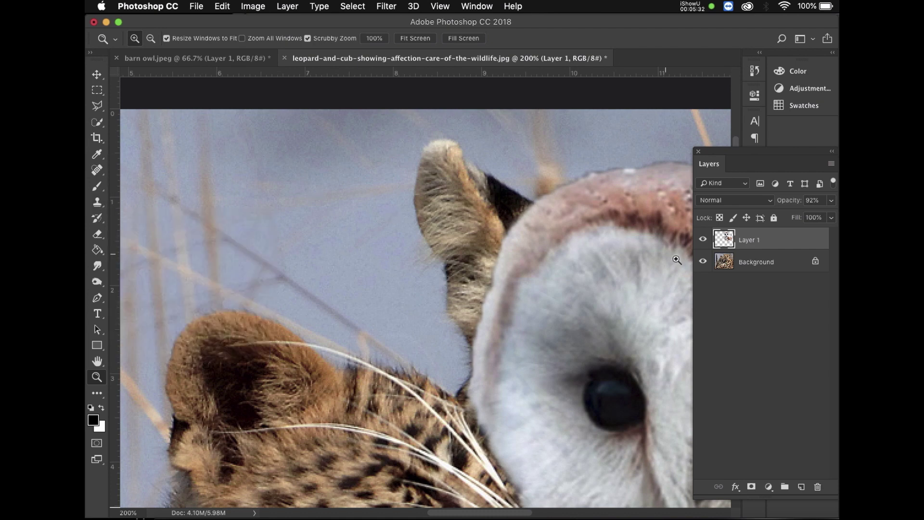
left_click(753, 265)
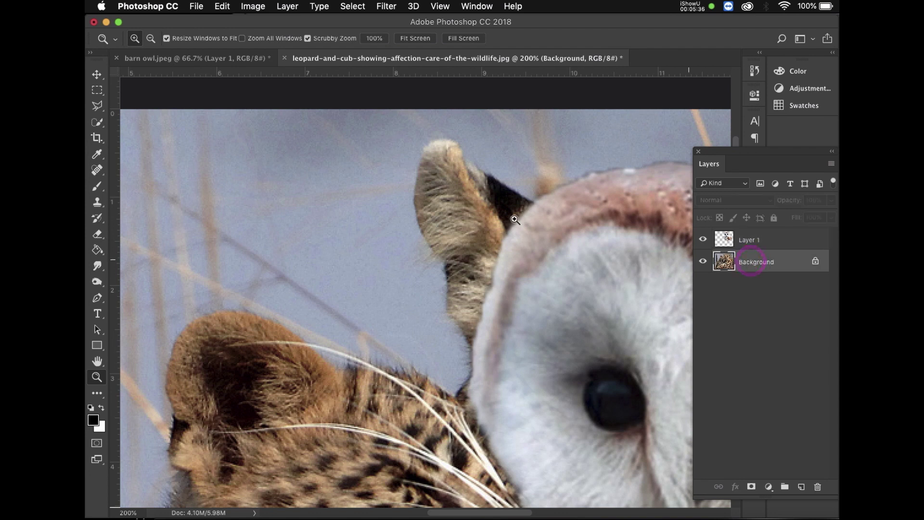
left_click(98, 202)
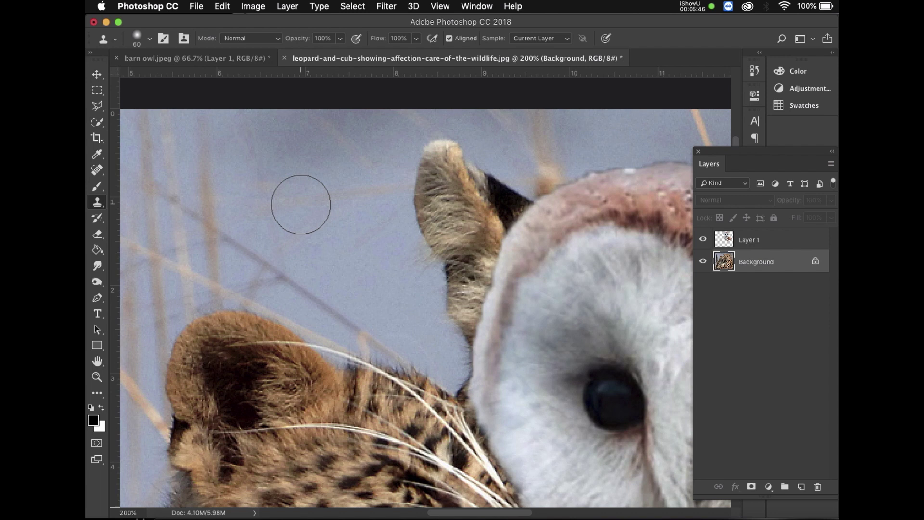
Try cloning the sky beside the adult leopard's ear over the ear nearest the cub, and undo the strokes
key("alt")
key("alt")
left_click(375, 217, "alt")
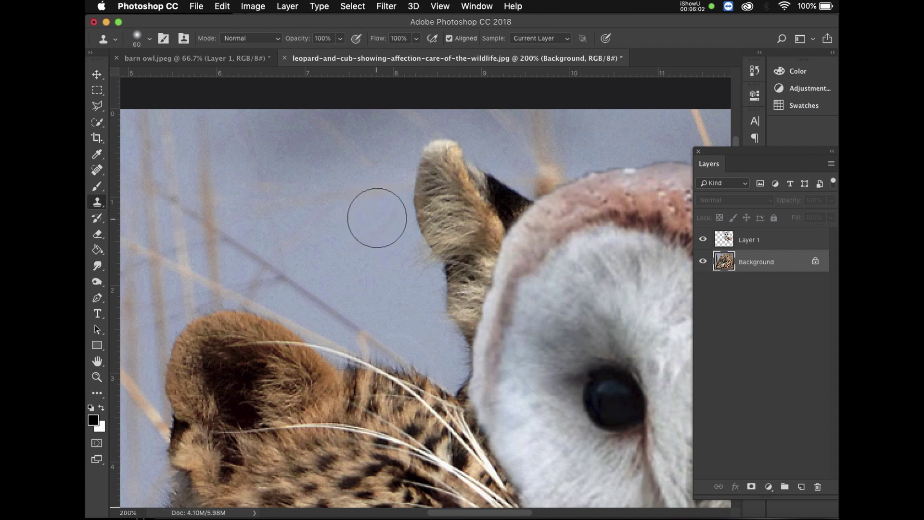
left_click_drag(378, 210, 415, 209)
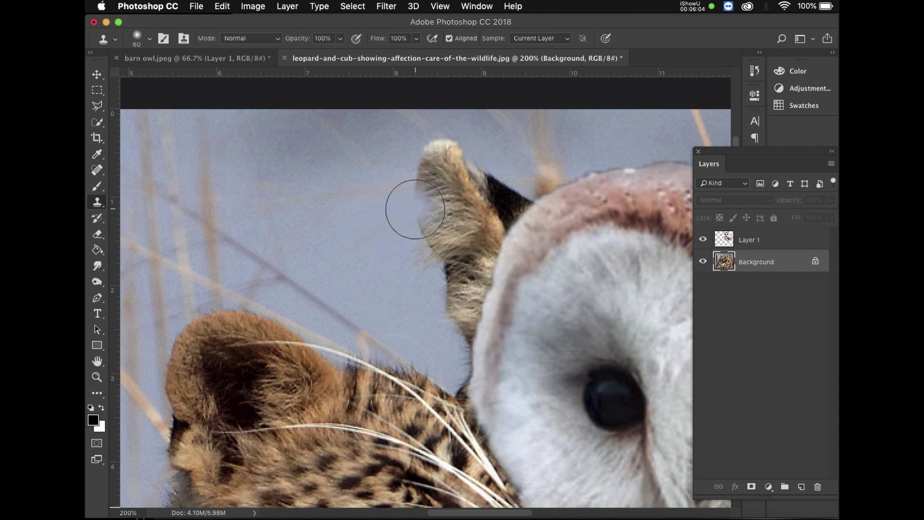
left_click(415, 210)
mouse_move(415, 209)
left_mouse_down()
mouse_move(432, 193)
mouse_move(430, 203)
mouse_move(442, 204)
mouse_move(507, 190)
mouse_move(424, 202)
mouse_move(501, 176)
mouse_move(458, 145)
mouse_move(430, 155)
mouse_move(426, 195)
mouse_move(438, 158)
mouse_move(491, 151)
mouse_move(534, 180)
mouse_move(504, 147)
mouse_move(465, 144)
mouse_move(451, 263)
mouse_move(463, 311)
mouse_move(451, 257)
mouse_move(428, 257)
mouse_move(463, 341)
mouse_move(458, 271)
mouse_move(445, 244)
mouse_move(438, 284)
left_mouse_up()
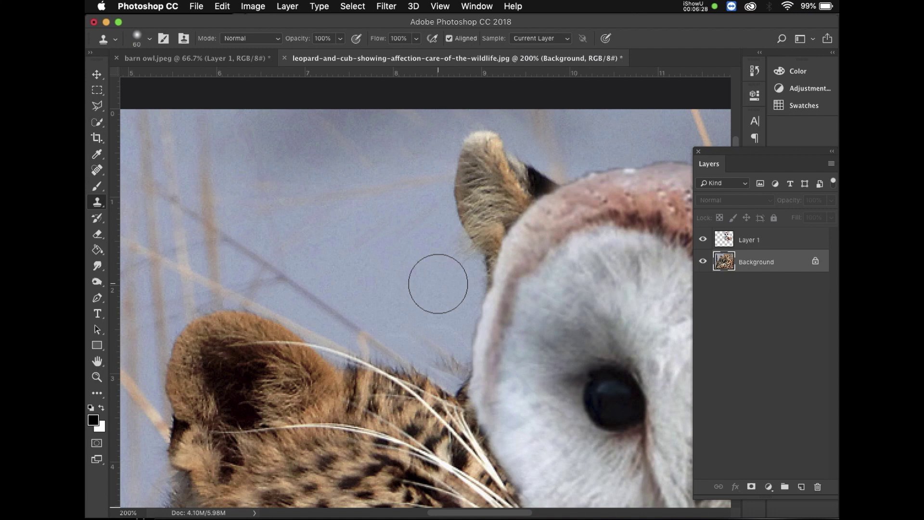
key("super+z")
key("super+z")
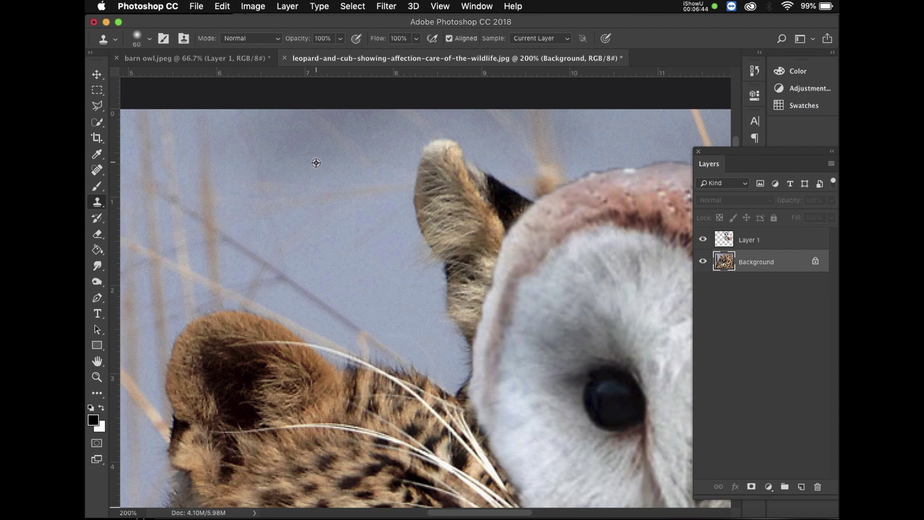
Try cloning sky from a source farther up and away over the ear nearest the cub, and undo it
left_click(317, 163, "alt")
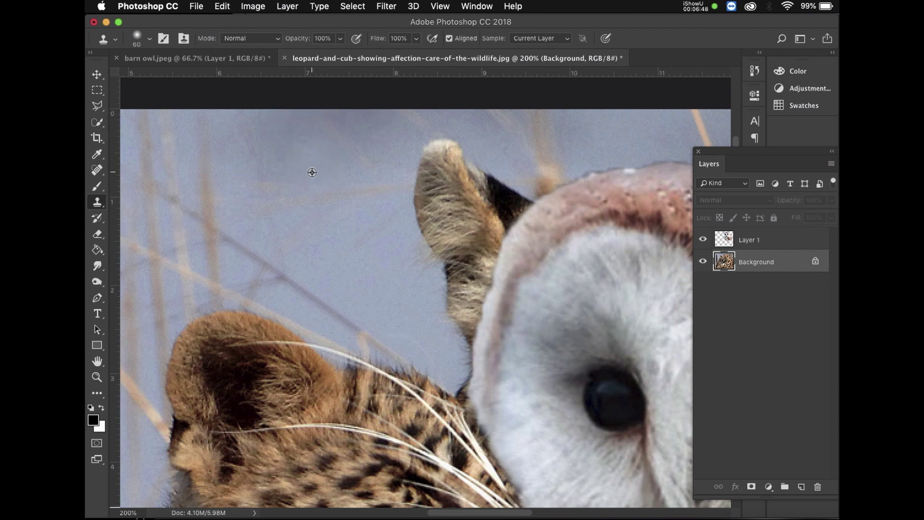
left_click(312, 173, "alt")
mouse_move(414, 254)
left_mouse_down()
mouse_move(482, 196)
mouse_move(400, 205)
mouse_move(488, 200)
mouse_move(325, 204)
mouse_move(438, 187)
mouse_move(566, 193)
mouse_move(362, 204)
left_mouse_up()
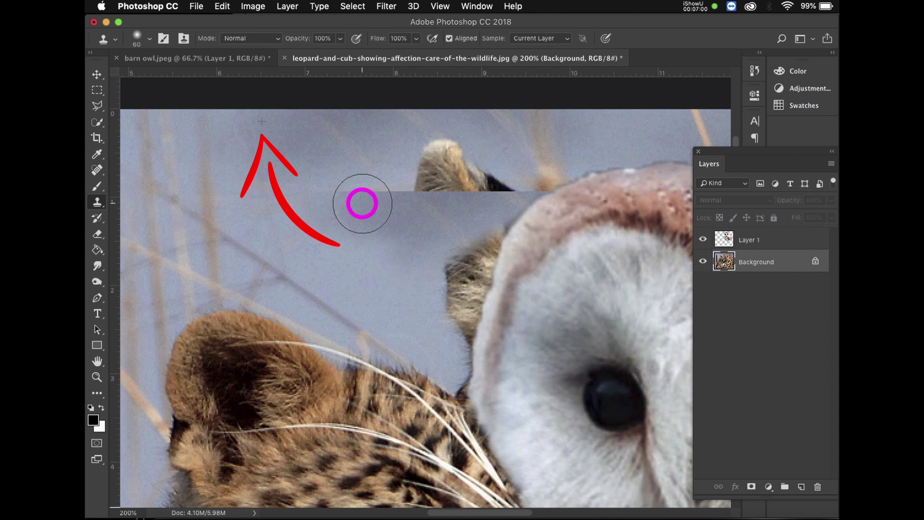
left_click_drag(362, 203, 362, 203)
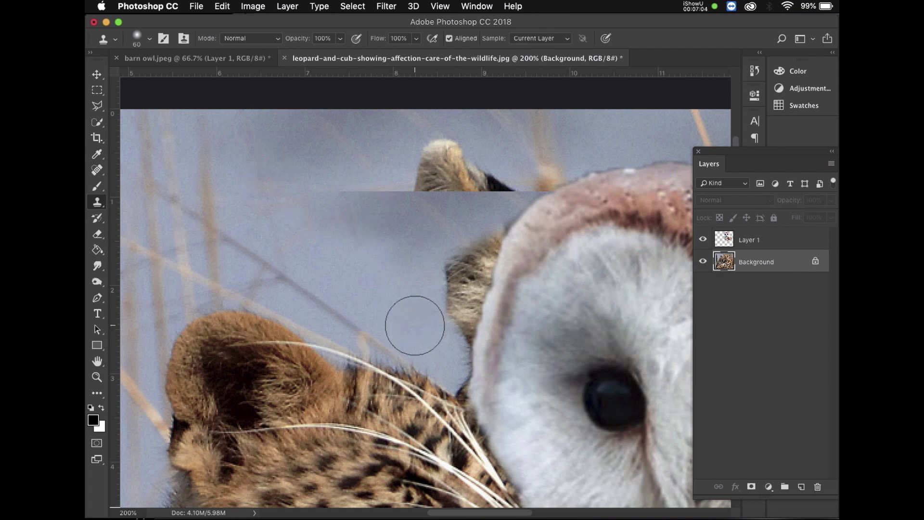
key("super+z")
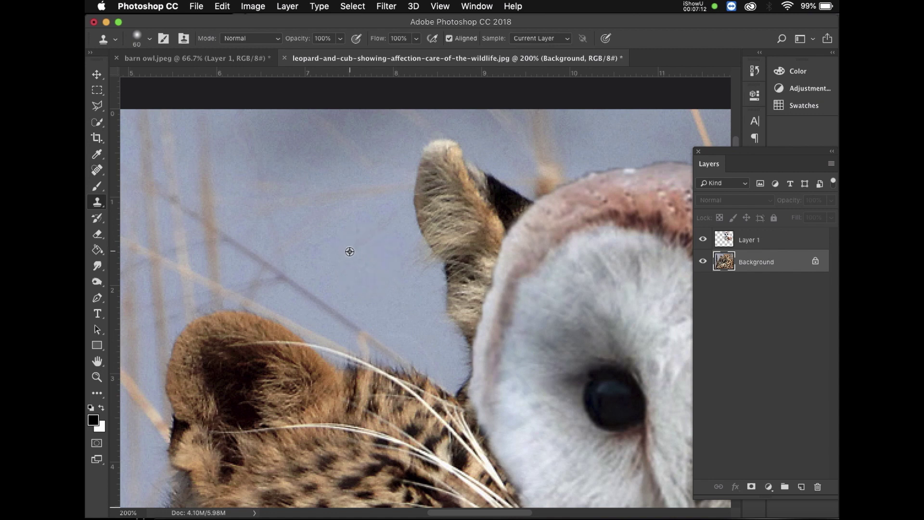
Clone sky from just beside the adult leopard's ear over its outer edge and the fur below it
left_click(349, 252, "alt")
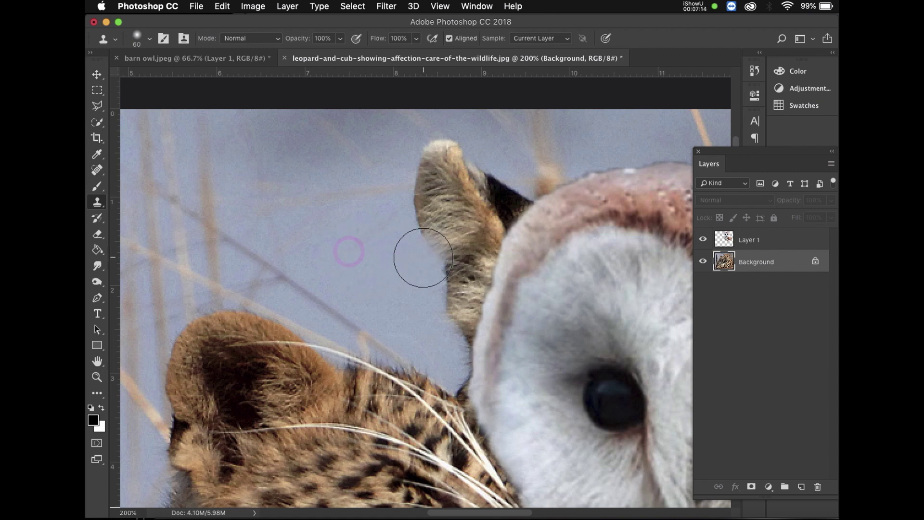
left_click(433, 246)
left_click_drag(432, 246, 467, 260)
left_click(399, 261)
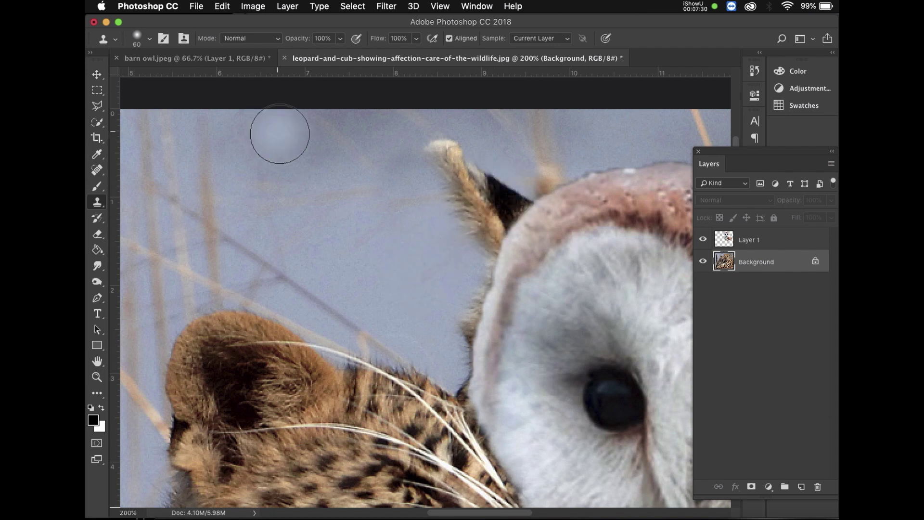
Try covering the ear remnant with darker sky sampled near the photo's upper edge, and undo the strokes
left_click(297, 153, "alt")
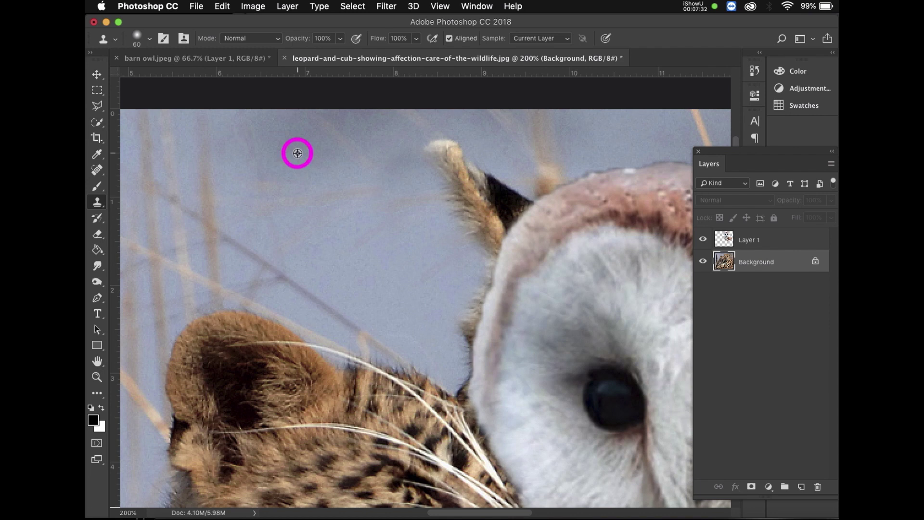
left_click(390, 197)
key("super+z")
mouse_move(455, 233)
left_mouse_down()
mouse_move(425, 271)
mouse_move(458, 277)
mouse_move(460, 247)
mouse_move(422, 232)
mouse_move(432, 213)
mouse_move(460, 206)
left_mouse_up()
key("super+z")
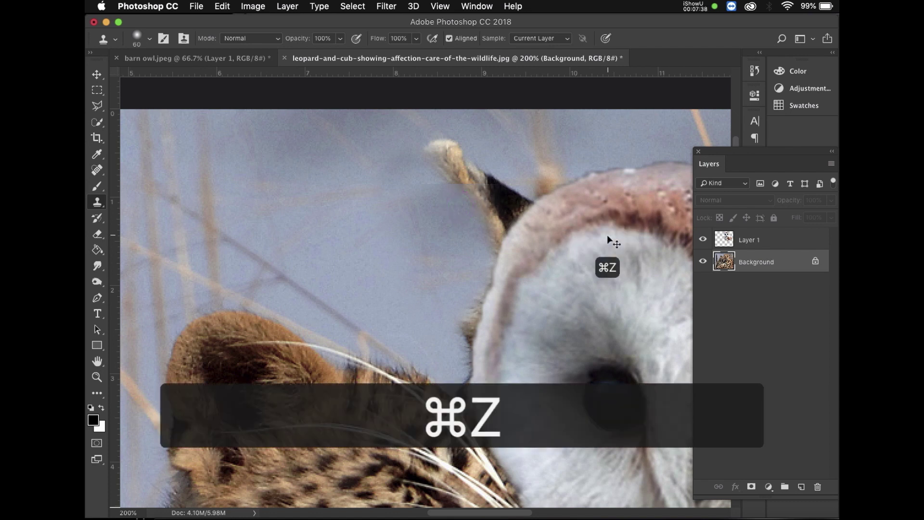
Clone matching sky over the rest of the ear nearest the cub, including its tip, and smooth the patched area
left_click(393, 286, "alt")
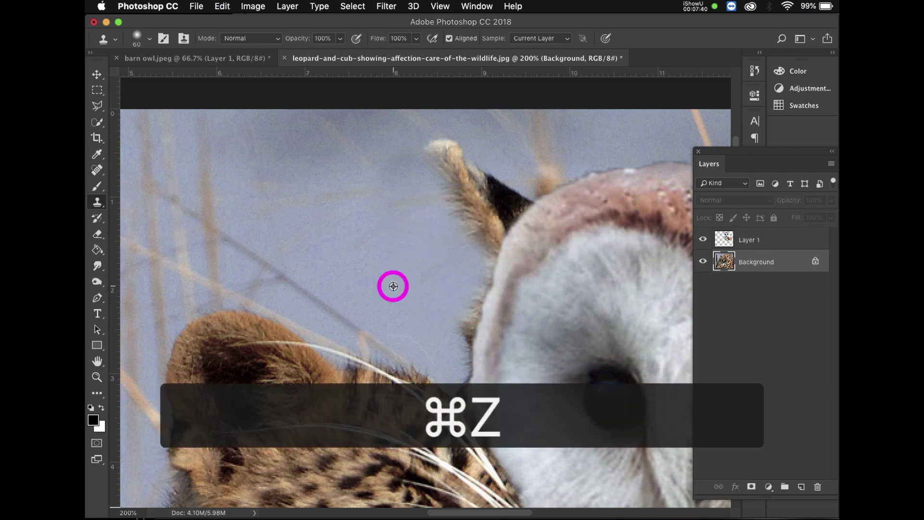
mouse_move(458, 216)
left_mouse_down()
mouse_move(498, 193)
mouse_move(489, 221)
mouse_move(509, 194)
mouse_move(479, 247)
left_mouse_up()
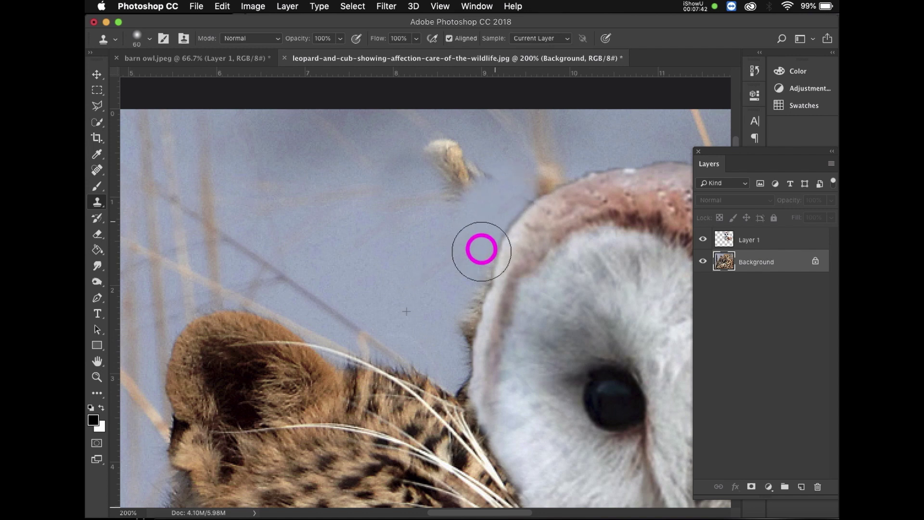
mouse_move(422, 233)
left_mouse_down()
mouse_move(468, 191)
mouse_move(446, 157)
left_mouse_up()
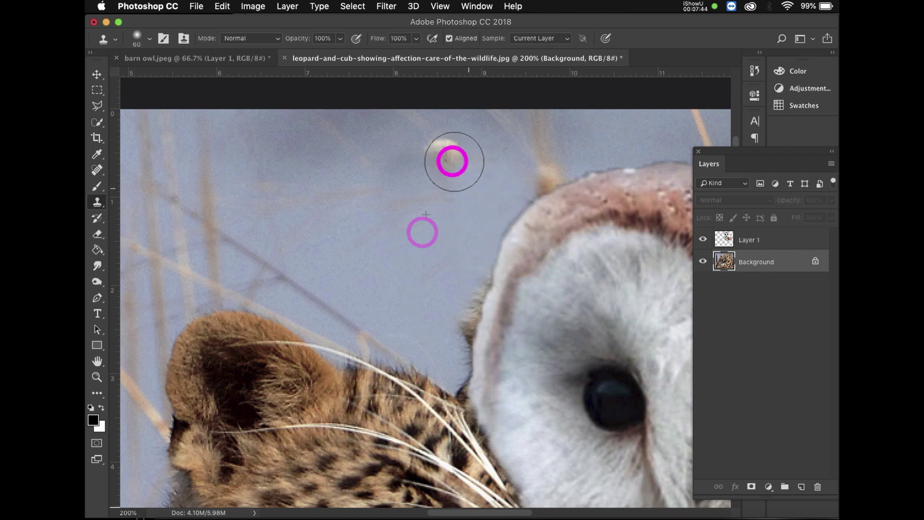
left_click(462, 201, "alt")
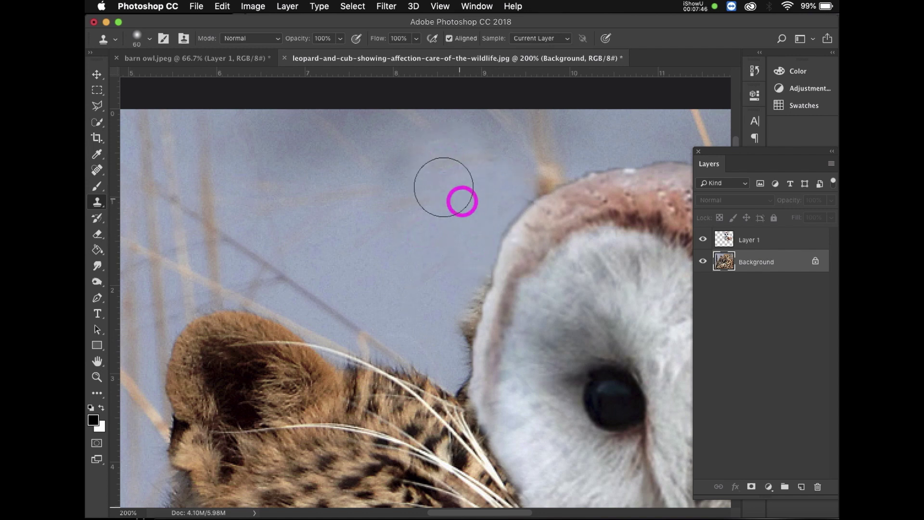
left_click_drag(410, 186, 391, 225)
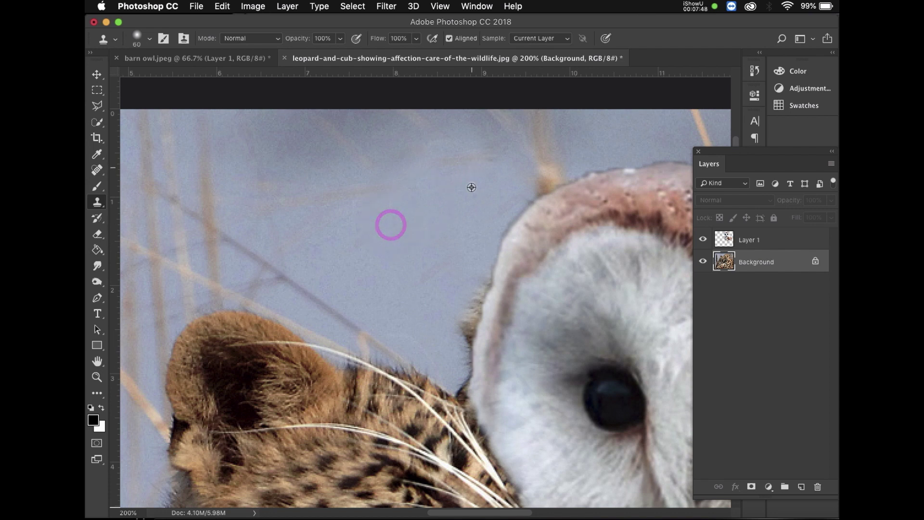
left_click(443, 199, "alt")
left_click_drag(444, 157, 469, 158)
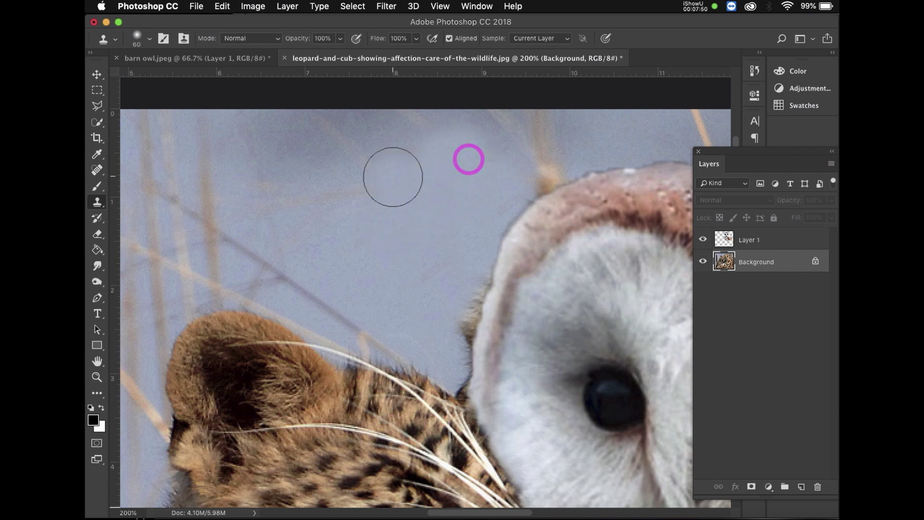
Clone sky over the remaining leopard fur along the owl head's edge just above the cub
scroll(392, 175, "right", 5)
left_click(325, 239, "alt")
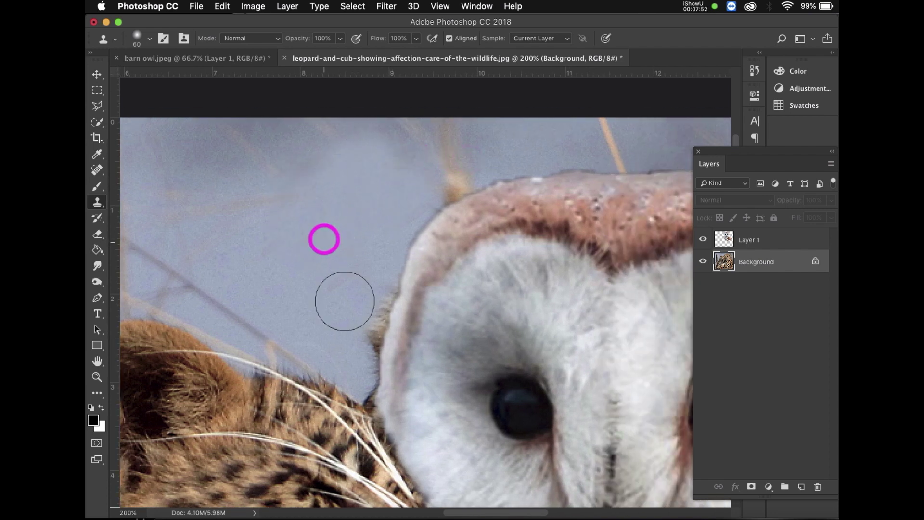
mouse_move(363, 357)
left_mouse_down()
mouse_move(373, 295)
mouse_move(359, 360)
mouse_move(361, 295)
left_mouse_up()
Set the Clone Stamp brush size to 35 px for the adult leopard's other ear, beside the dry grass
scroll(361, 295, "up", 5)
scroll(362, 297, "right", 10)
scroll(361, 296, "down", 5)
scroll(361, 296, "right", 8)
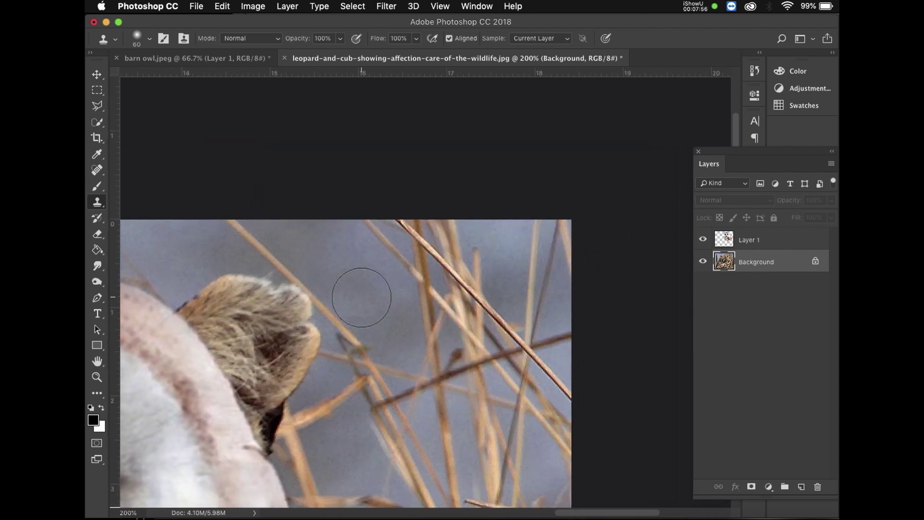
scroll(385, 269, "left", 3)
left_click_drag(390, 260, 369, 308)
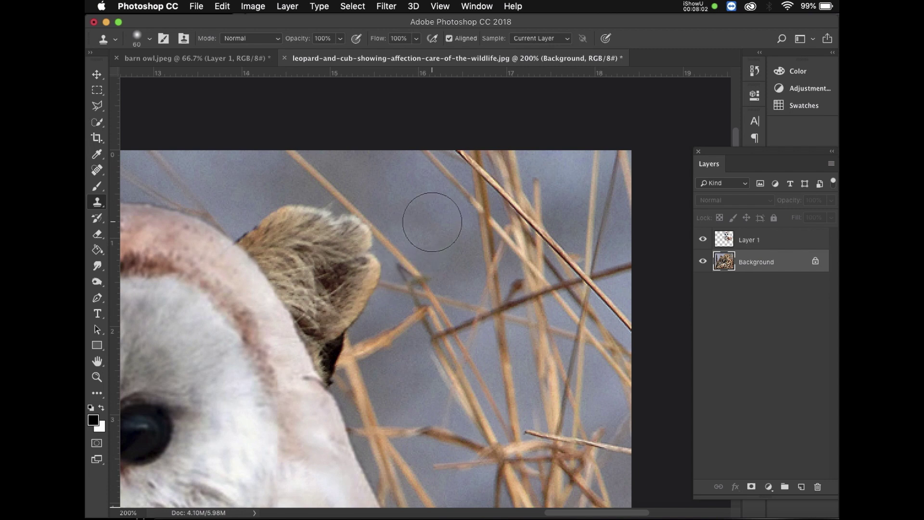
left_click(150, 38)
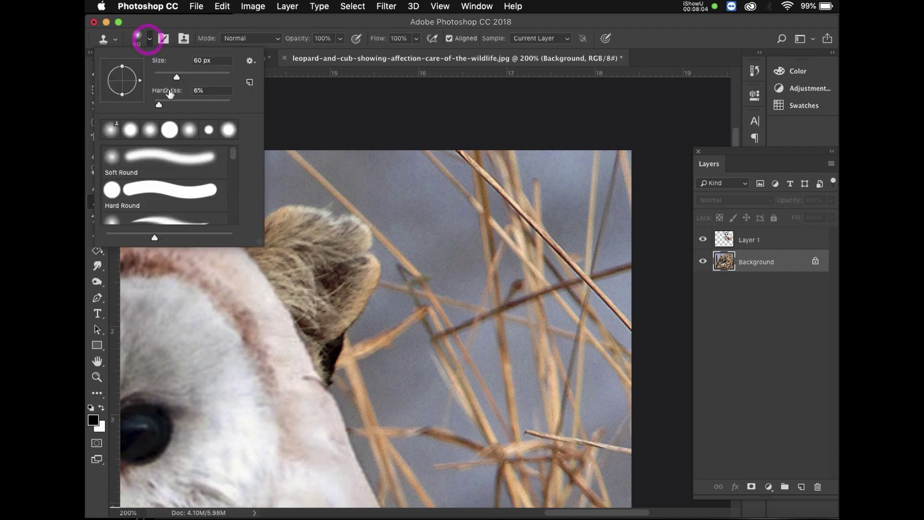
left_click_drag(175, 80, 166, 77)
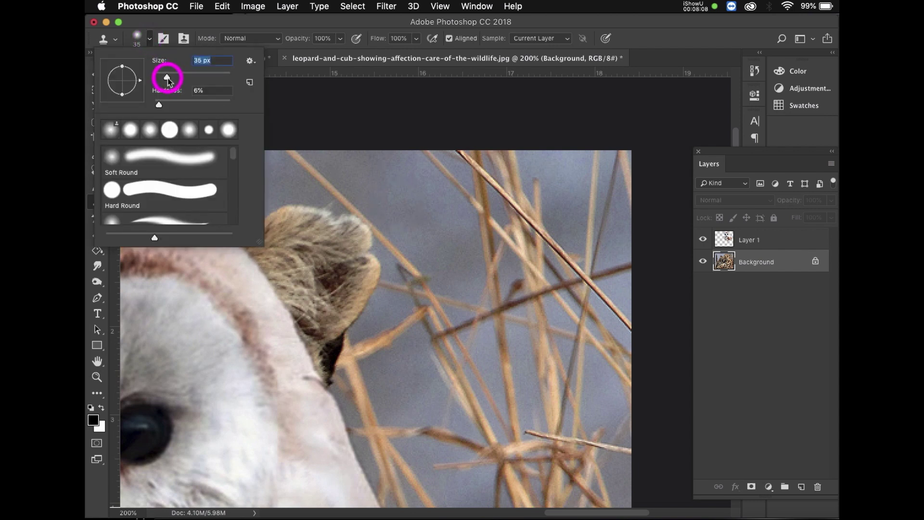
Clone sky over the outer edge of the adult leopard's ear and rebuild the dry grass stem running past it
left_click(431, 234, "alt")
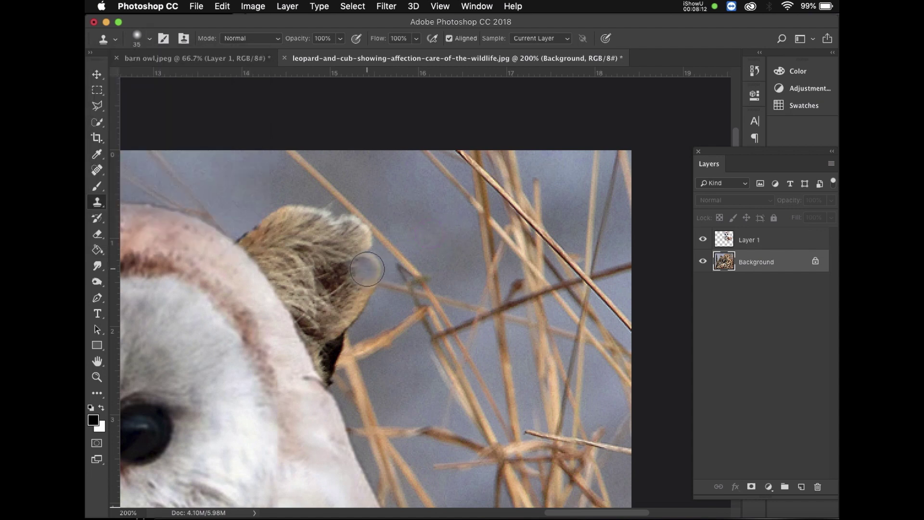
mouse_move(367, 269)
left_mouse_down()
mouse_move(357, 245)
mouse_move(340, 231)
mouse_move(360, 253)
mouse_move(325, 219)
mouse_move(341, 250)
mouse_move(303, 206)
mouse_move(369, 273)
left_mouse_up()
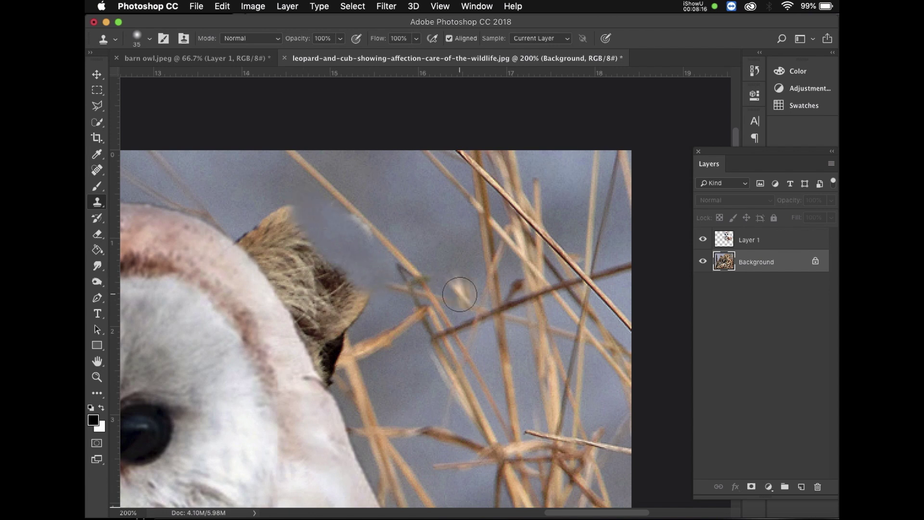
left_click(387, 245, "alt")
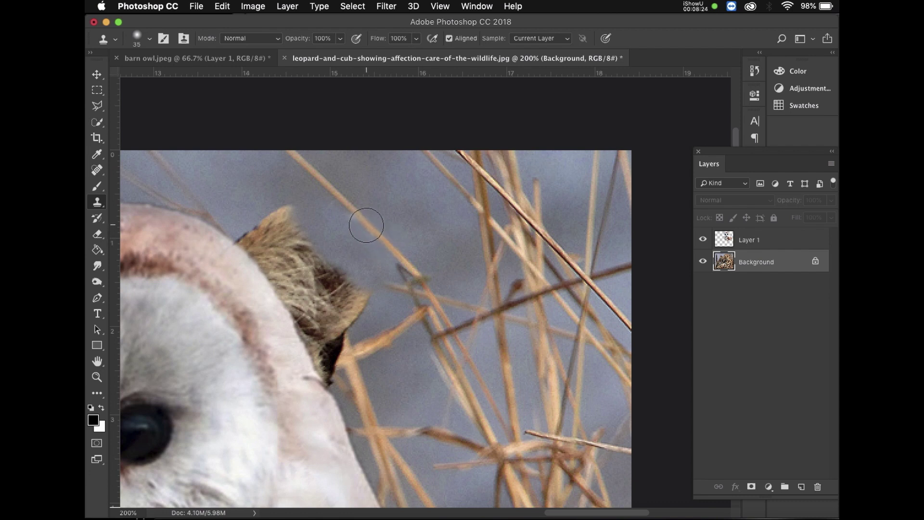
left_click(366, 222)
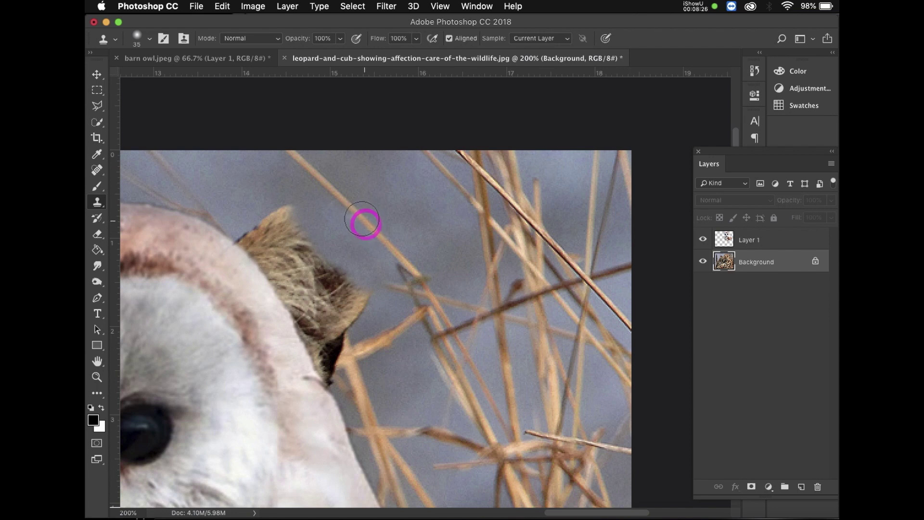
left_click(356, 214)
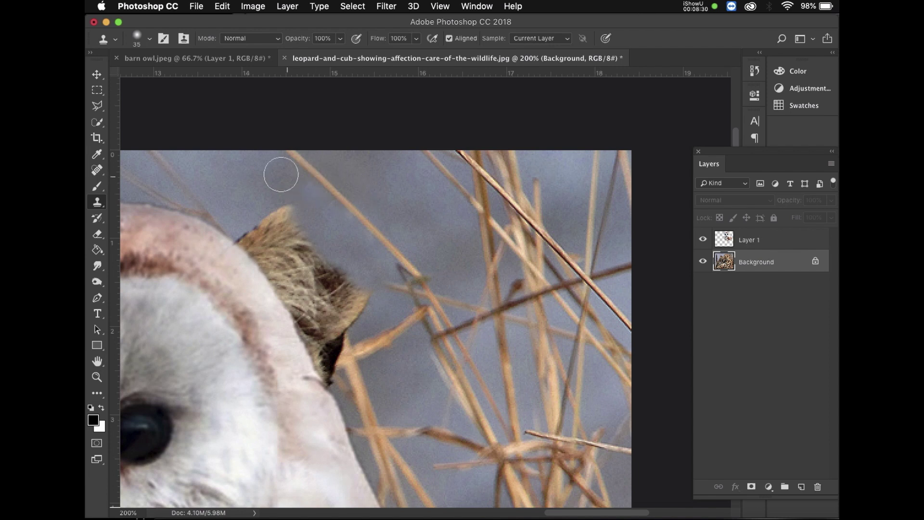
Clone nearby sky over the upper part of the ear and the leopard fur along the owl head's edge
left_click(269, 184, "alt")
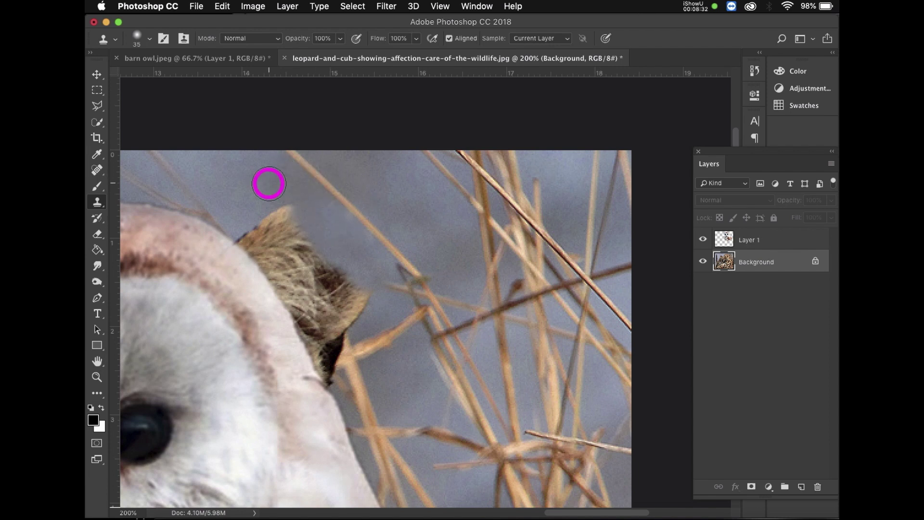
mouse_move(283, 209)
left_mouse_down()
mouse_move(256, 213)
mouse_move(275, 185)
mouse_move(299, 246)
mouse_move(278, 216)
mouse_move(275, 229)
mouse_move(275, 187)
mouse_move(251, 253)
mouse_move(244, 241)
mouse_move(253, 260)
left_mouse_up()
left_click(272, 182, "alt")
left_click(275, 187, "alt")
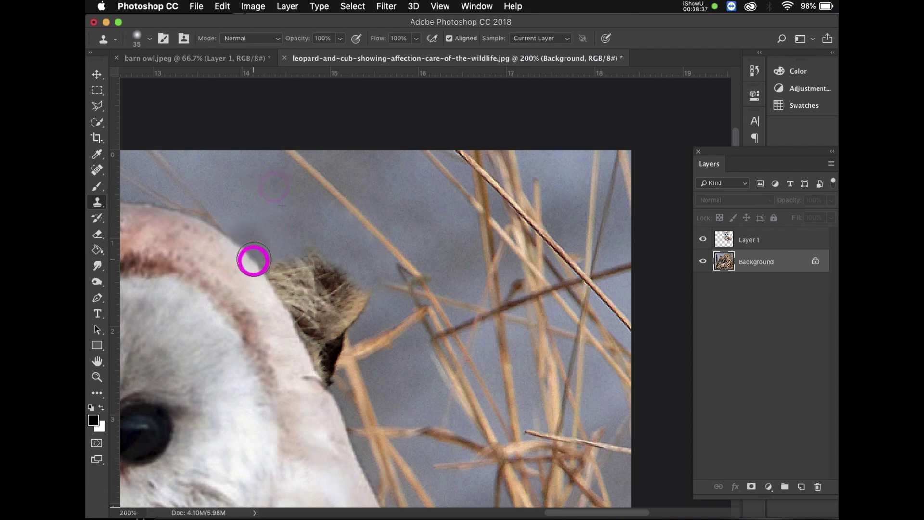
left_click(311, 221, "alt")
mouse_move(344, 260)
left_mouse_down()
mouse_move(332, 276)
mouse_move(300, 286)
mouse_move(293, 256)
left_mouse_up()
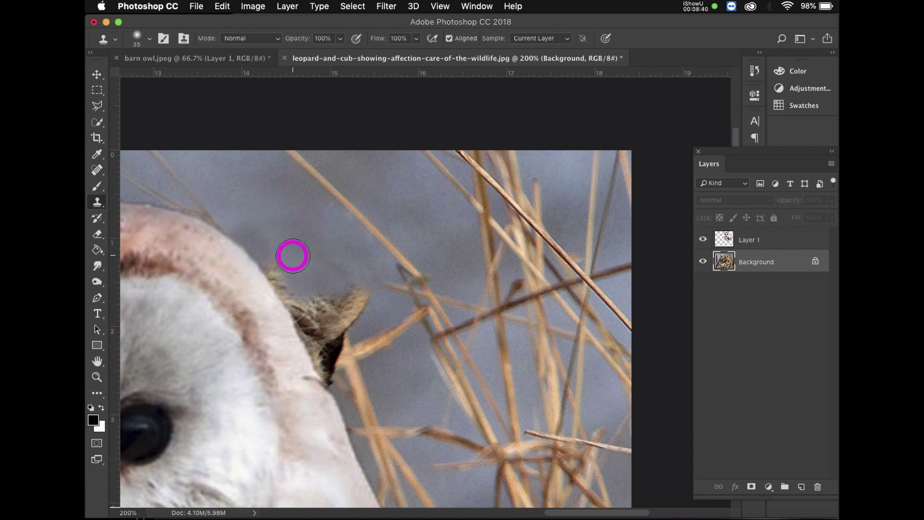
left_click(283, 226, "alt")
left_click_drag(302, 319, 275, 271)
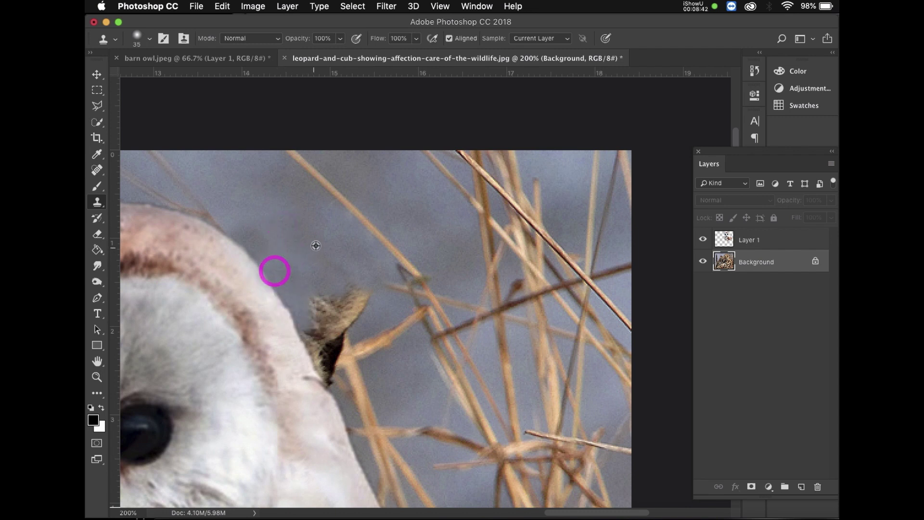
Clone sky over the remaining ear tip and fur, and extend the dry grass stalk over the dark ear patch to the owl's head
left_click(324, 248, "alt")
left_click_drag(360, 299, 335, 323)
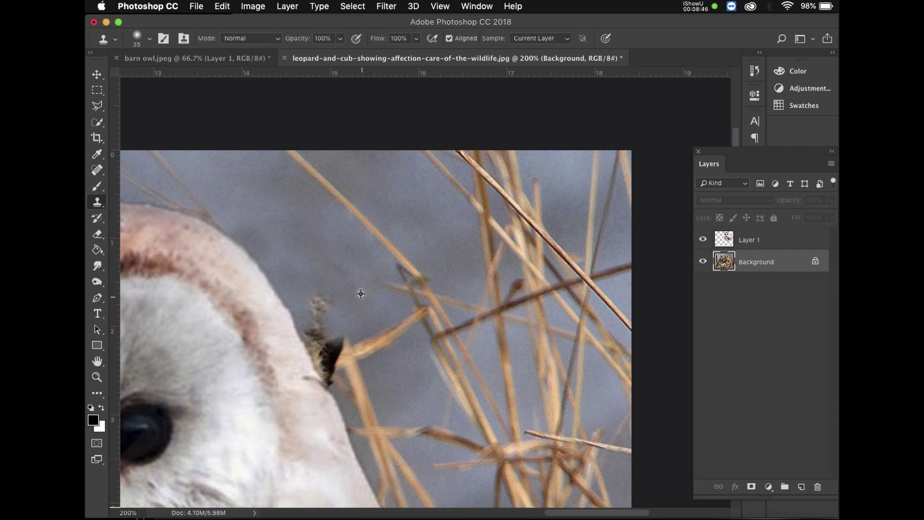
left_click(341, 254, "alt")
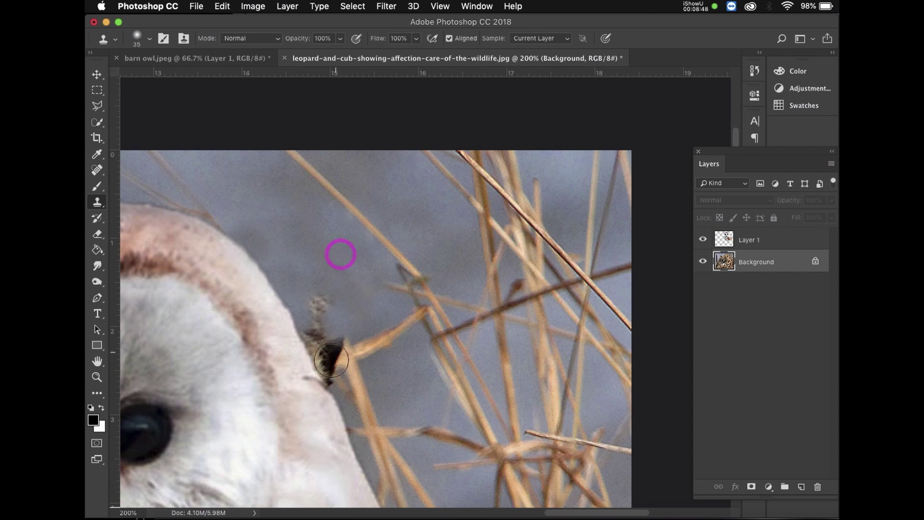
left_click(331, 354)
left_click(361, 353, "alt")
left_click(337, 363)
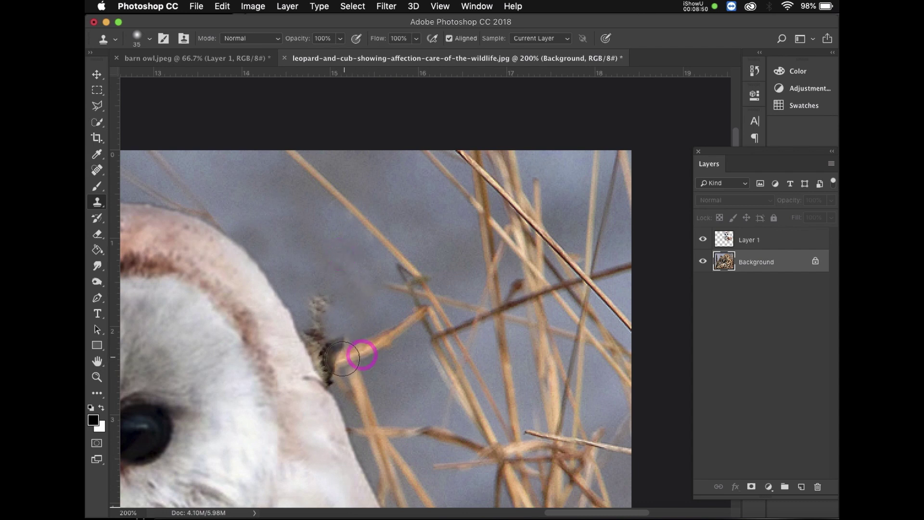
mouse_move(337, 362)
left_mouse_down()
mouse_move(359, 329)
mouse_move(314, 349)
mouse_move(327, 351)
mouse_move(317, 353)
mouse_move(309, 318)
mouse_move(326, 287)
left_mouse_up()
left_click(355, 326, "alt")
left_click(357, 309, "alt")
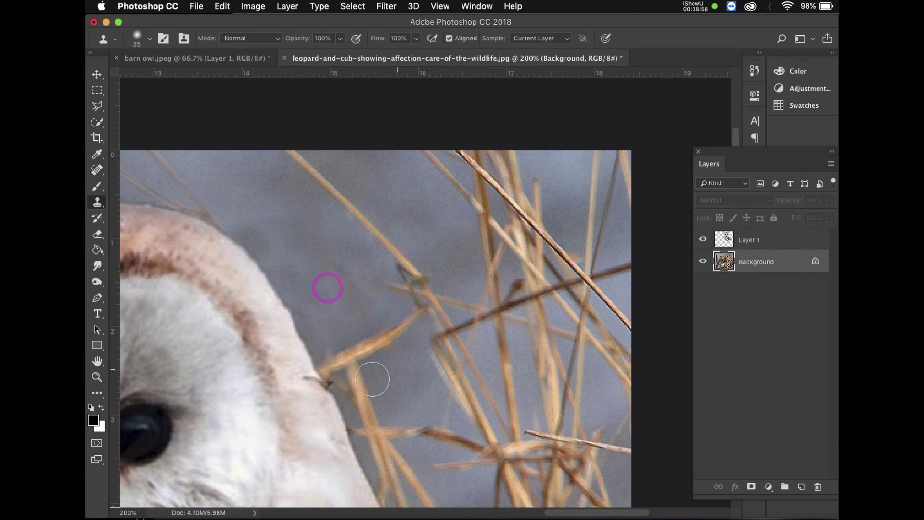
Examine the whole composite to see how the owl head sits against the leopard's body and the retouched background
left_click(97, 377)
left_click(420, 316, "alt")
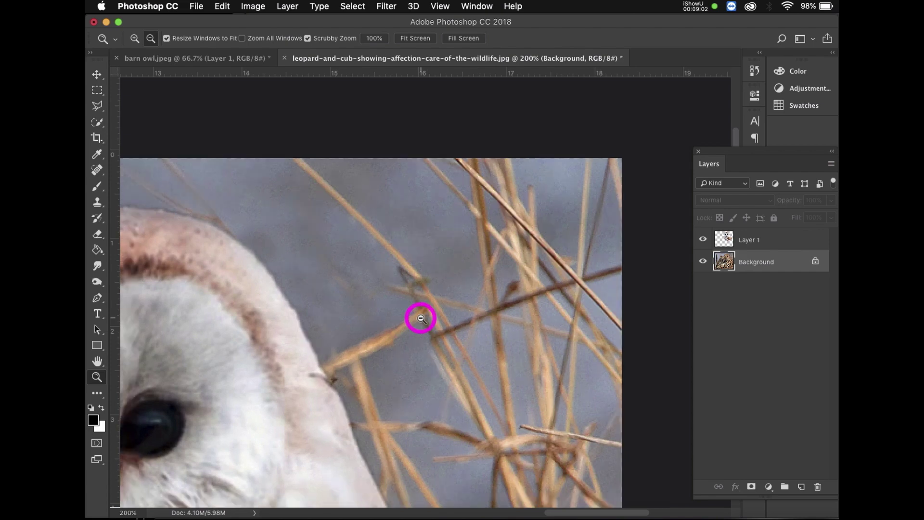
left_click(328, 327, "alt")
left_click(328, 326, "alt")
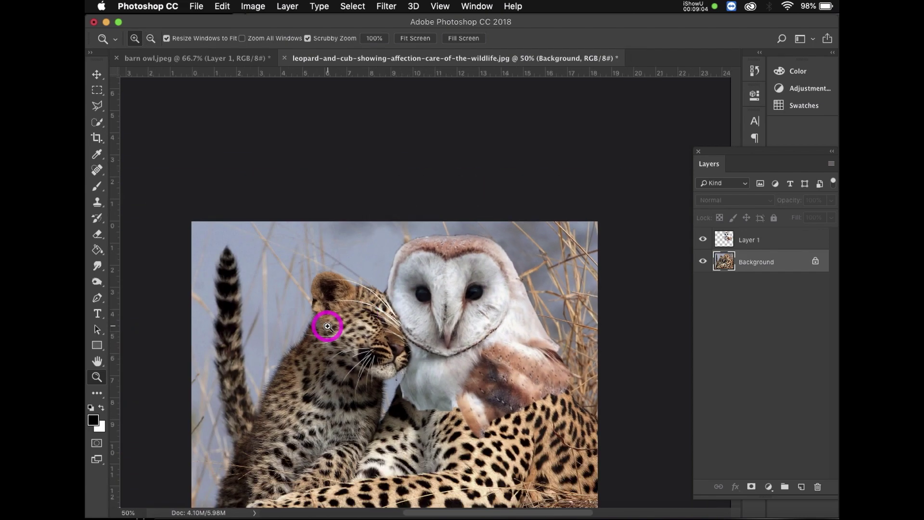
scroll(328, 327, "down", 1)
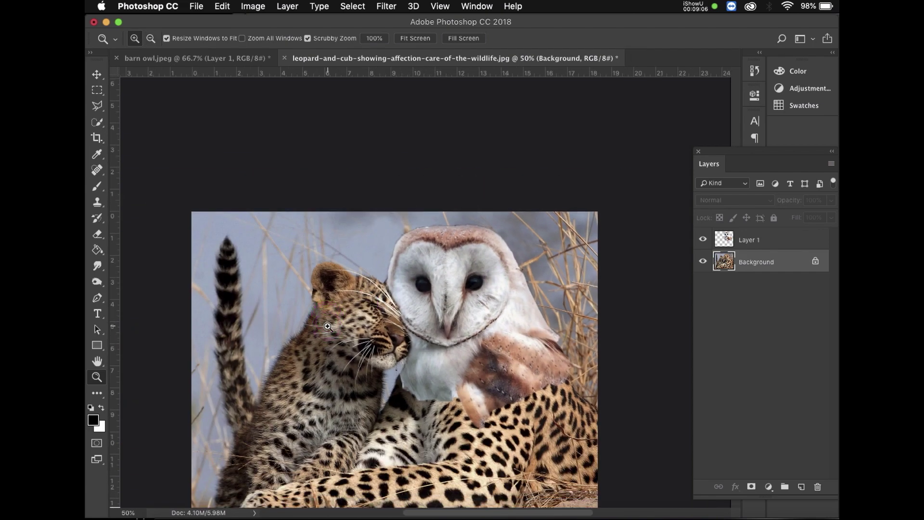
left_click(440, 308)
scroll(443, 311, "down", 5)
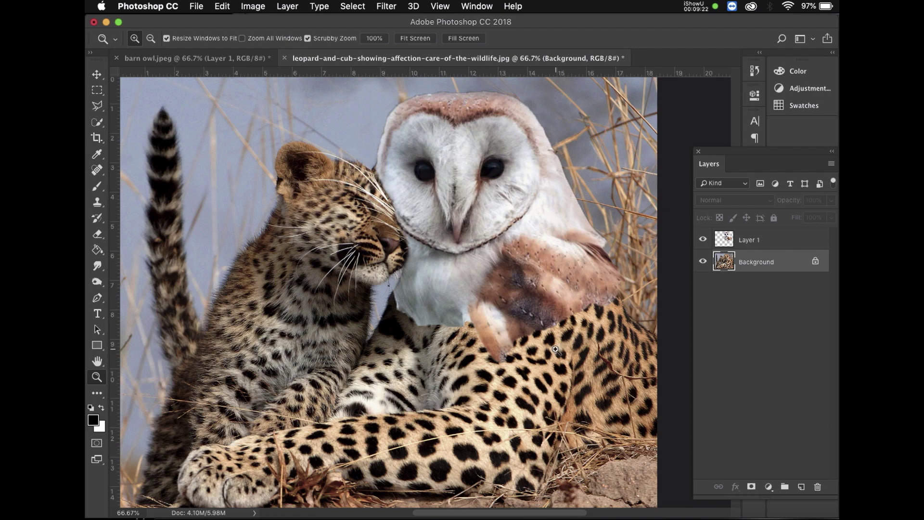
Add a Color Balance adjustment layer directly above Layer 1, the owl head
left_click(750, 246)
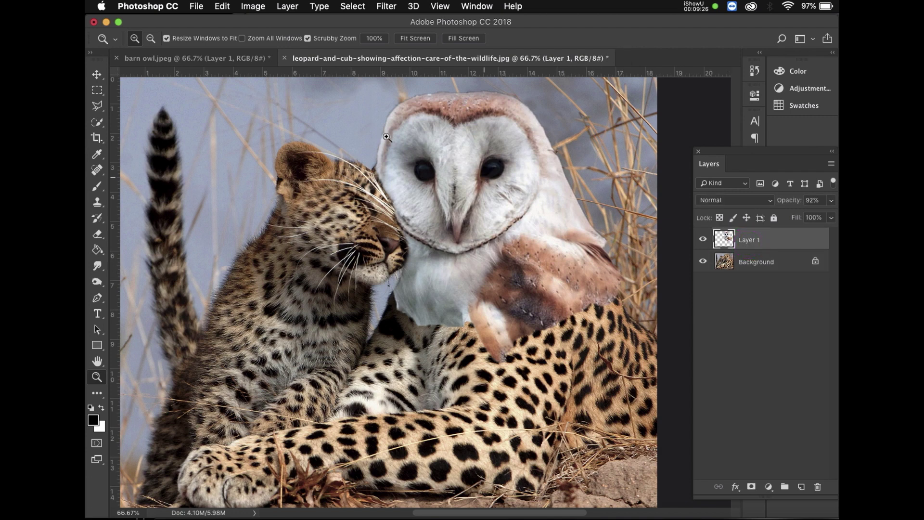
left_click(254, 6)
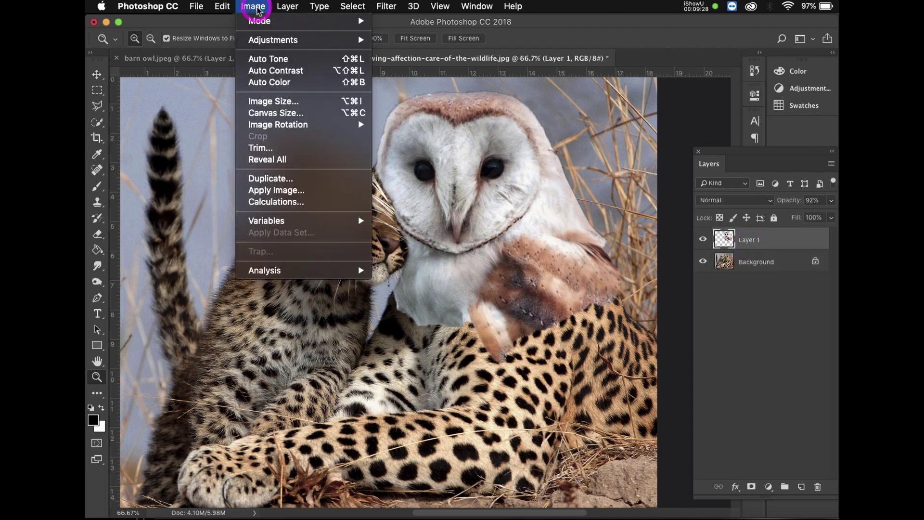
mouse_move(268, 41)
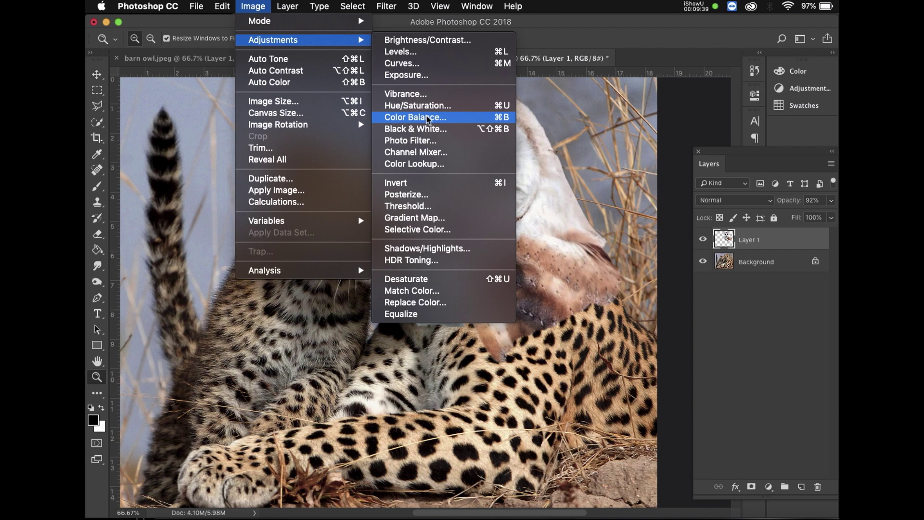
left_click(796, 94)
left_click(797, 95)
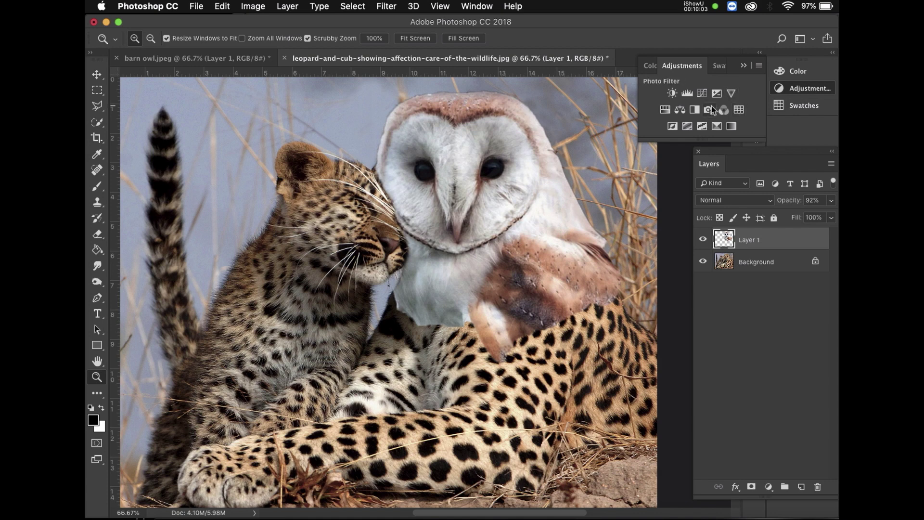
left_click(680, 110)
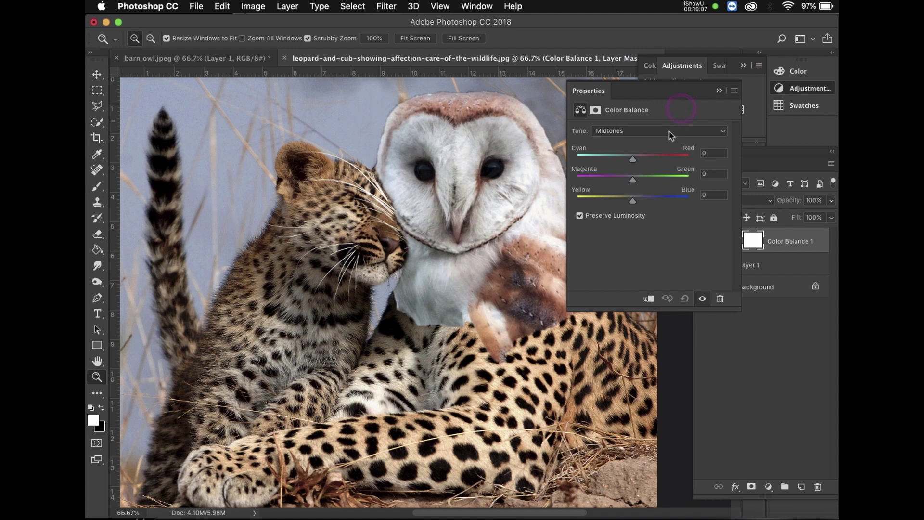
Set the Color Balance midtones to Cyan/Red +9, Magenta/Green -10 and Yellow/Blue -20, and fine-tune the highlights
left_click_drag(683, 98, 725, 117)
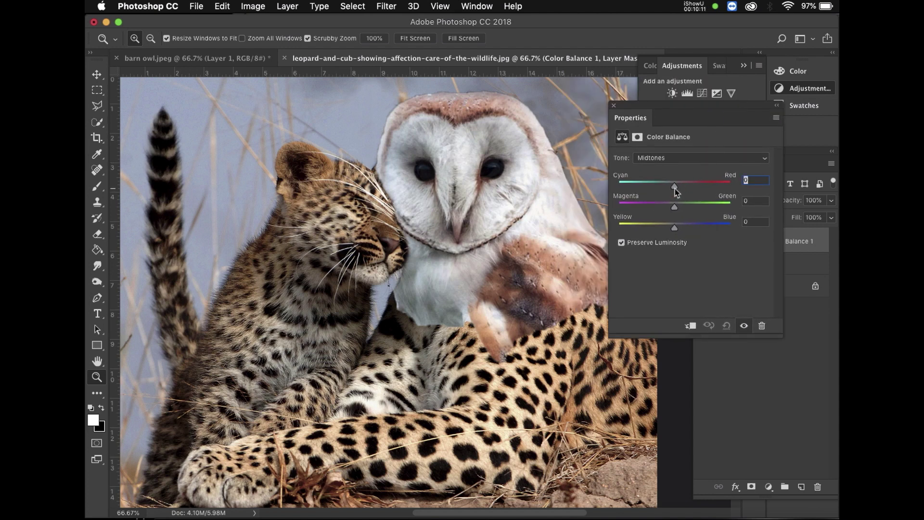
left_click_drag(675, 189, 663, 229)
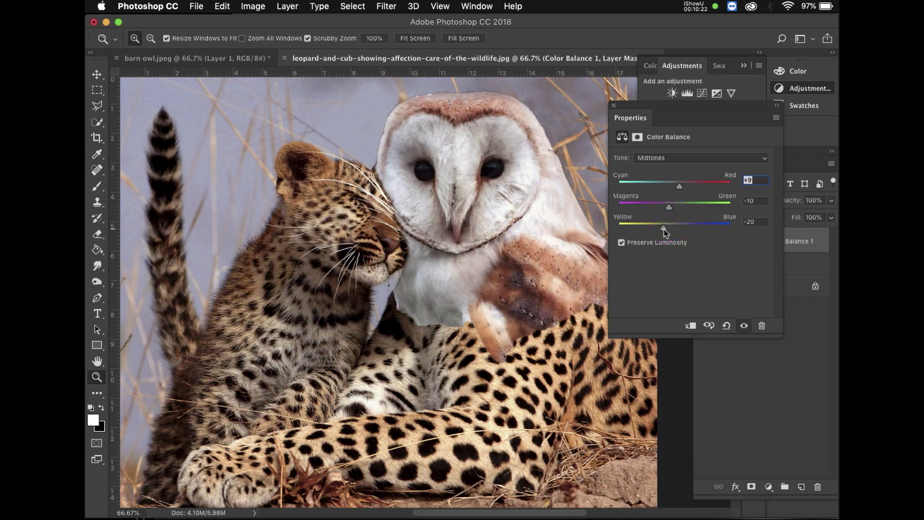
left_click(765, 158)
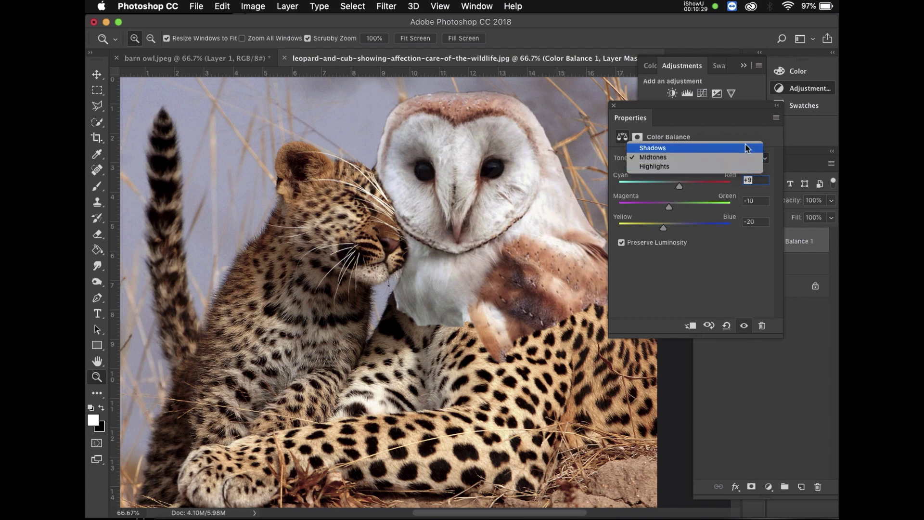
left_click(745, 167)
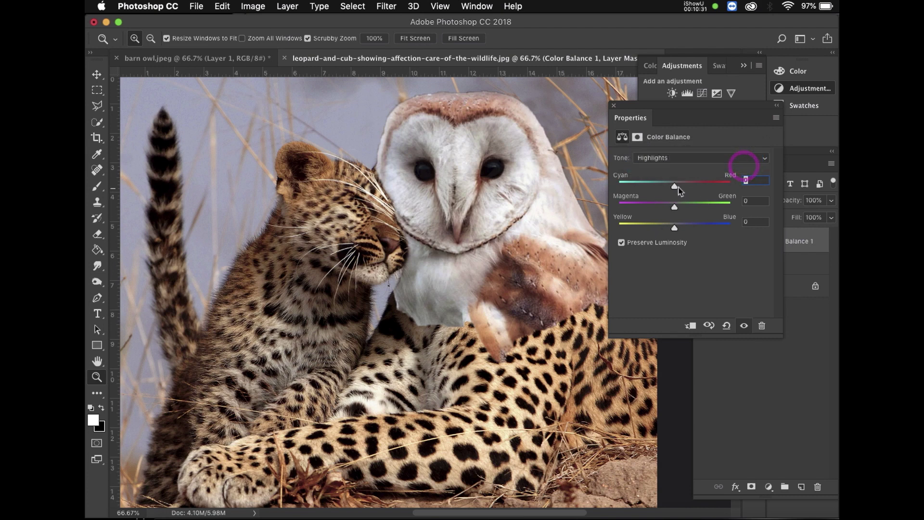
left_click_drag(677, 231, 673, 231)
left_click(614, 106)
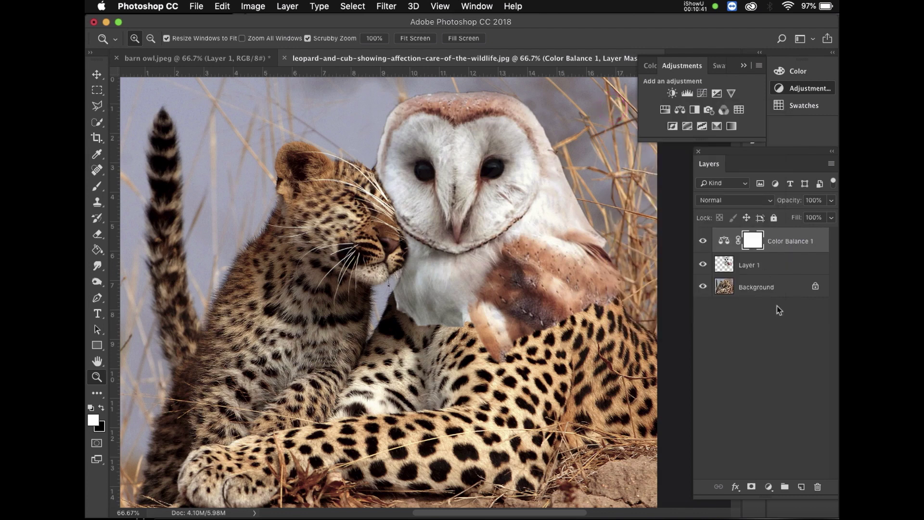
Compare the image with and without the Color Balance layer, and clip that layer to Layer 1 so it affects only the owl
left_click(703, 243)
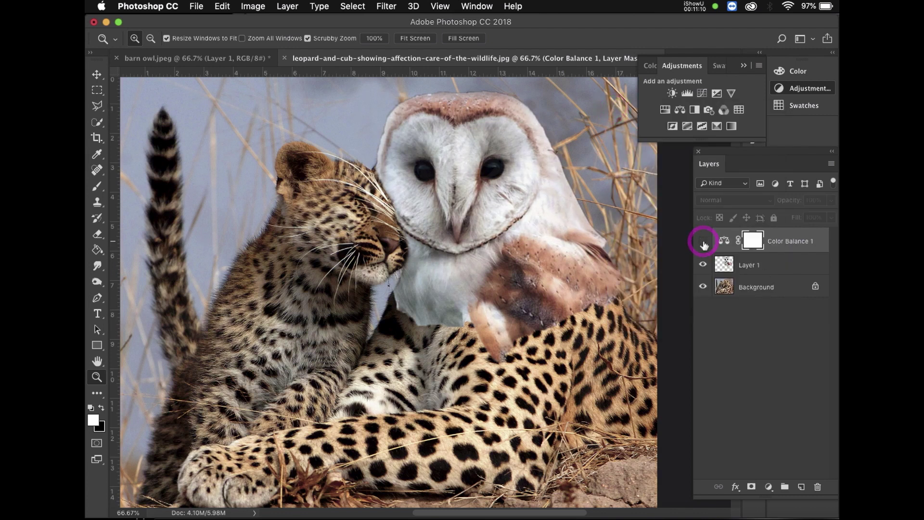
left_click(703, 242)
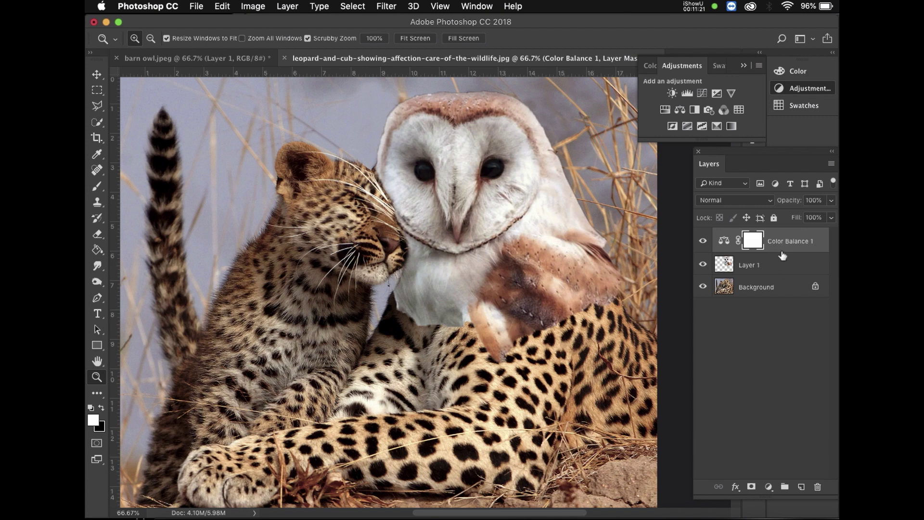
key("alt")
key("super+z")
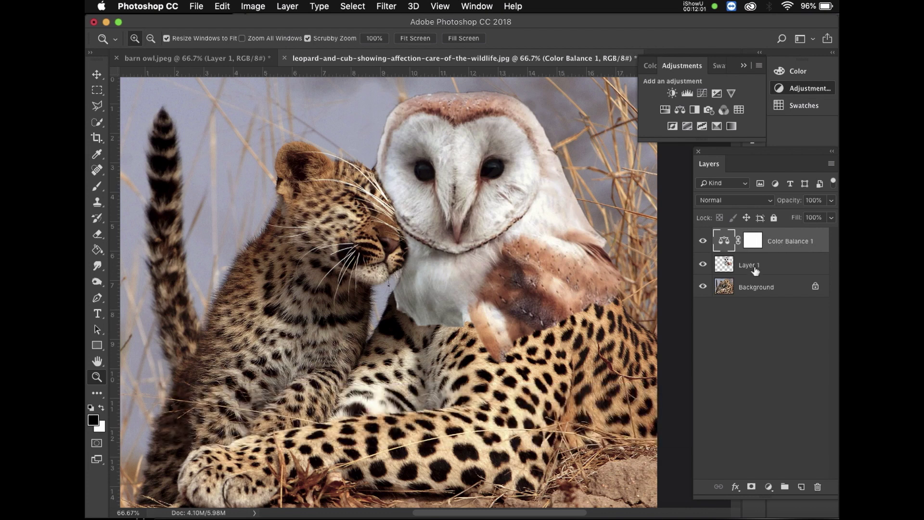
left_click(776, 251)
key("alt")
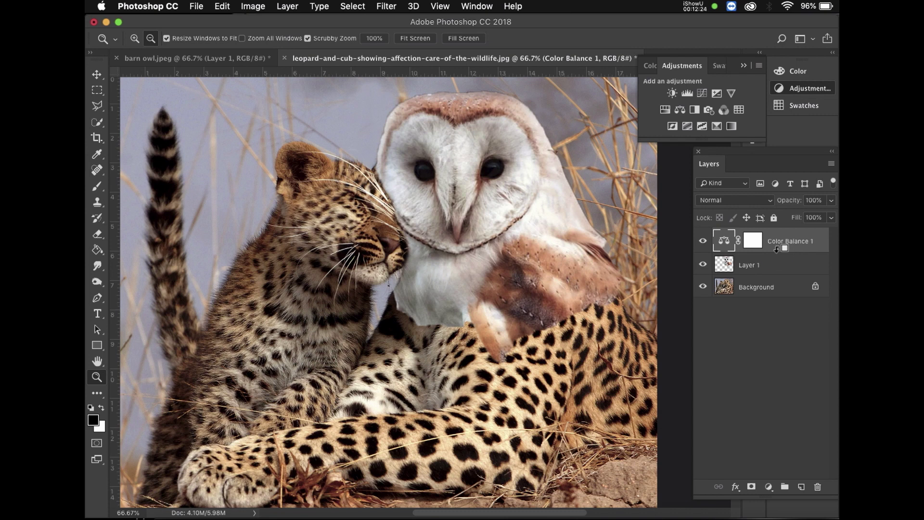
left_click(777, 249, "alt")
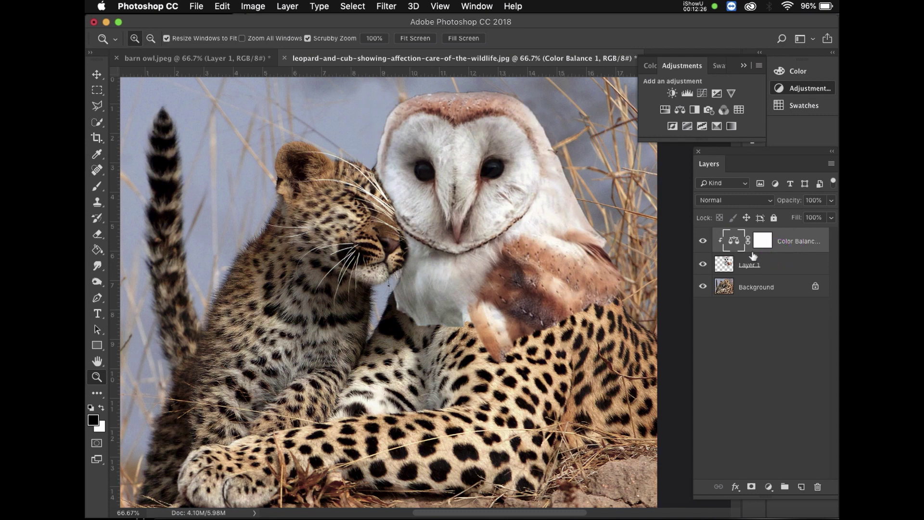
Compare the owl head with the clipped Color Balance adjustment hidden and shown, leaving the adjustment on
left_click(702, 241)
left_click(702, 241)
left_click(702, 243)
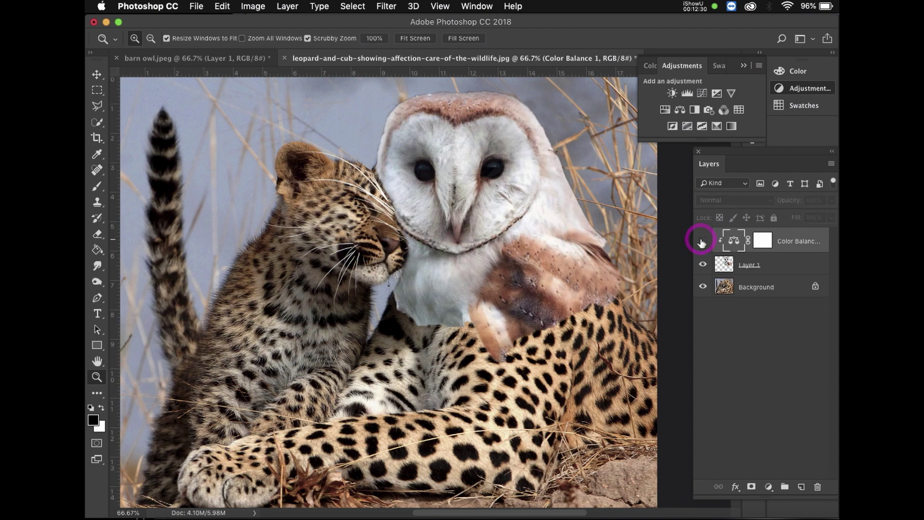
left_click(702, 243)
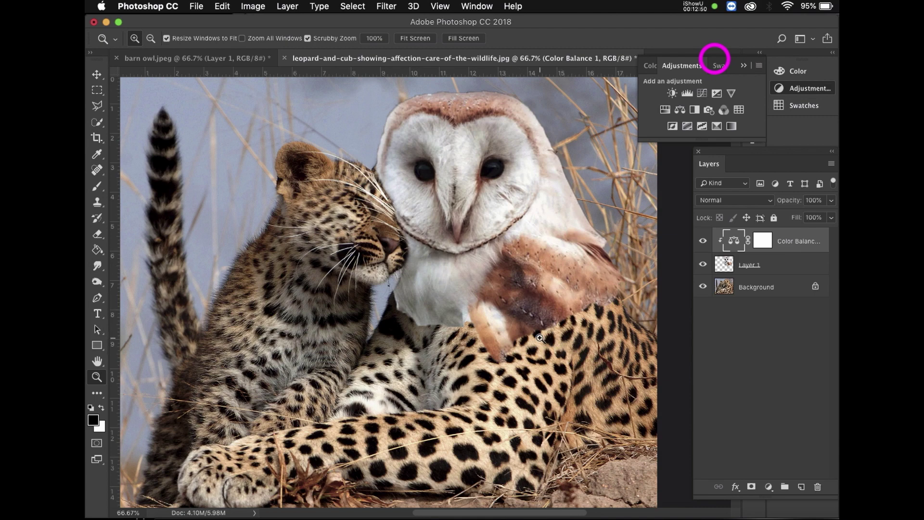
scroll(540, 338, "down", 1)
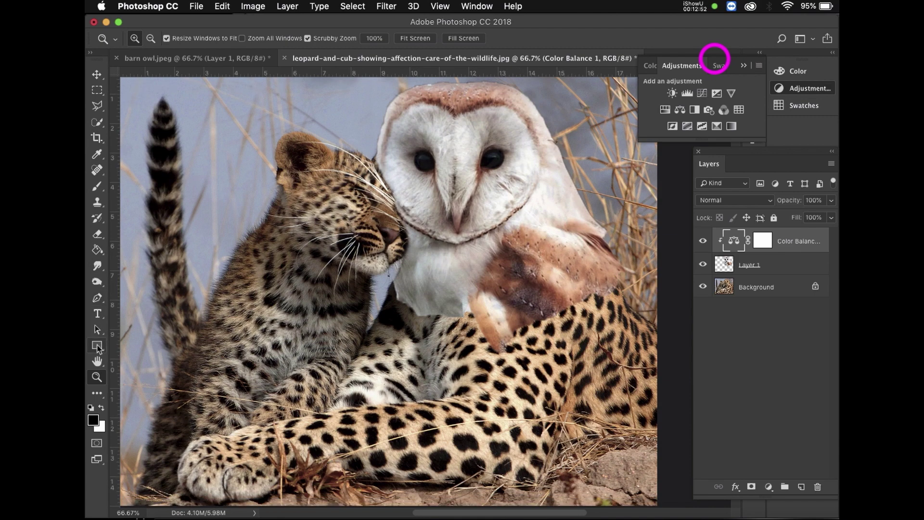
Sample leopard fur from the Background with a 70-pixel Clone Stamp and paint it on Layer 1 over the lower edge of the owl's white chest
left_click(96, 376)
left_click(481, 283)
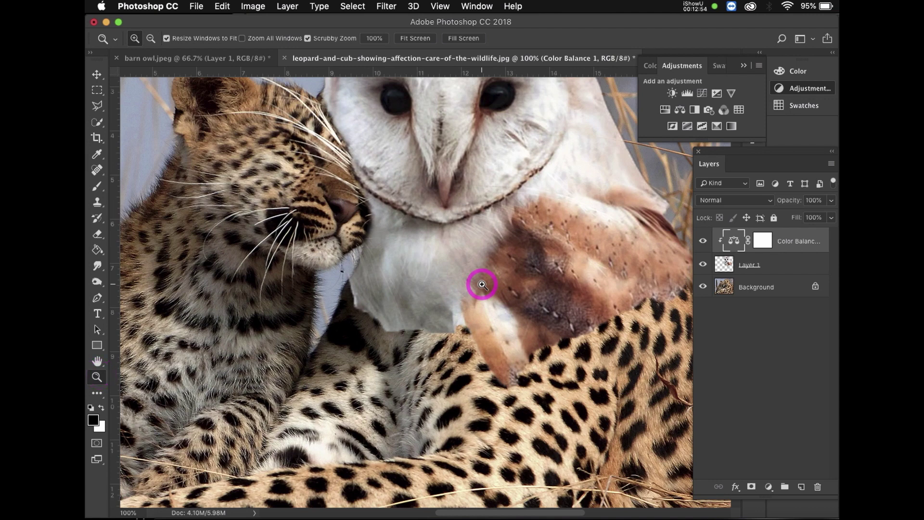
scroll(482, 284, "right", 3)
scroll(482, 284, "down", 2)
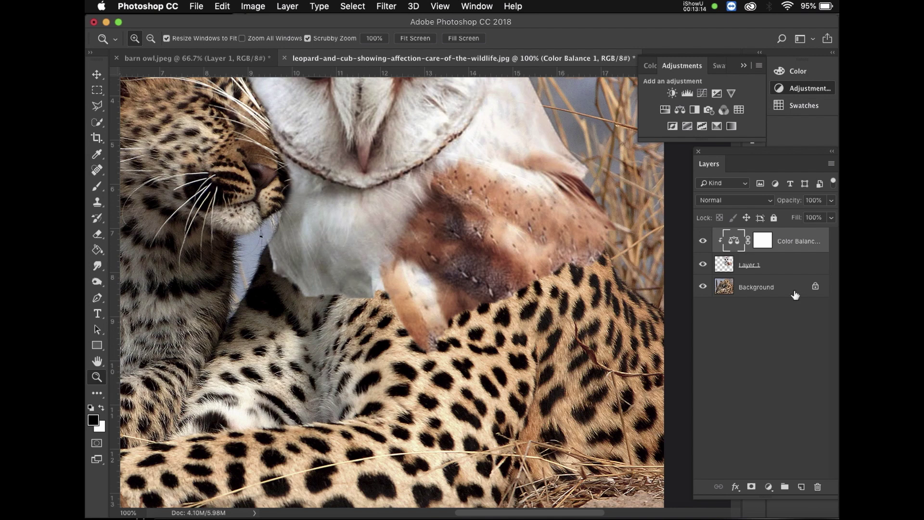
left_click(759, 288)
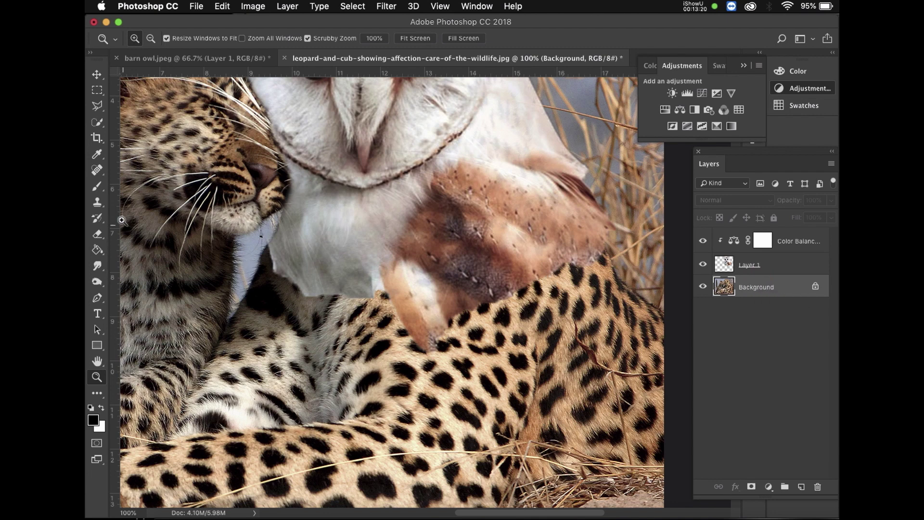
left_click(98, 203)
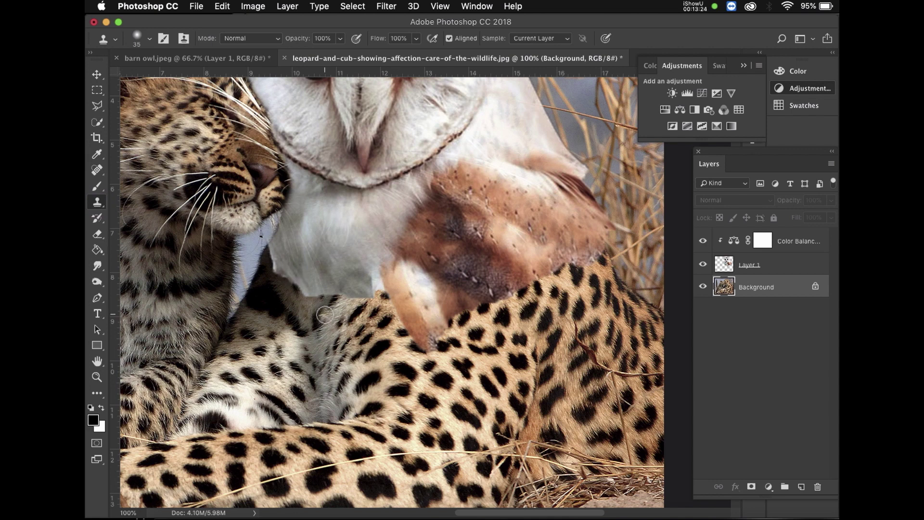
key("bracketright")
key("bracketright")
key("bracketright")
key("bracketright")
left_click(324, 322, "alt")
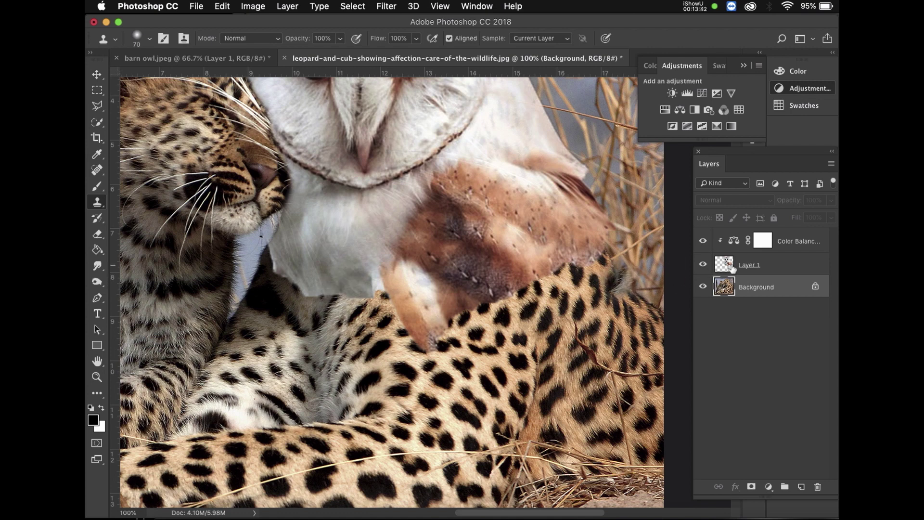
left_click(755, 265)
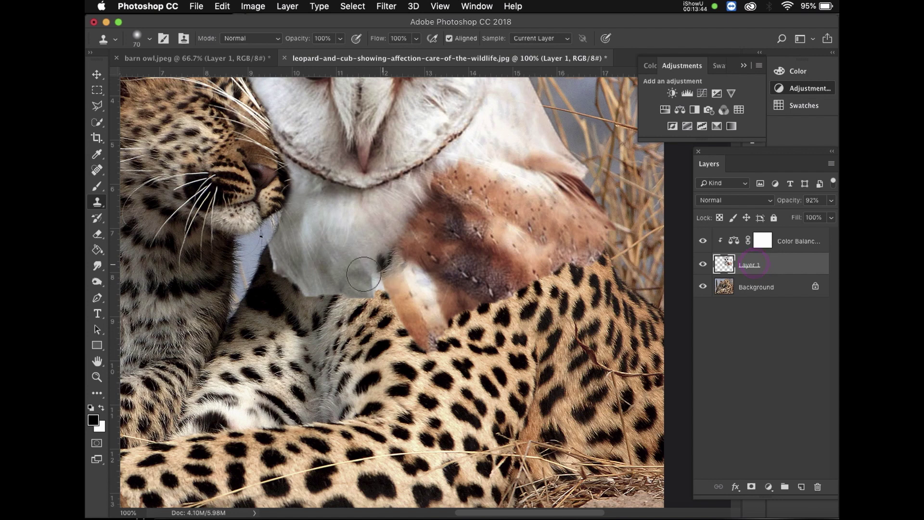
mouse_move(339, 293)
left_mouse_down()
mouse_move(351, 282)
mouse_move(363, 289)
left_mouse_up()
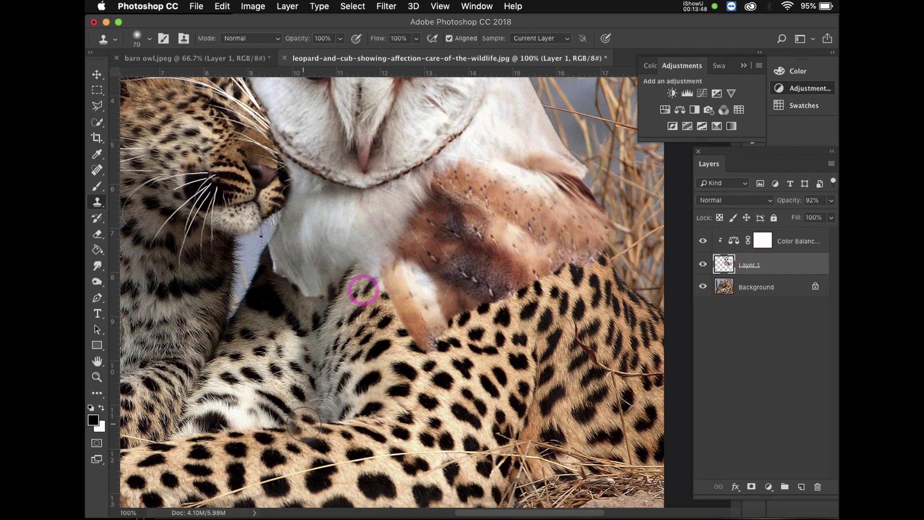
Sample the darker Background fur with a 40-pixel Clone Stamp and paint it on Layer 1 along the chest's lower edge nearest the cub, undoing the last stroke
left_click(755, 288)
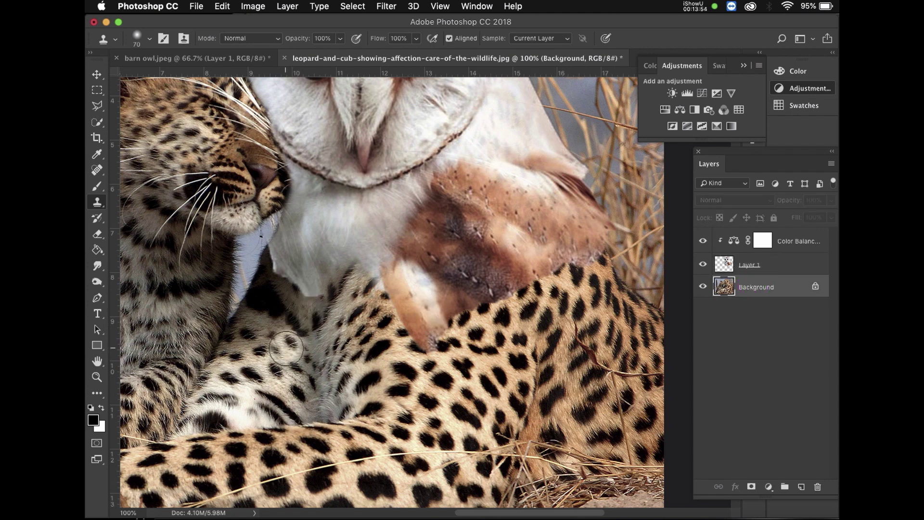
left_click(286, 348, "alt")
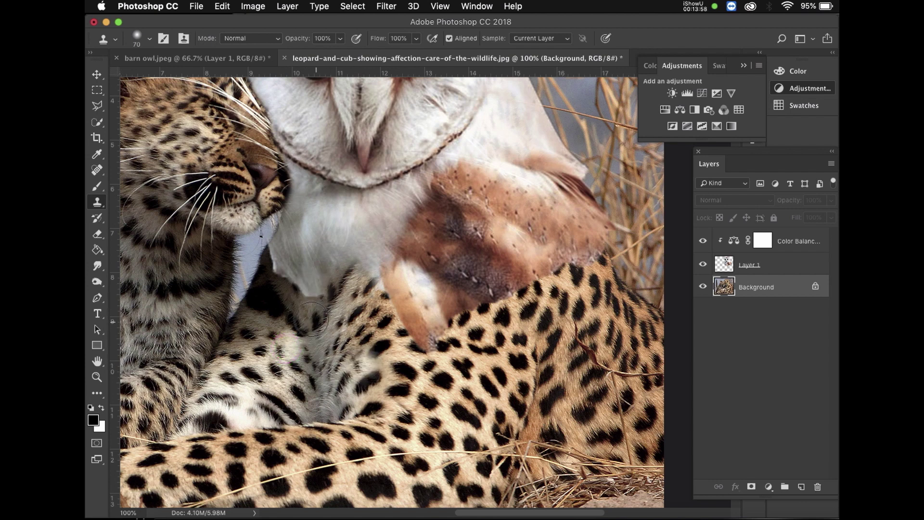
key("bracketleft")
key("bracketleft")
key("bracketleft")
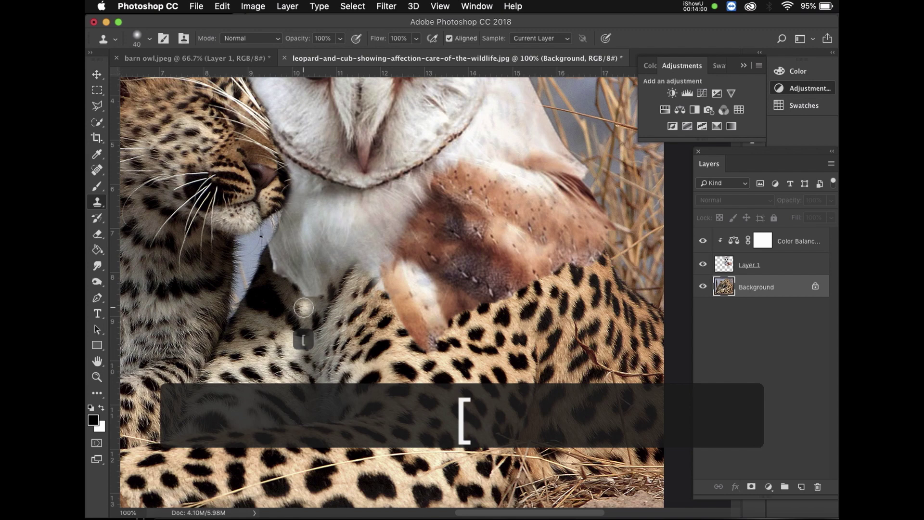
left_click(304, 306)
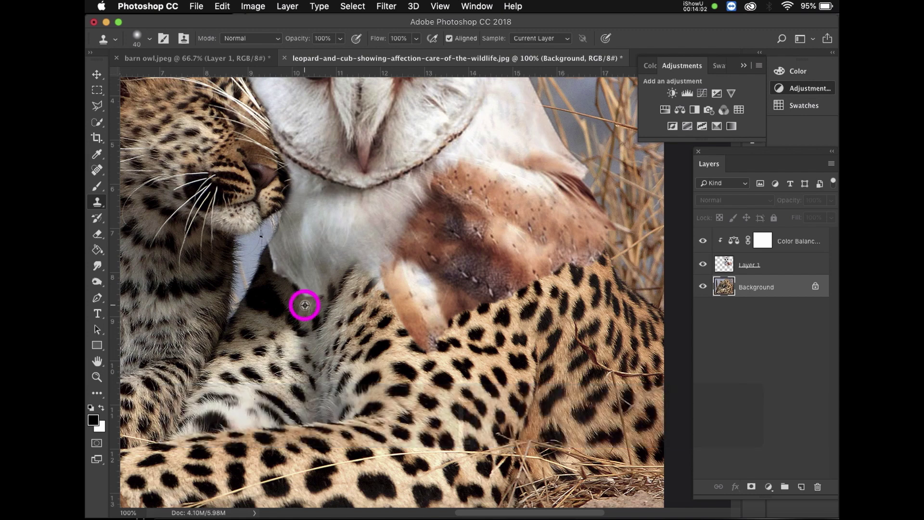
left_click(754, 265)
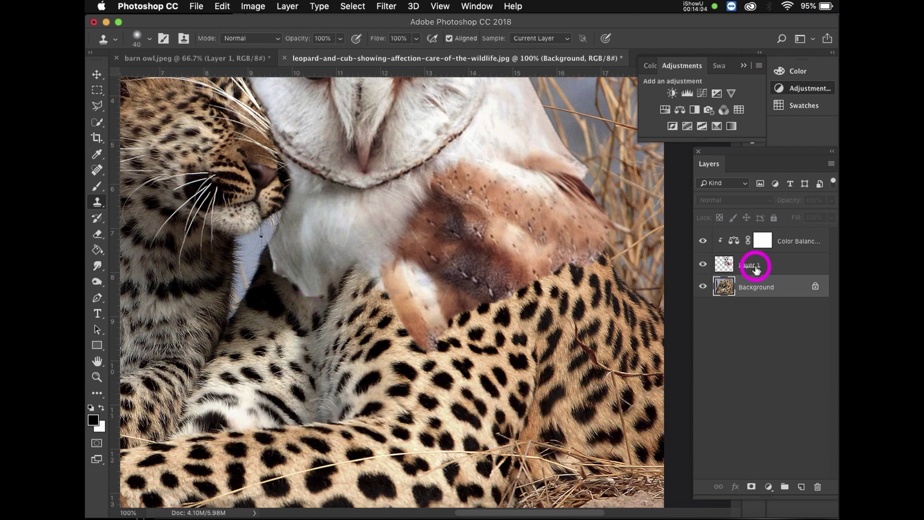
left_click_drag(317, 295, 282, 275)
left_click(314, 279)
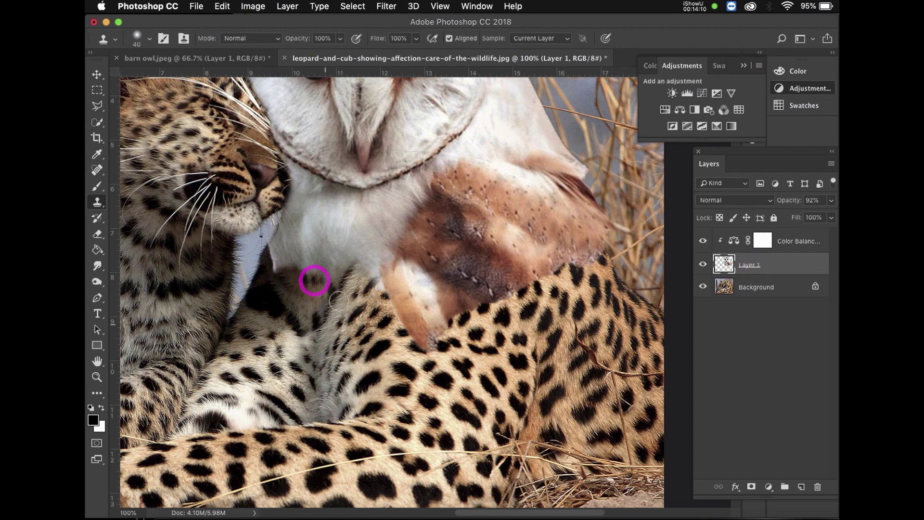
left_click(272, 271)
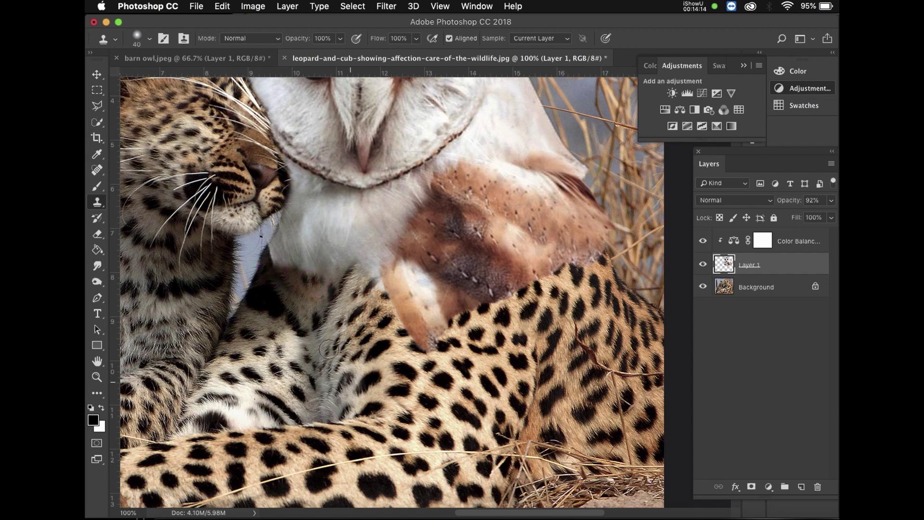
key("super+z")
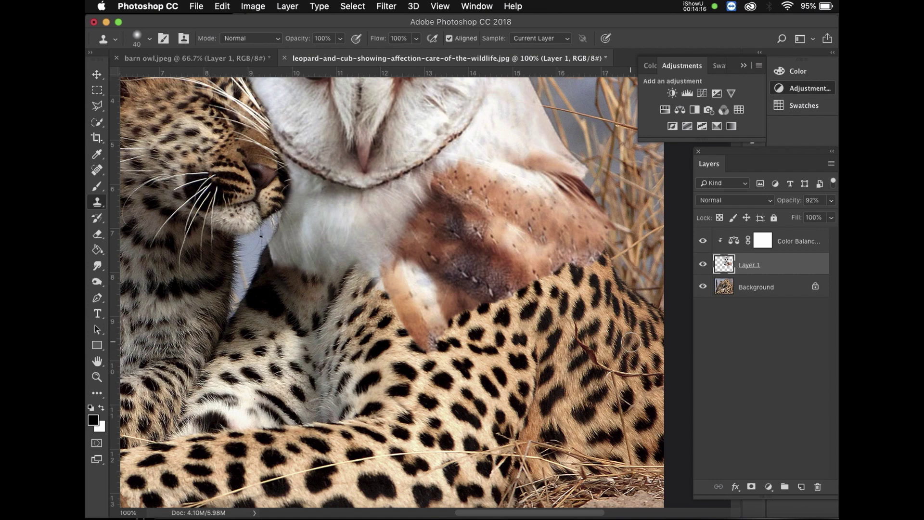
left_click(625, 346, "alt")
left_click(532, 267)
key("super+z")
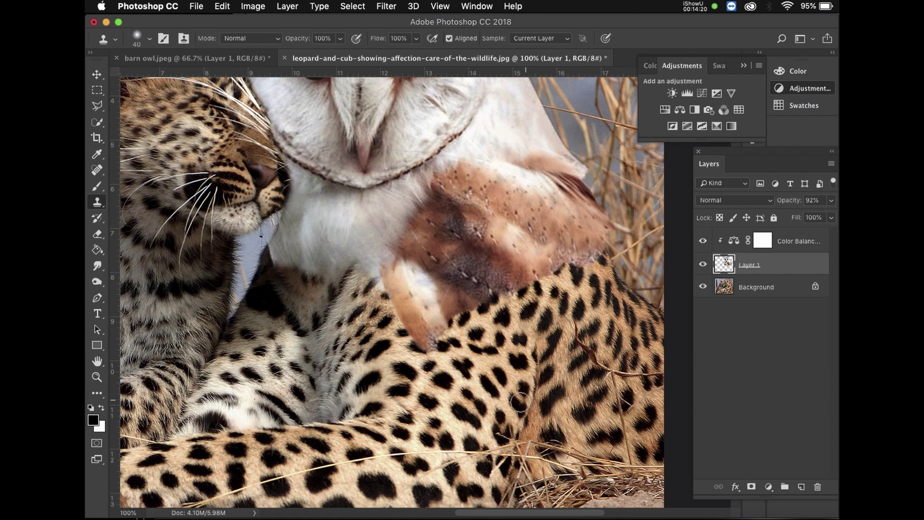
Sample the dark wing feathers on Layer 1 with a 90-pixel Clone Stamp, extend them down over the leopard's fur, and undo the excess strokes
left_click(766, 267)
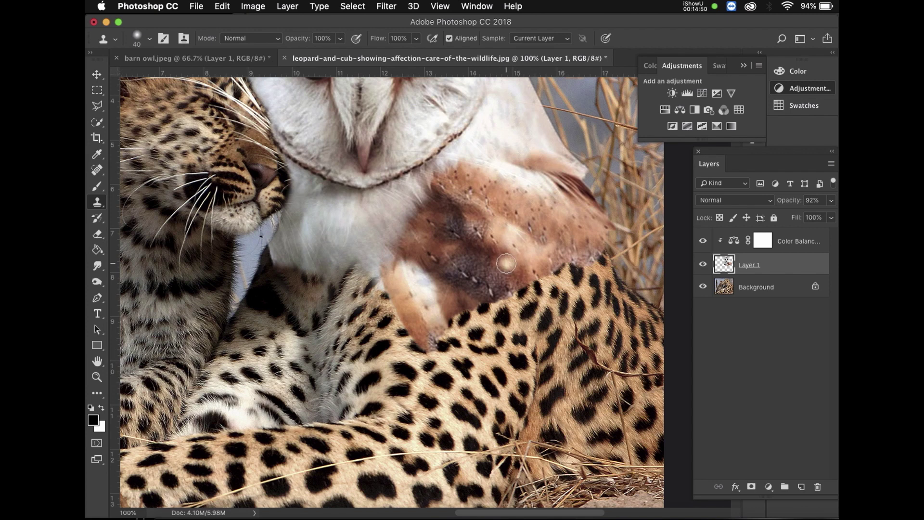
key("bracketright")
key("bracketright")
key("bracketright")
key("bracketright")
key("bracketright")
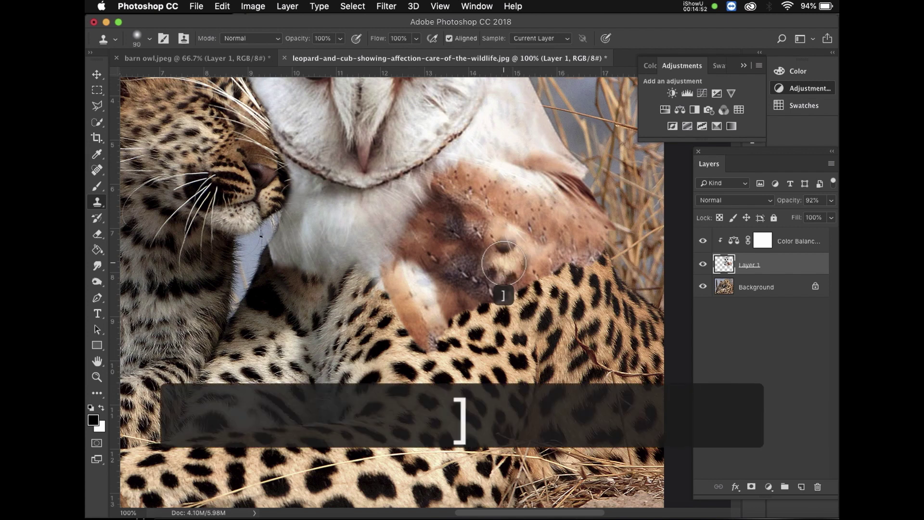
left_click(475, 274, "alt")
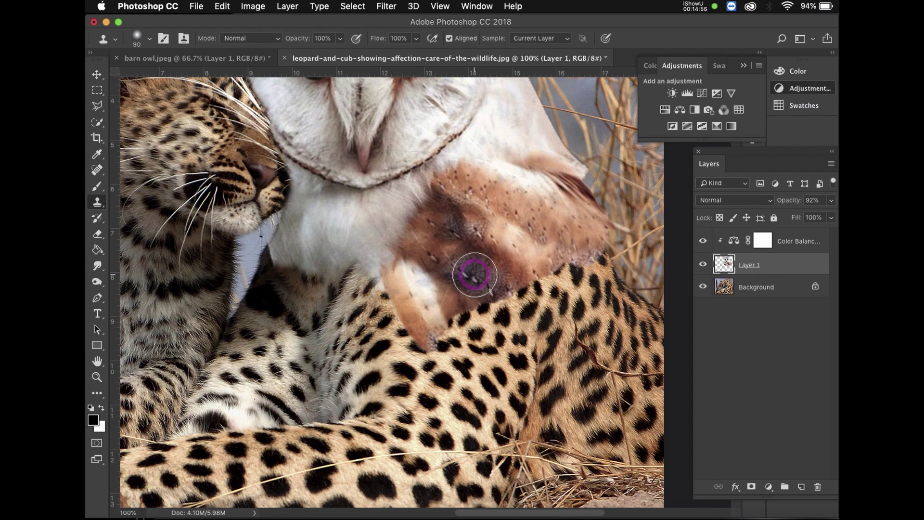
mouse_move(501, 296)
left_mouse_down()
mouse_move(511, 317)
mouse_move(513, 300)
mouse_move(491, 314)
mouse_move(466, 295)
left_mouse_up()
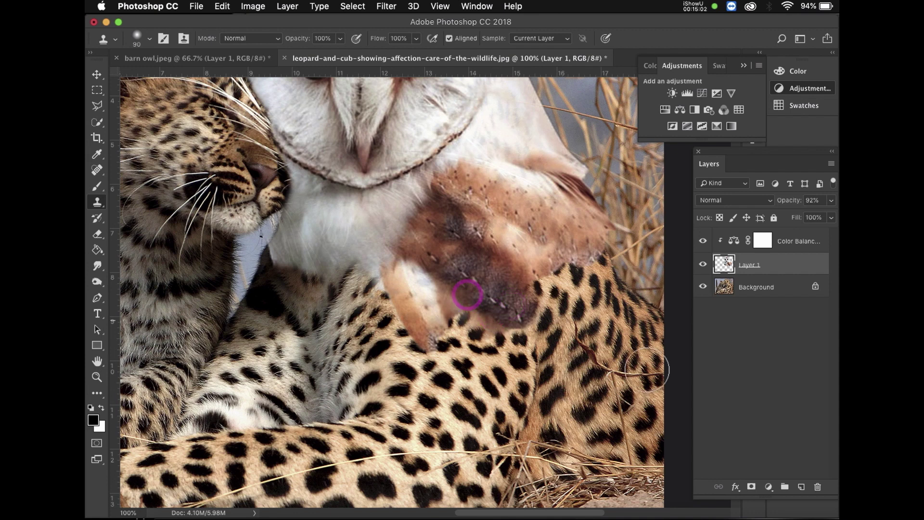
left_click_drag(524, 335, 518, 334)
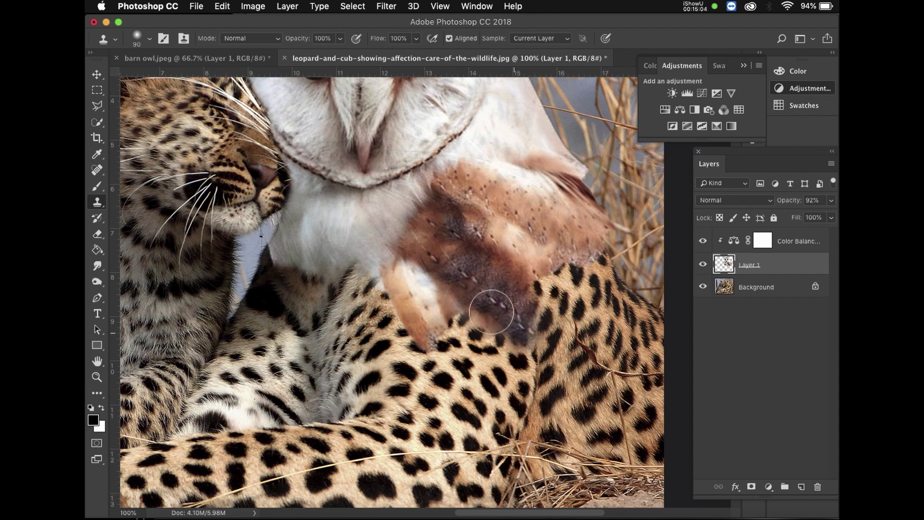
key("alt+super+z")
key("alt+super+z")
Clone wing feathers on Layer 1 to lengthen the pale wing tip and blend the wing's lower edge into the leopard's fur
left_click(456, 289, "alt")
left_click(451, 297)
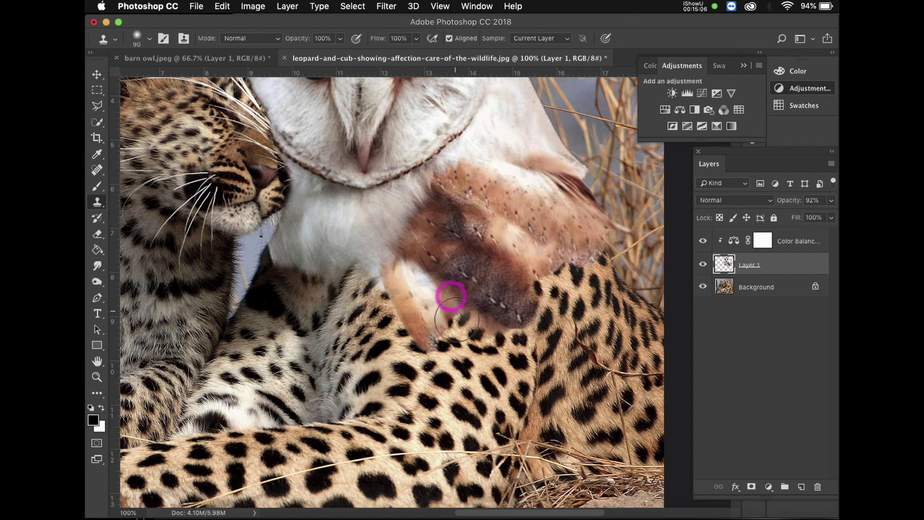
left_click_drag(457, 324, 455, 324)
key("alt+super+z")
key("alt+super+z")
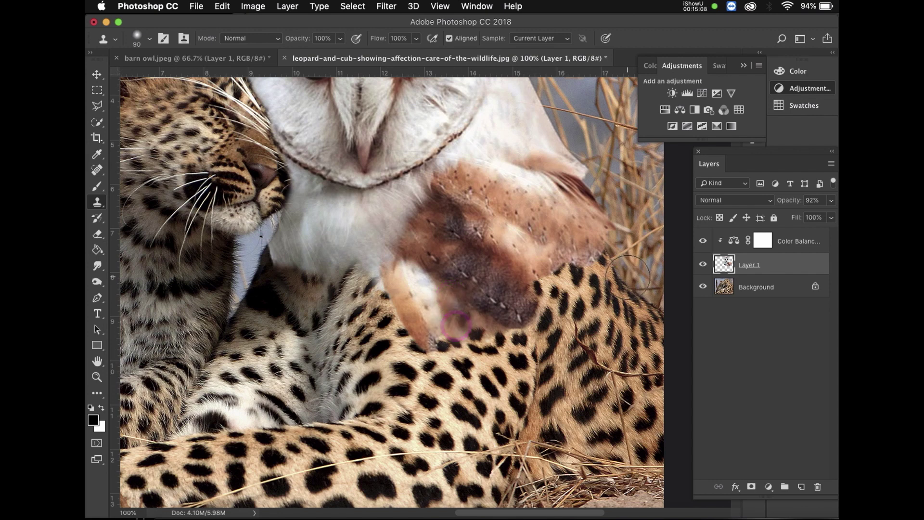
left_click(428, 311, "alt")
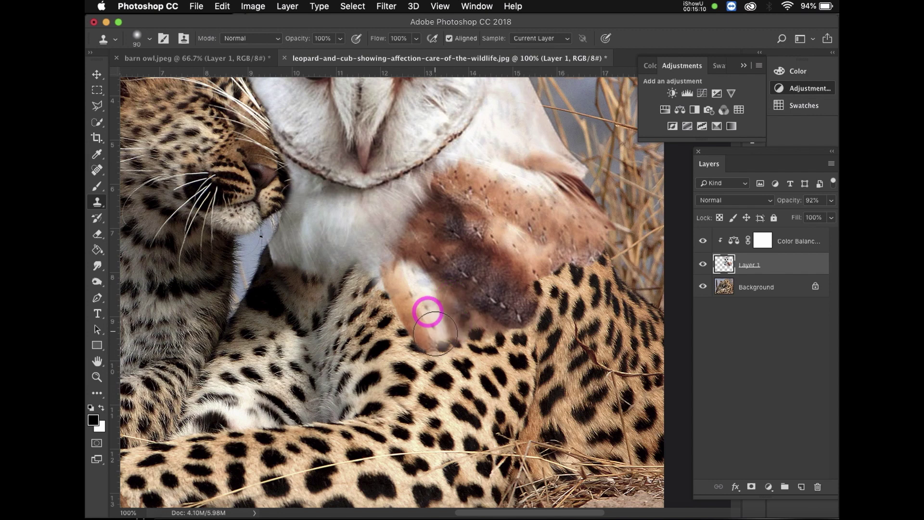
left_click_drag(436, 343, 453, 365)
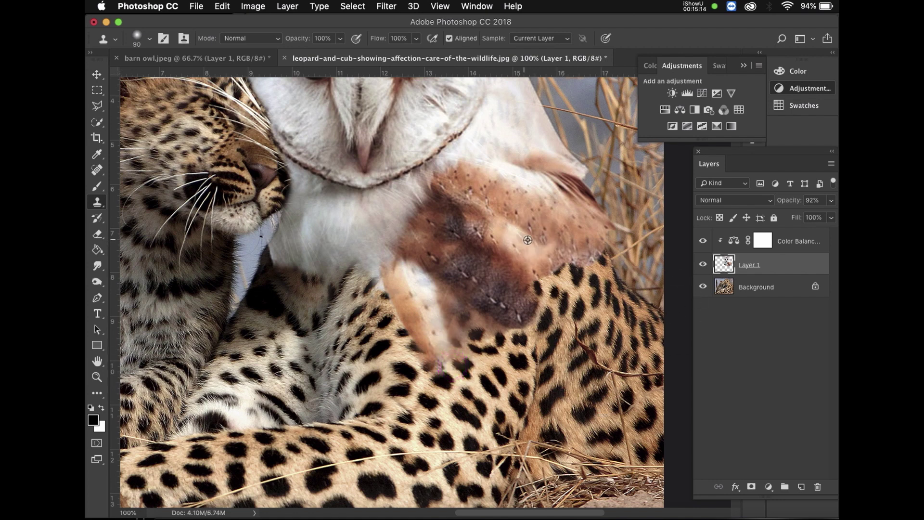
left_click_drag(531, 242, 552, 277)
left_click(557, 275)
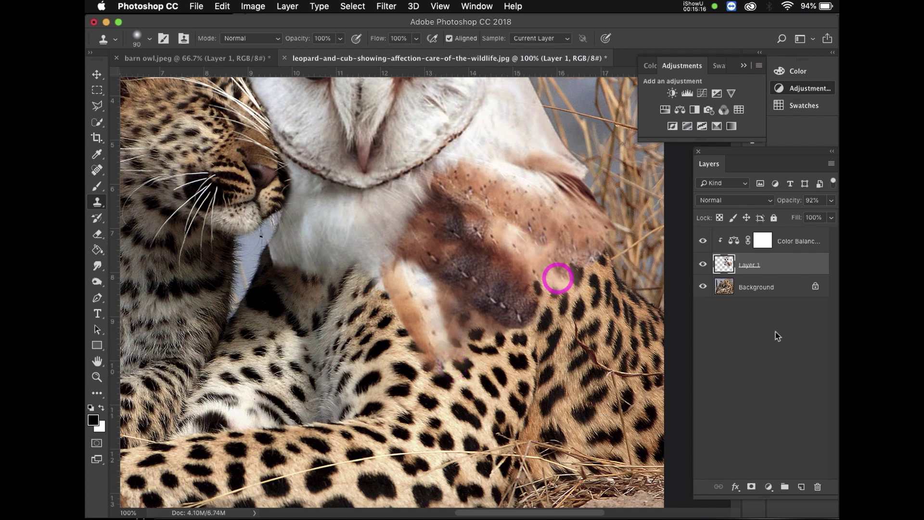
Compare the image with Layer 1 hidden and shown, leaving the owl layer on
left_click(704, 265)
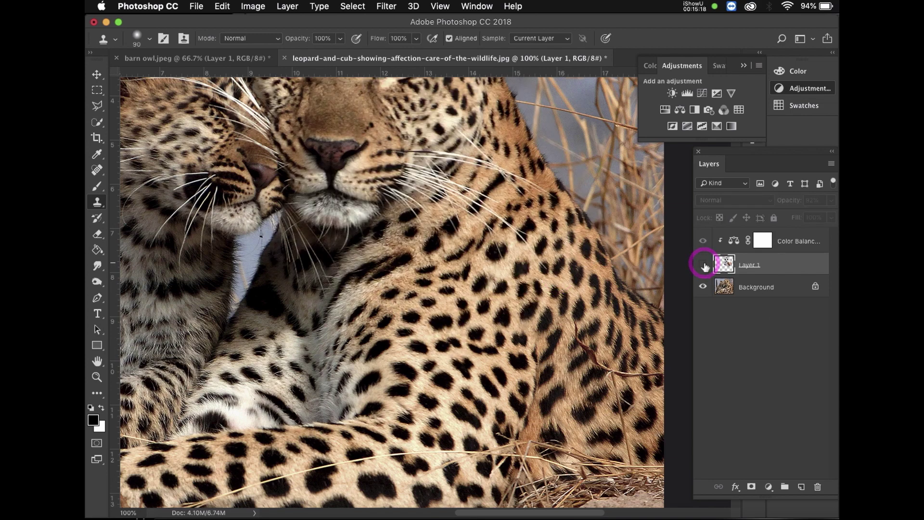
left_click(703, 265)
left_click(703, 265)
left_click(704, 265)
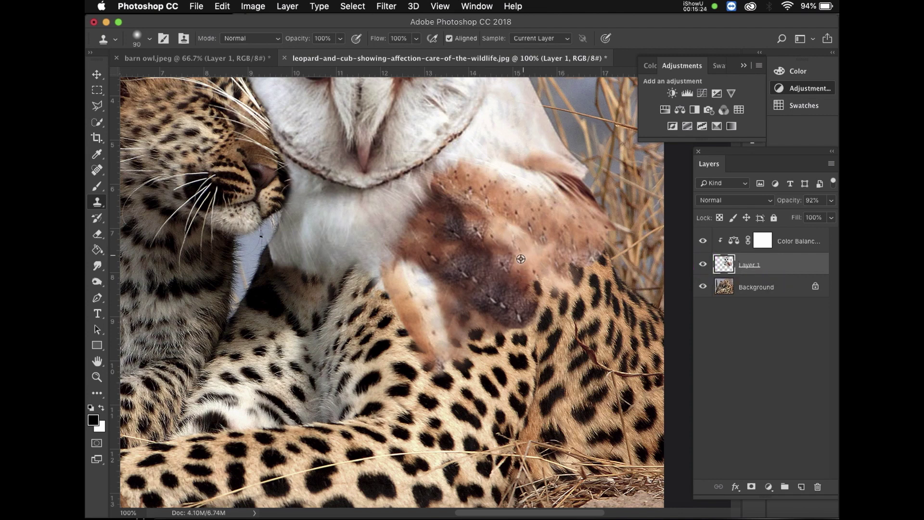
Clone more feathers on Layer 1 along the wing's lower edge, sampling the dark patch and the lighter feathers near the leopard's back
left_click(486, 294, "alt")
mouse_move(483, 295)
left_mouse_down()
mouse_move(479, 309)
mouse_move(499, 328)
left_mouse_up()
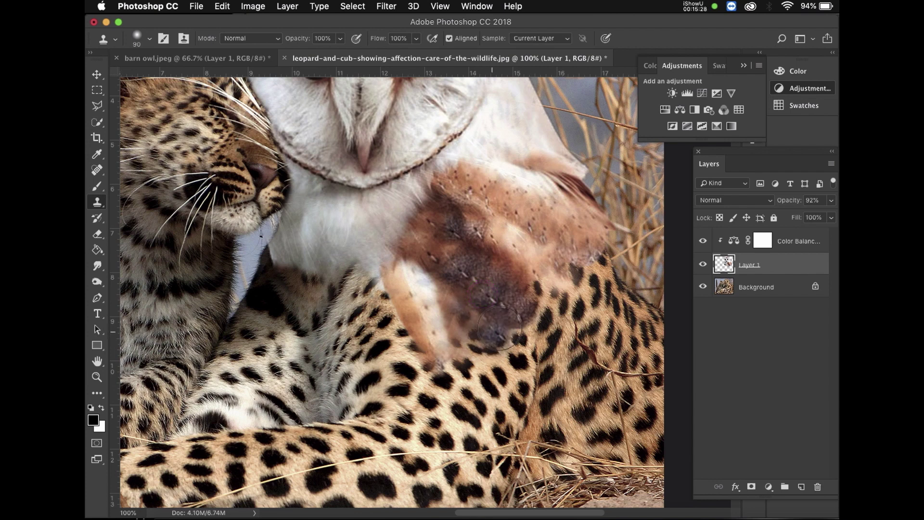
left_click(540, 247, "alt")
left_click(556, 266)
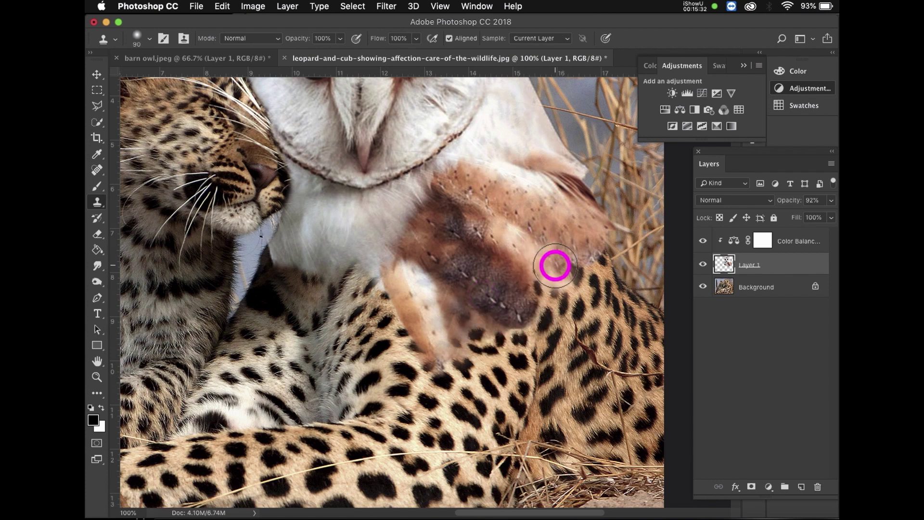
Clone feathers onto the Background layer over the leopard's upper back, and inspect that patch with Layer 1 hidden and shown
left_click(747, 289)
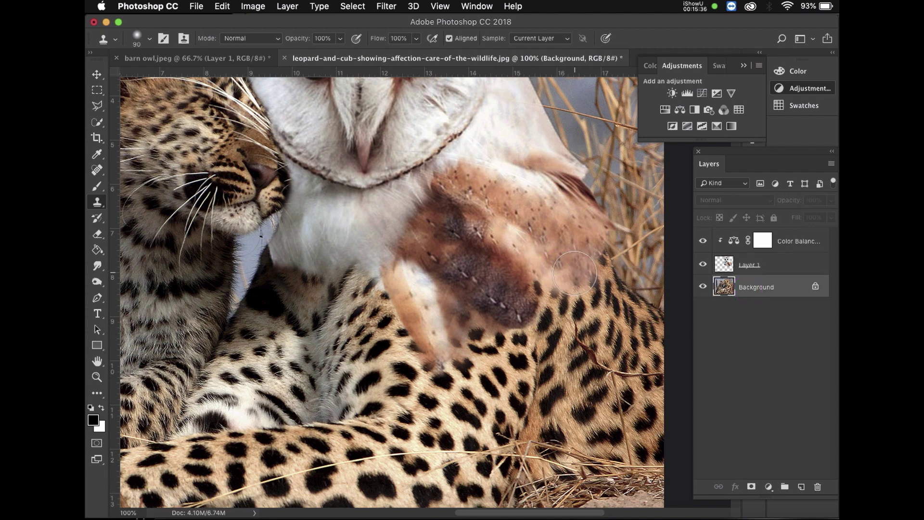
mouse_move(572, 270)
left_mouse_down()
mouse_move(575, 306)
mouse_move(588, 254)
mouse_move(578, 275)
mouse_move(564, 265)
left_mouse_up()
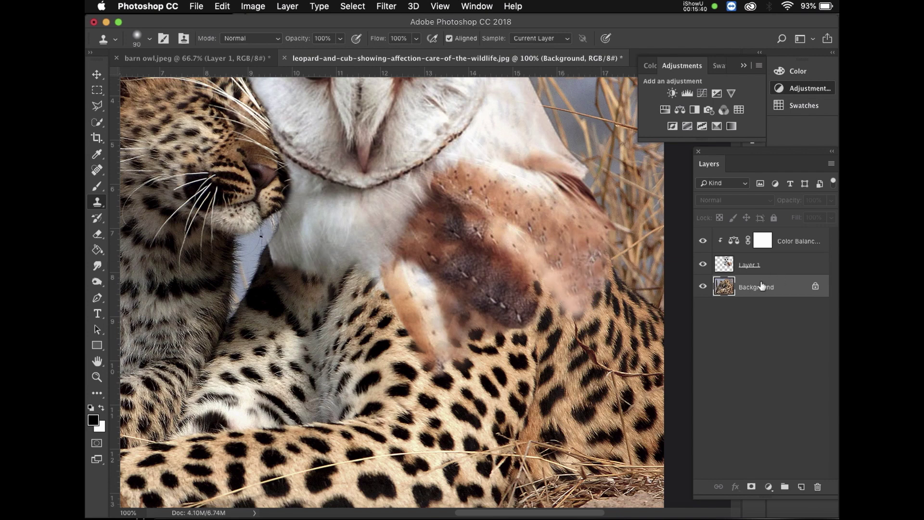
left_click(702, 265)
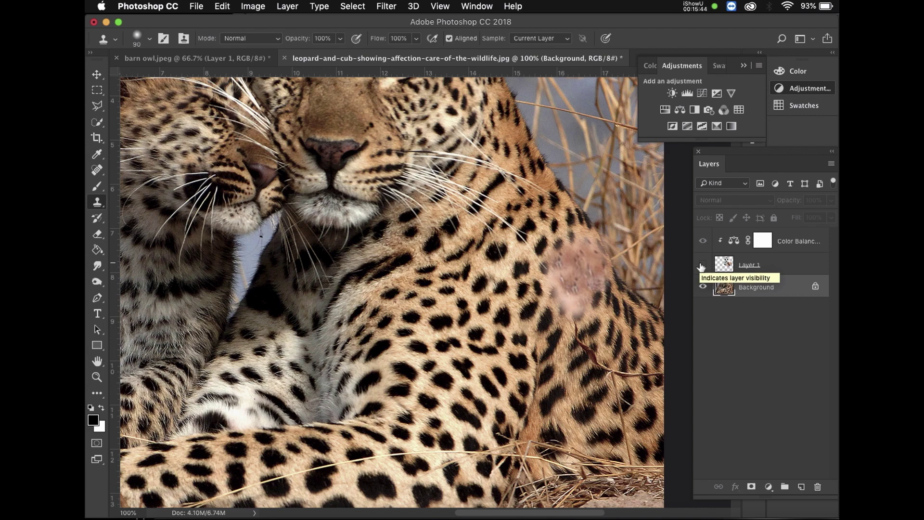
left_click(702, 265)
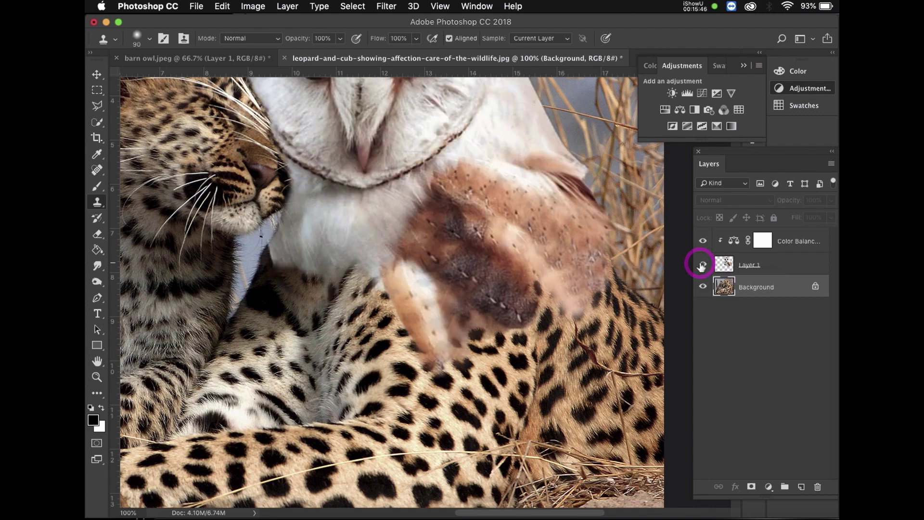
scroll(639, 196, "up", 3)
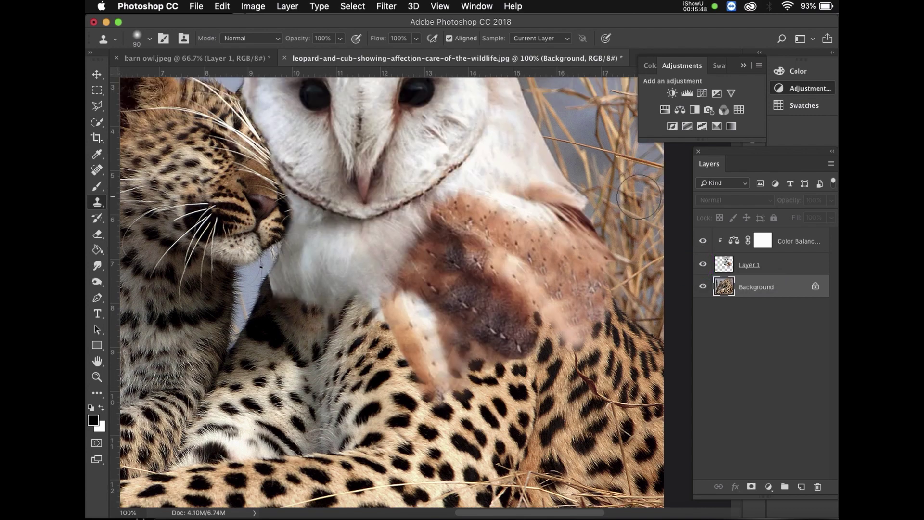
Erase Layer 1's owl feathers around the base of the neck with an 89 px, 18% hardness Eraser
scroll(639, 197, "up", 1)
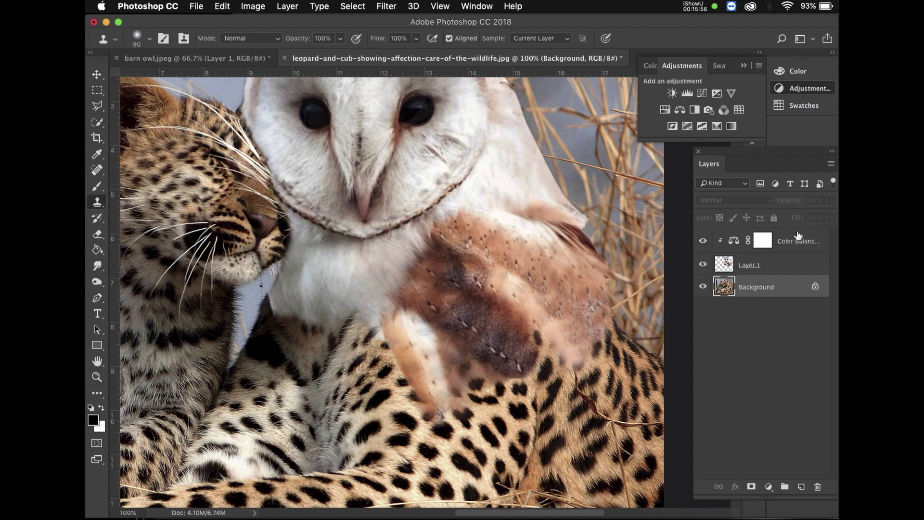
left_click(765, 269)
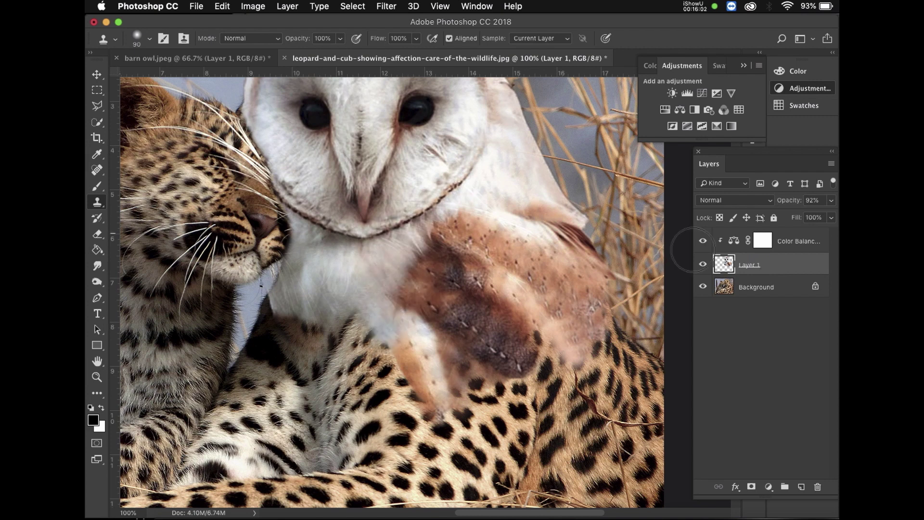
left_click(97, 234)
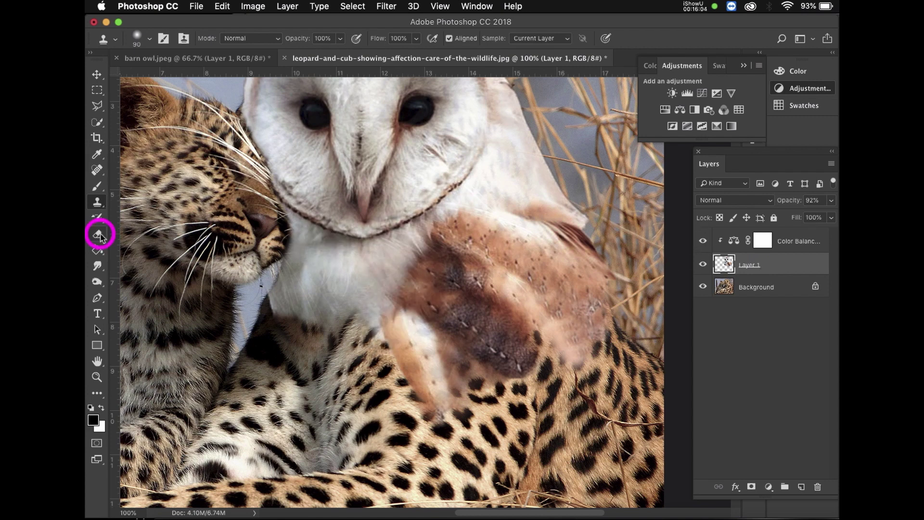
left_click(152, 39)
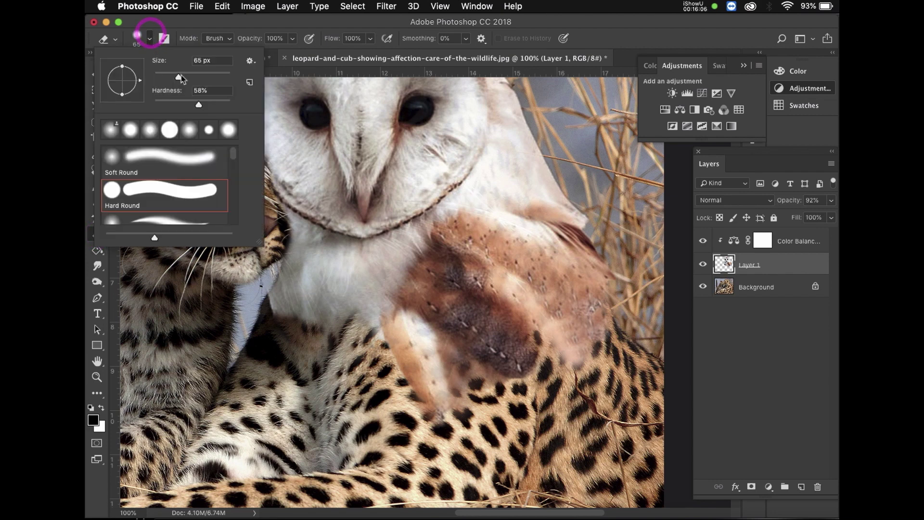
mouse_move(198, 106)
left_mouse_down()
mouse_move(169, 106)
mouse_move(188, 77)
left_mouse_up()
left_click(299, 342)
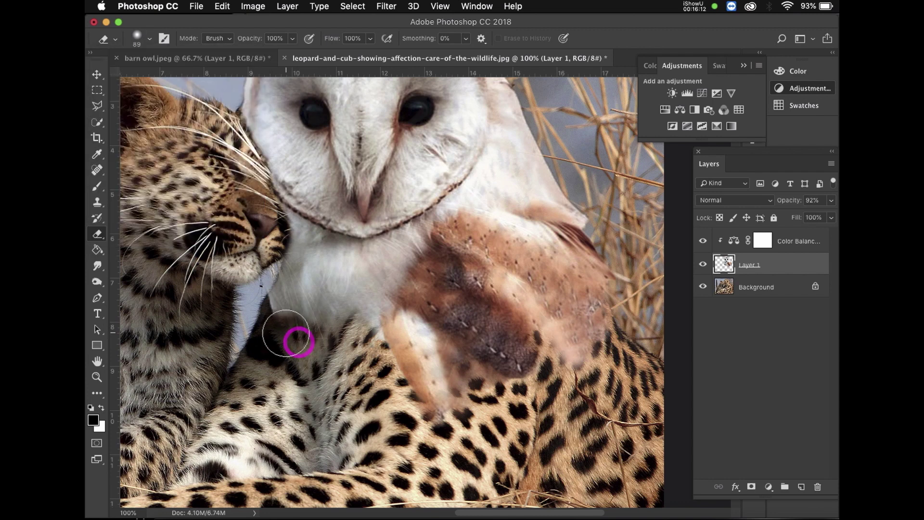
left_click(286, 332)
left_click(262, 325)
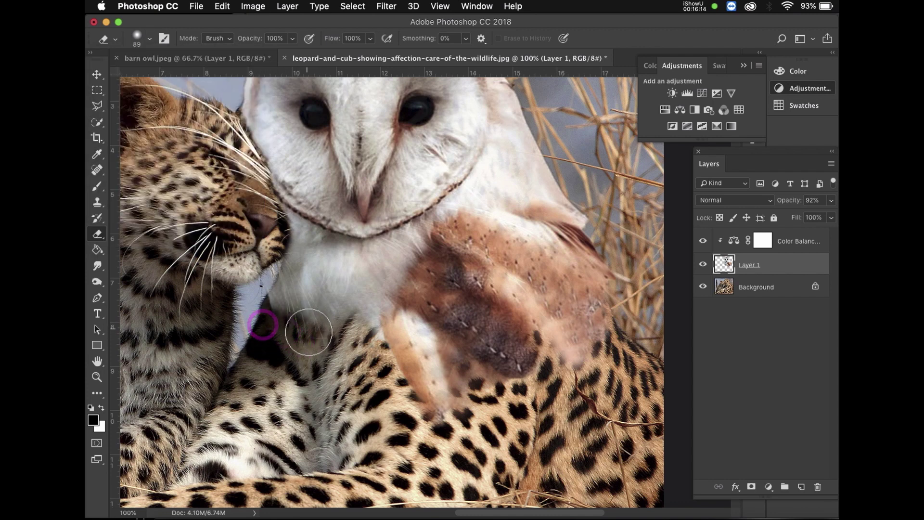
Set the Eraser to 182 px with lower hardness and erase the owl's lower chest edge to reveal the leopard's neck fur
left_click(150, 38)
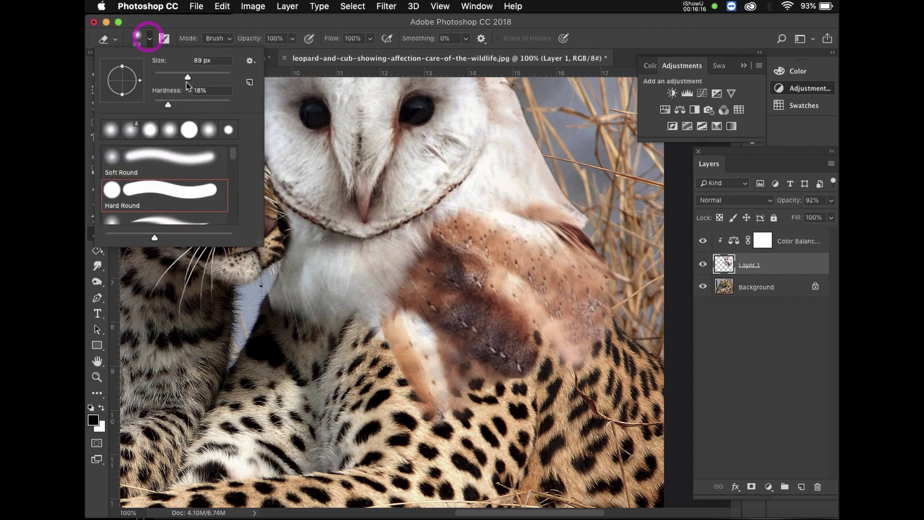
left_click_drag(187, 78, 209, 78)
left_click_drag(167, 107, 143, 108)
left_click(294, 346)
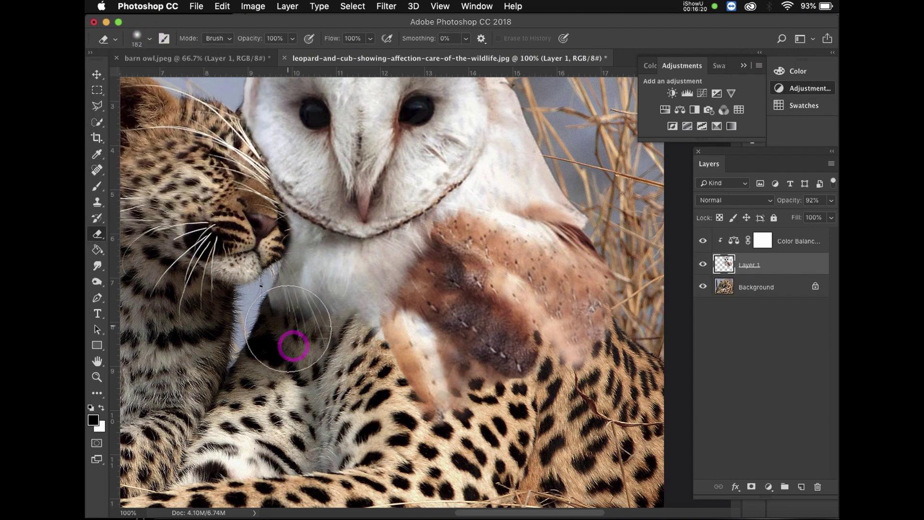
left_click(259, 327)
left_click(340, 358)
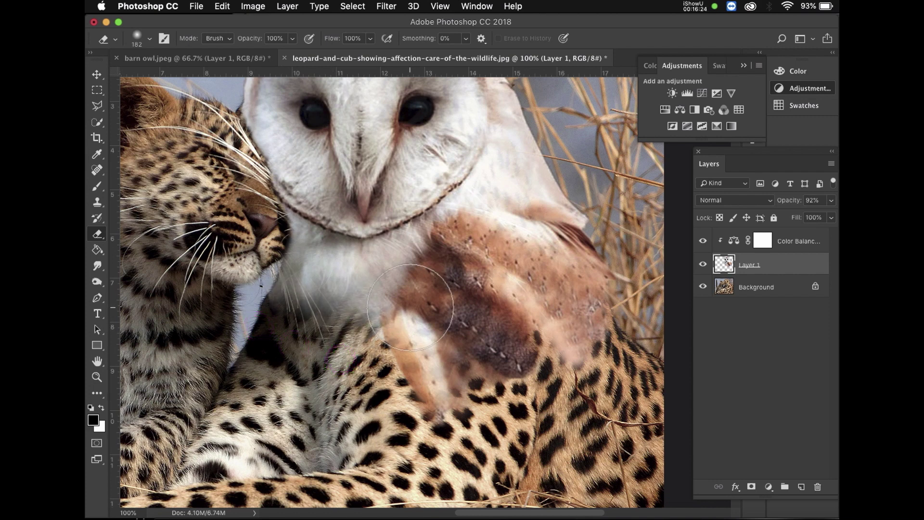
Erase more of the owl's chest between the cub's chin and the pale wing tip to bring back whiskers and spots
left_click(293, 322)
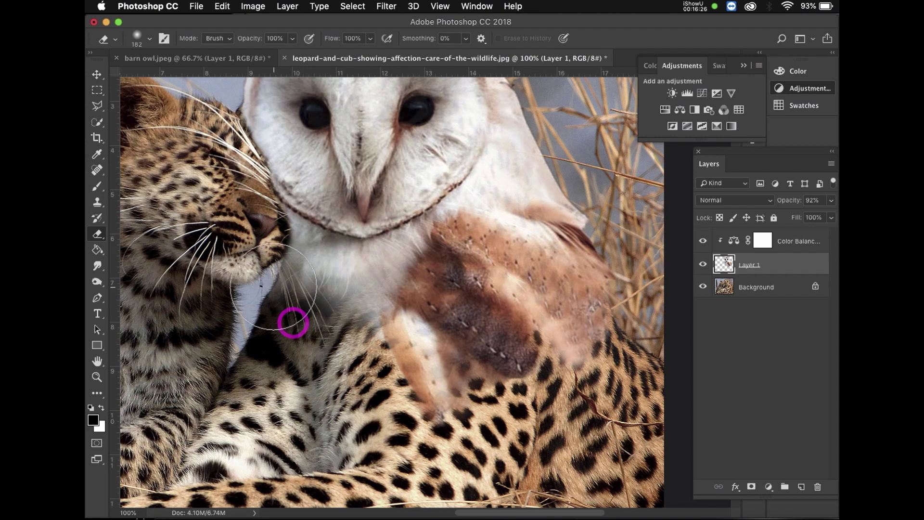
left_click(267, 287)
left_click(314, 331)
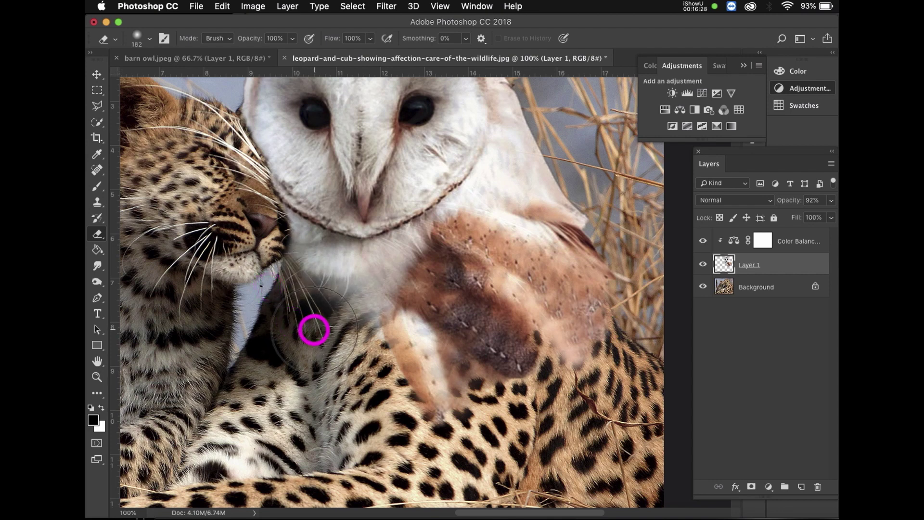
left_click(348, 335)
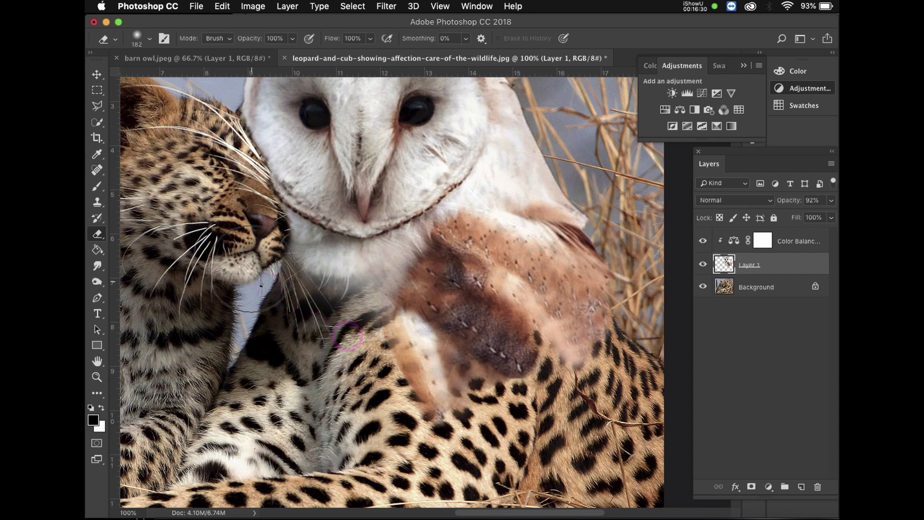
left_click(250, 270)
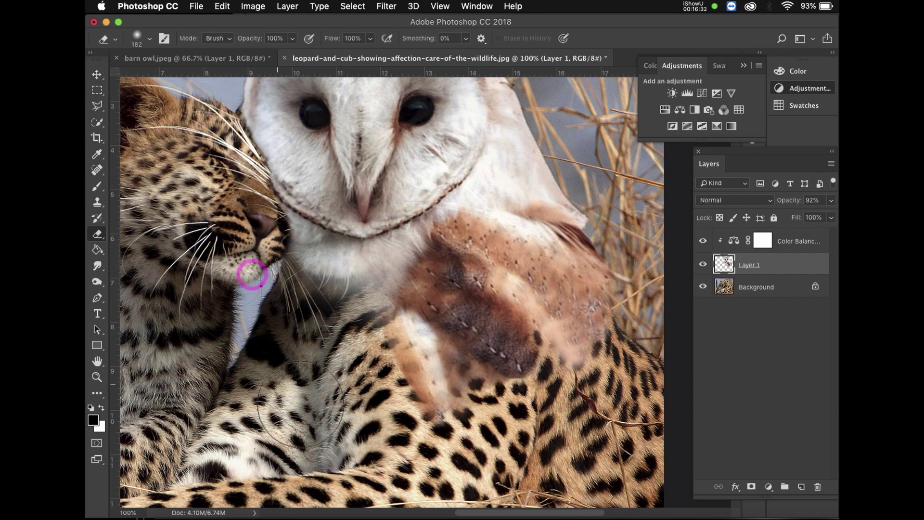
left_click(404, 402)
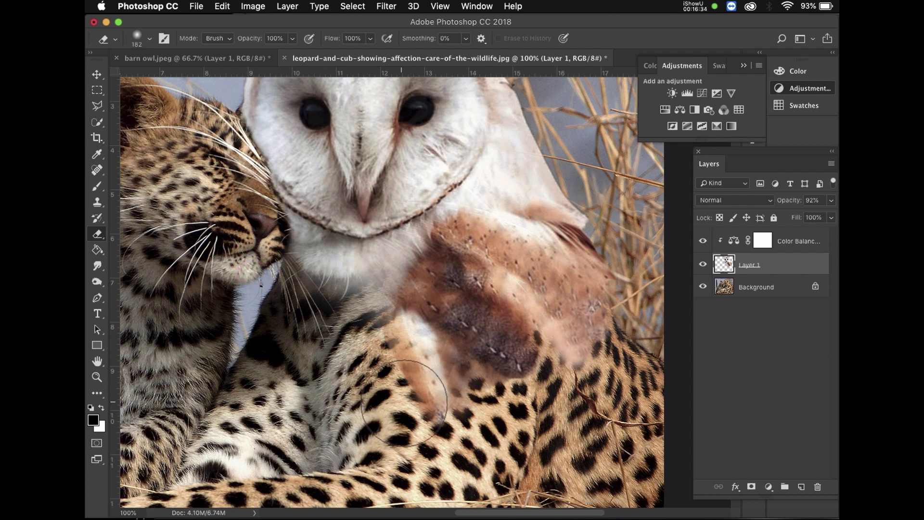
Open the Liquify filter on Layer 1 and raise the backdrop opacity so the leopards show more clearly
left_click(387, 7)
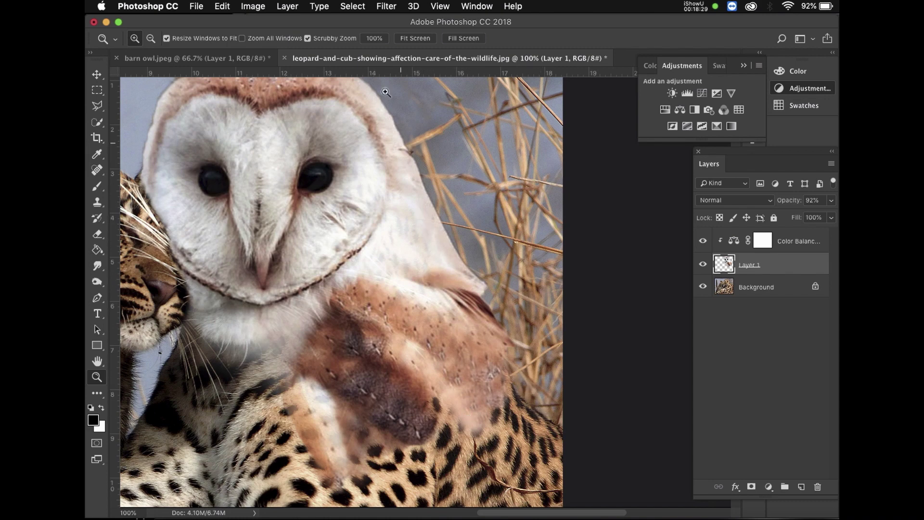
left_click(386, 7)
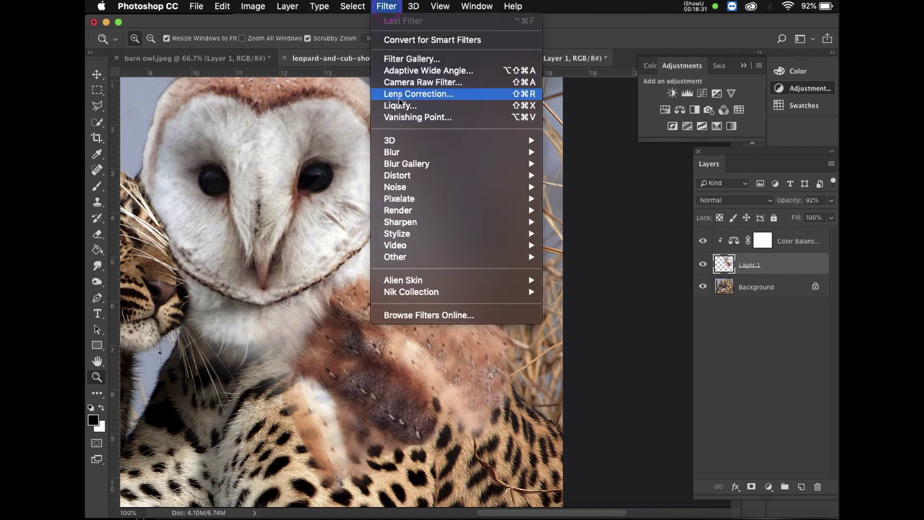
left_click(401, 106)
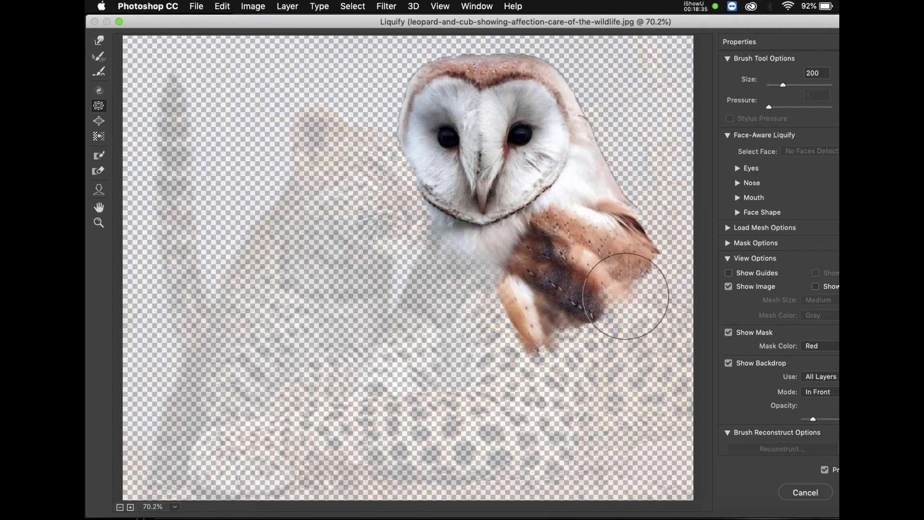
left_click_drag(813, 420, 837, 422)
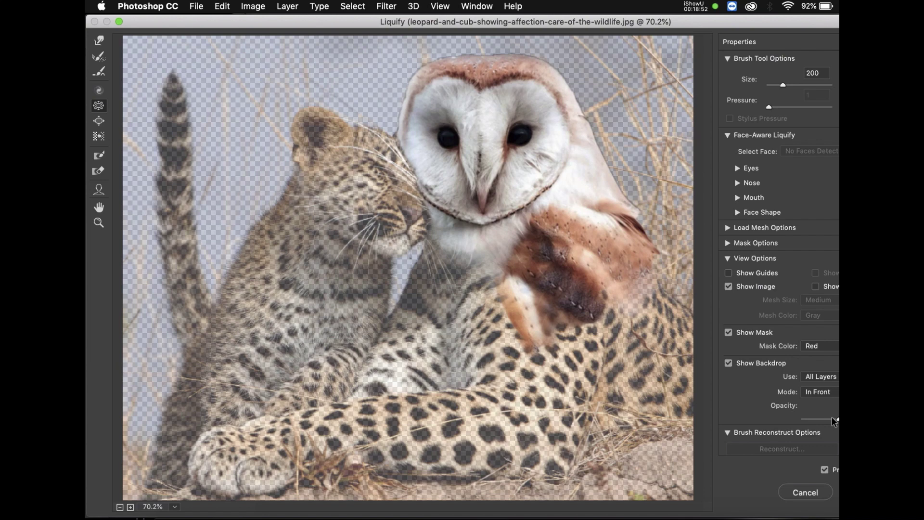
Try the Pucker tool on the owl's beak and the Bloat tool on the eye farther from the cub, undoing each
left_click(100, 108)
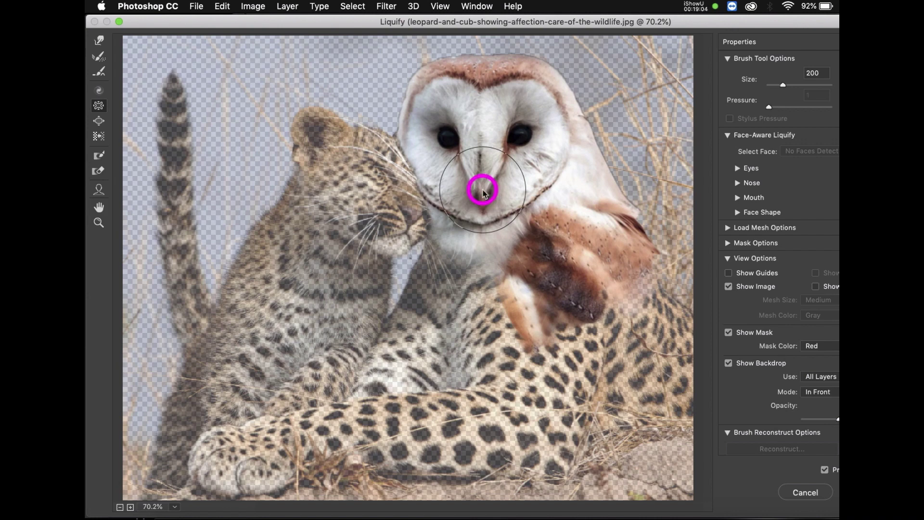
left_click_drag(483, 192, 483, 193)
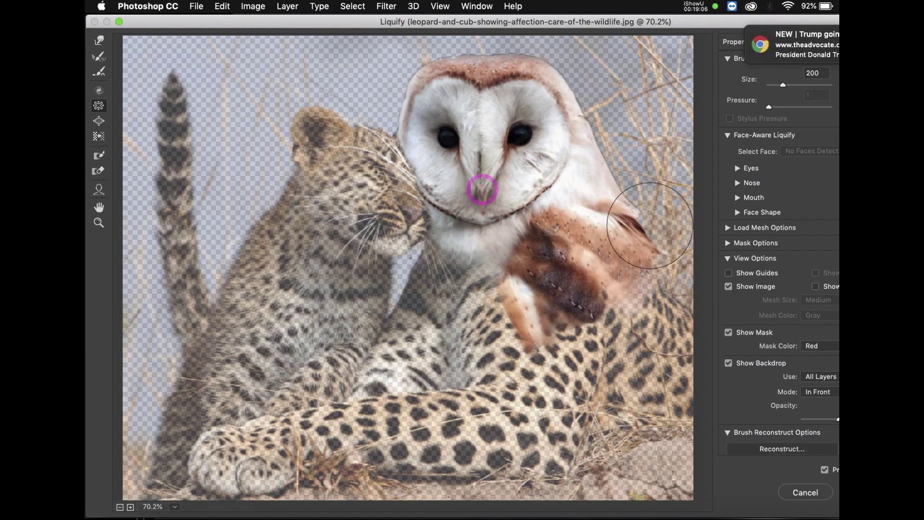
key("super+z")
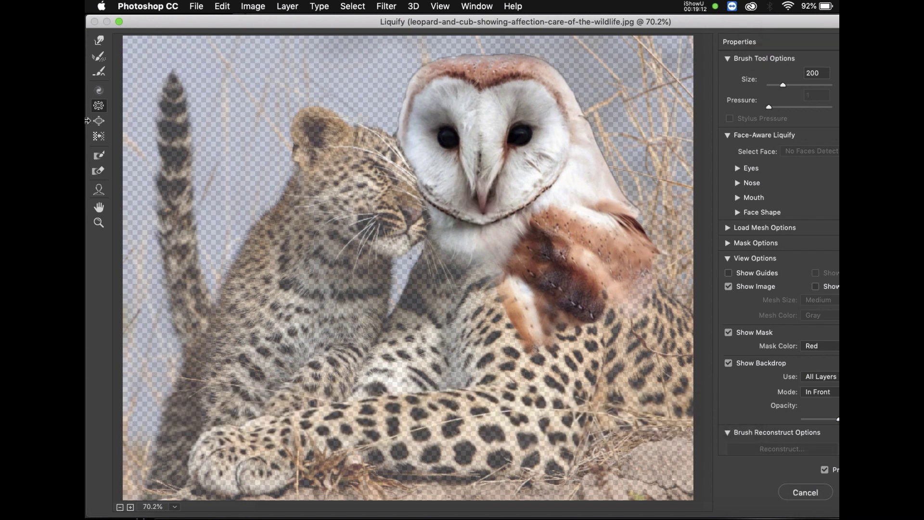
left_click(96, 122)
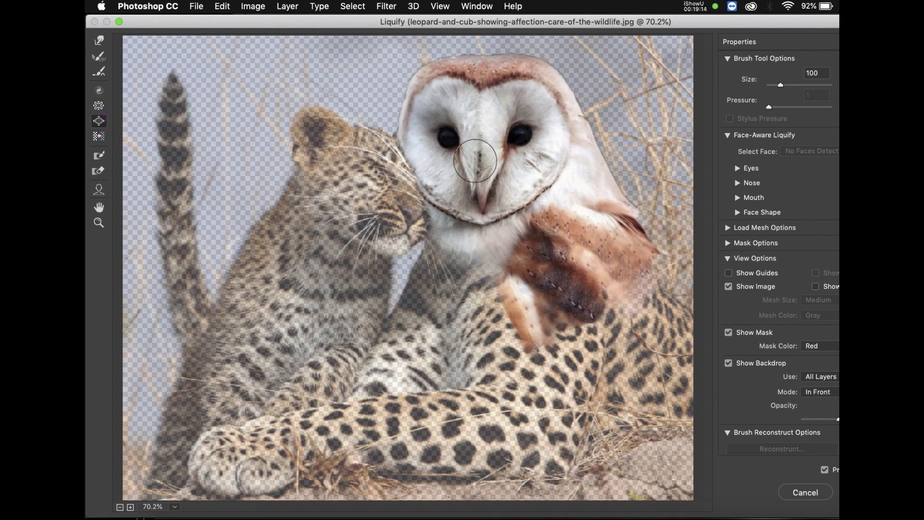
left_click_drag(520, 136, 520, 136)
key("super+z")
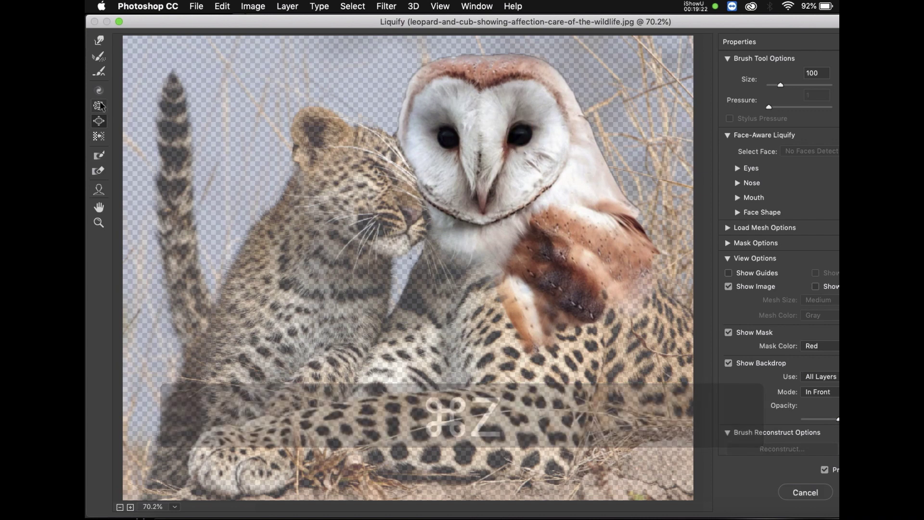
Reshape the owl's back and outer wing edge with the Forward Warp tool, enlarging the brush to 200, and apply Liquify
left_click(98, 39)
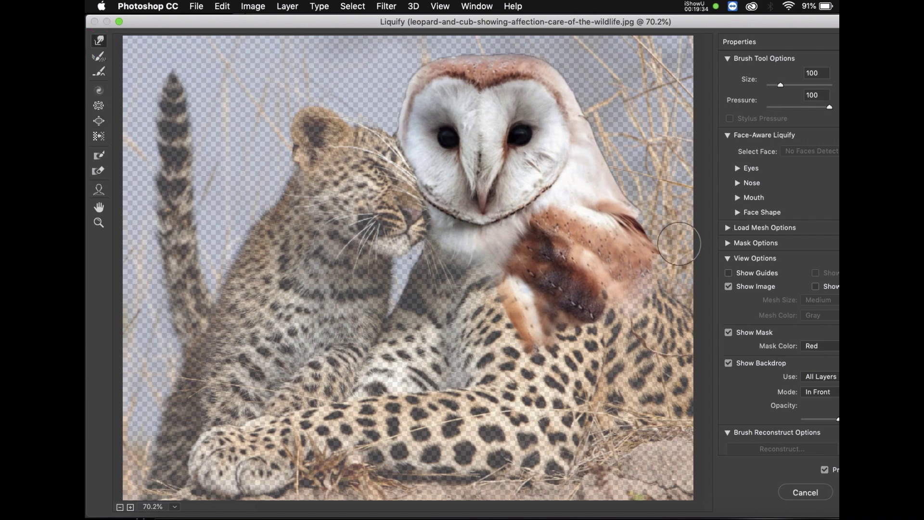
key("bracketright")
key("bracketright")
key("bracketright")
key("bracketright")
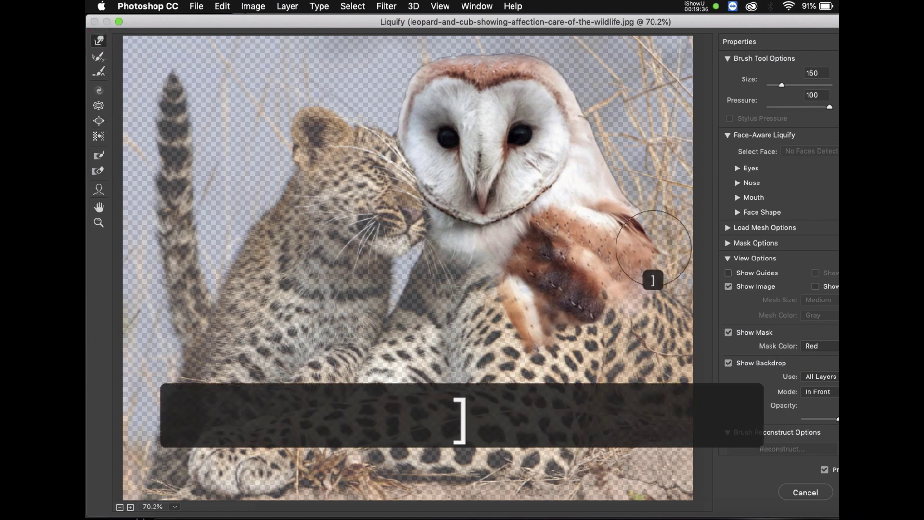
left_click(650, 247)
left_click_drag(649, 247, 644, 261)
left_click_drag(629, 214, 619, 215)
left_click_drag(611, 182, 602, 171)
left_click_drag(648, 261, 650, 282)
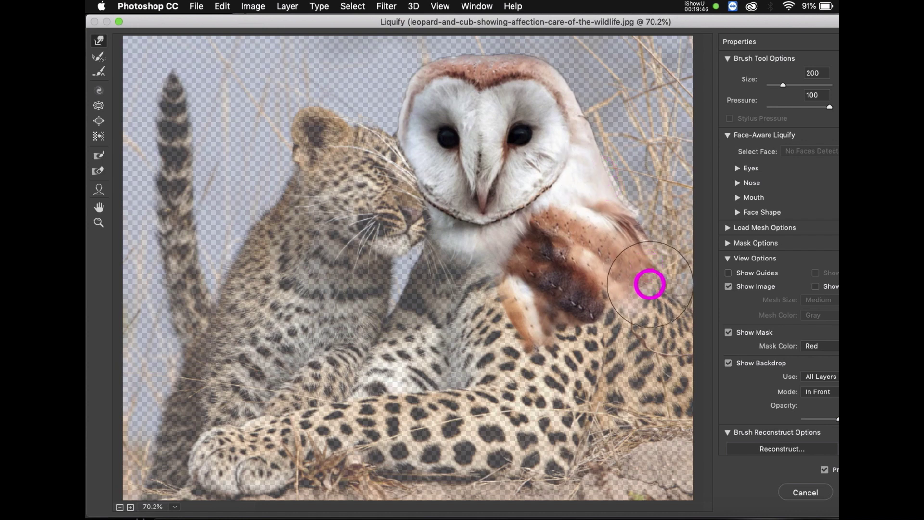
left_click_drag(612, 225, 608, 149)
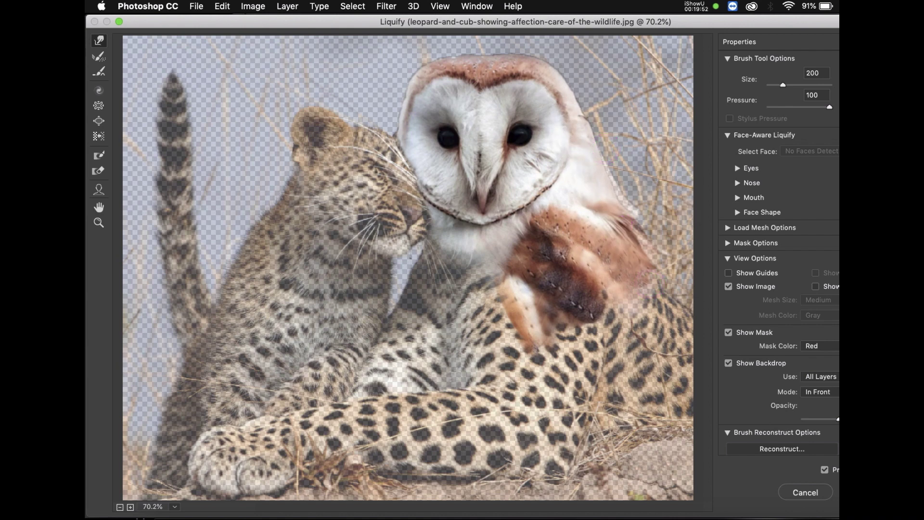
key("Return")
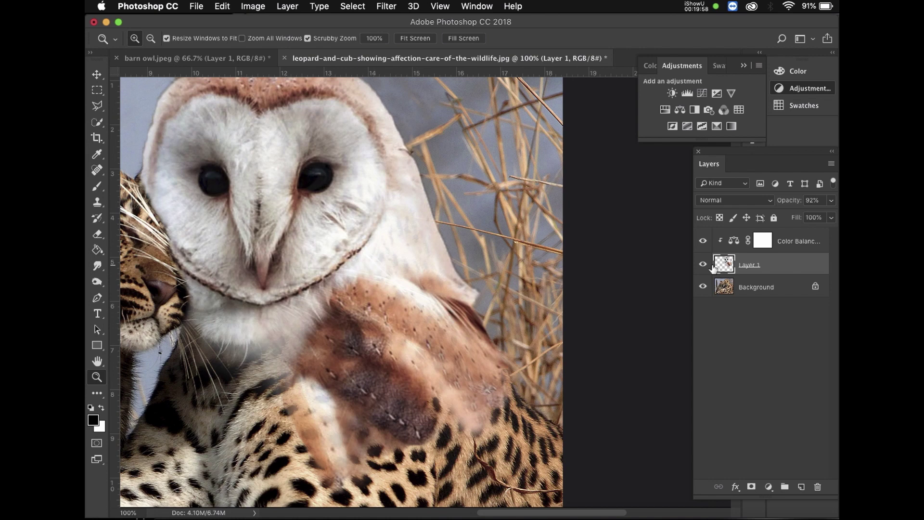
Compare the owl's wing and back before and after the Liquify edit by undoing and redoing it
left_click(615, 325)
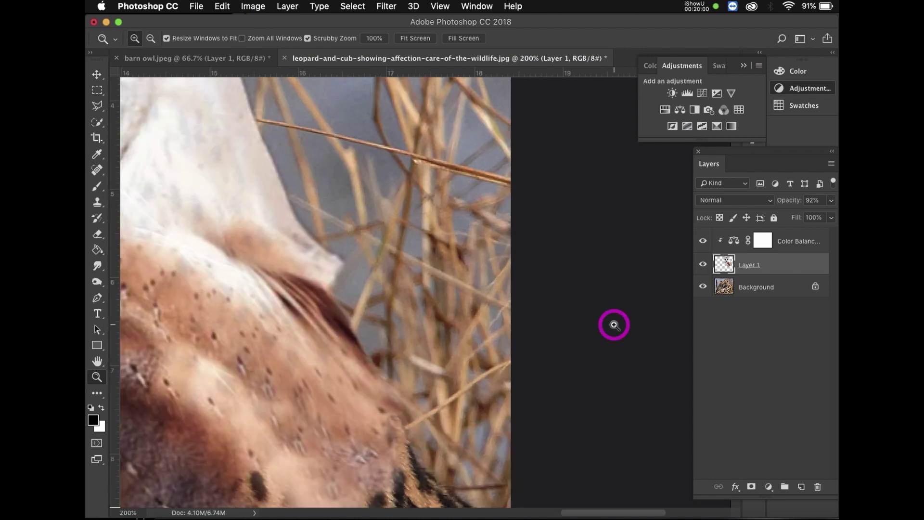
left_click(151, 38)
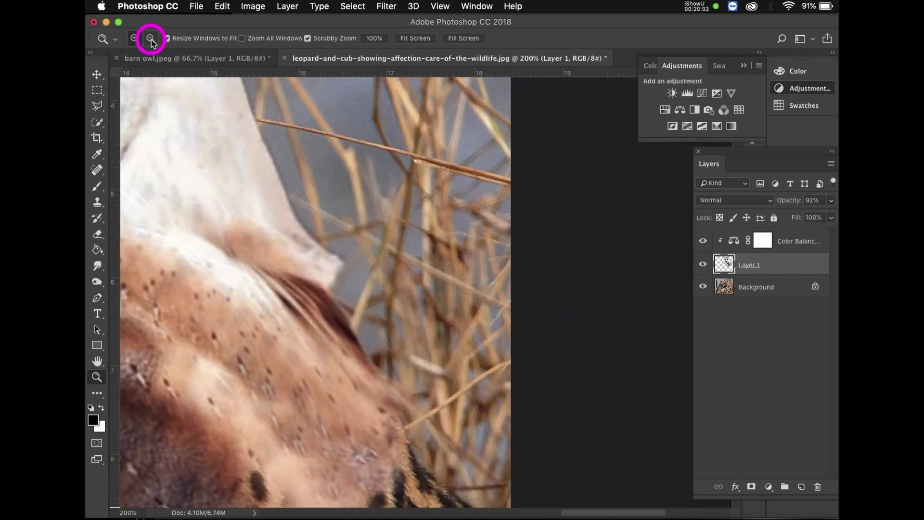
left_click(334, 368)
scroll(360, 367, "left", 3)
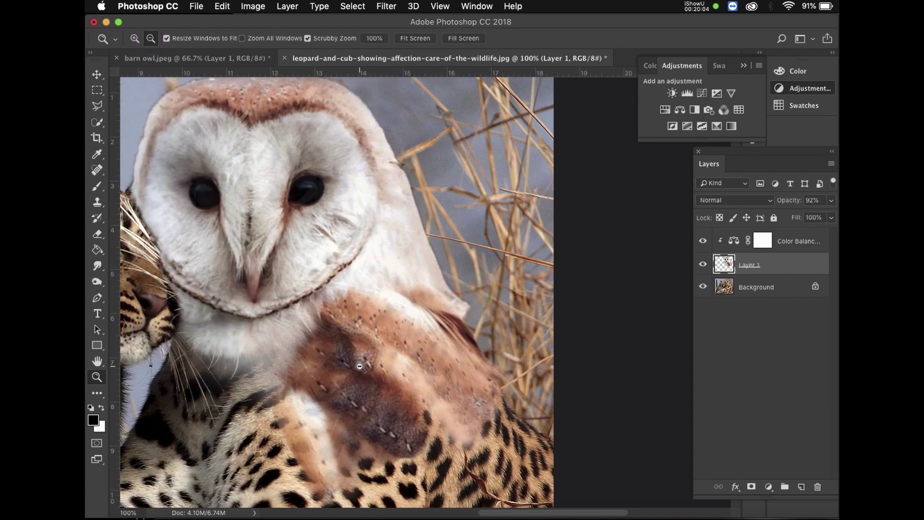
key("super+z")
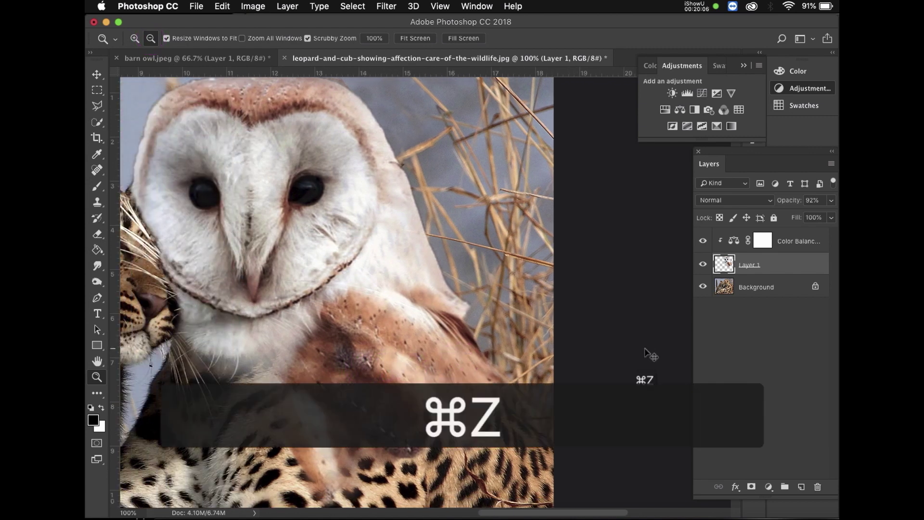
key("super+z")
key("super+z")
key("super+z")
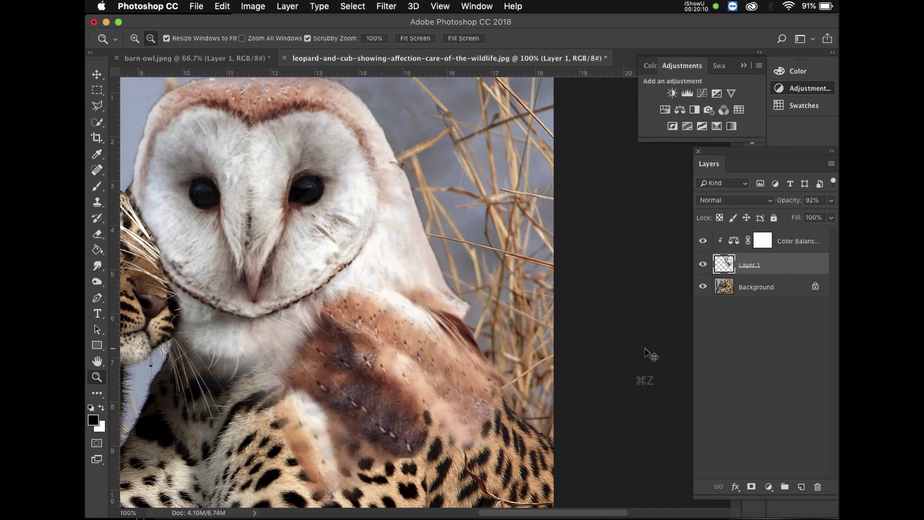
scroll(449, 323, "left", 10)
scroll(449, 323, "down", 2)
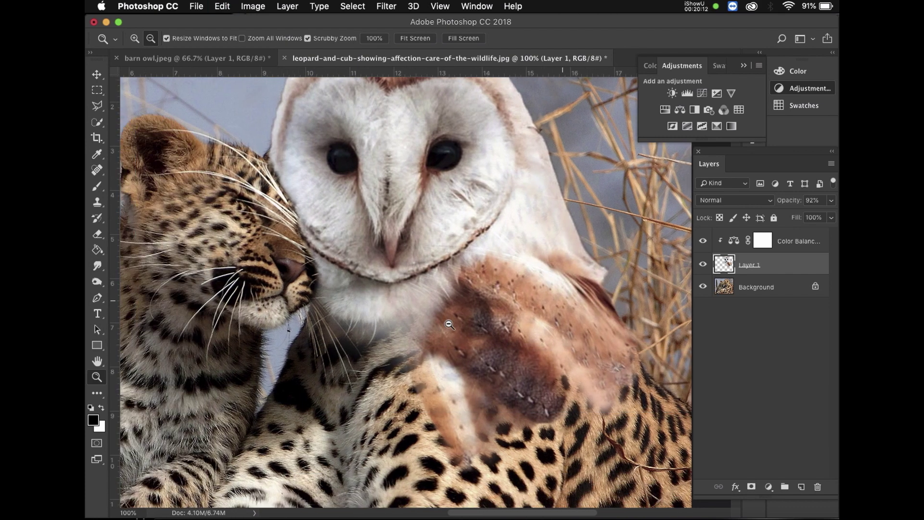
left_click(96, 377)
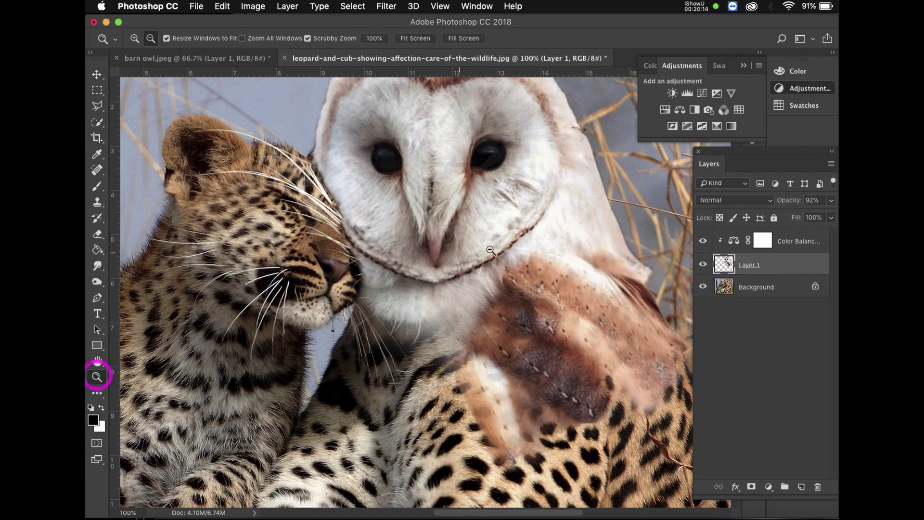
left_click(491, 250)
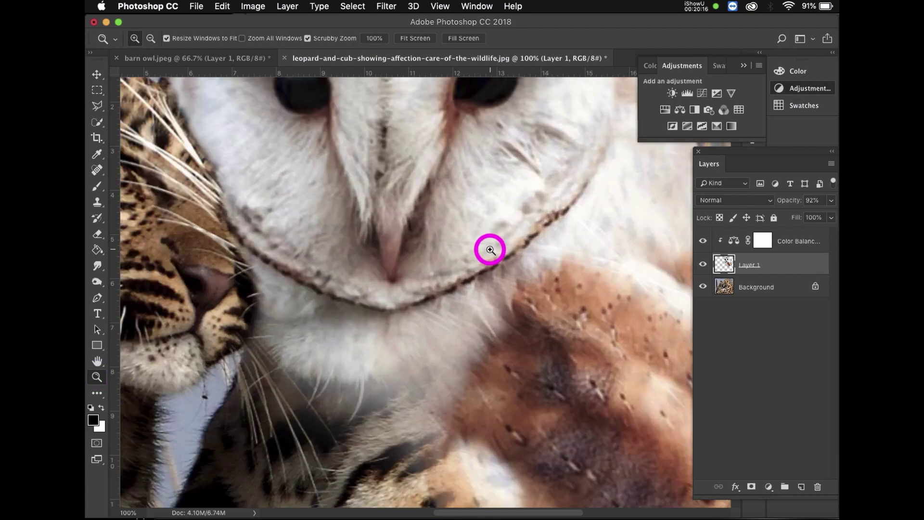
left_click(490, 250)
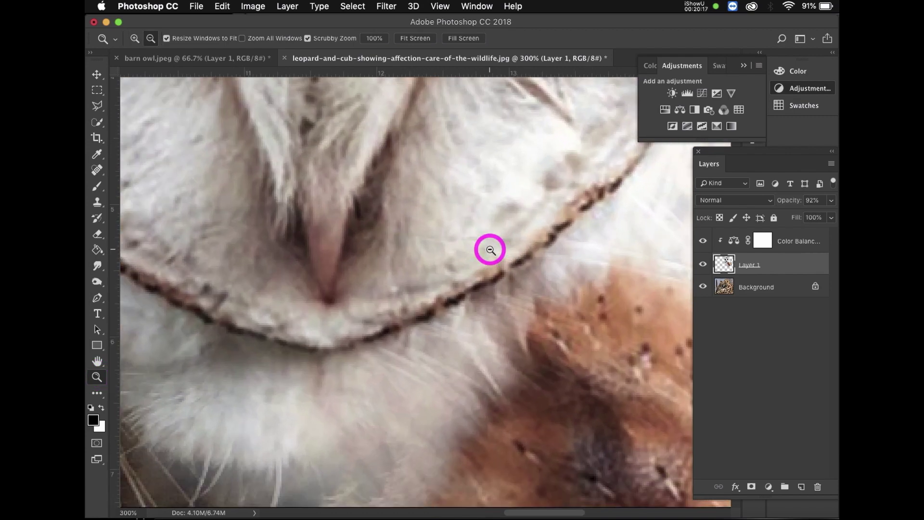
left_click(438, 233, "alt")
left_click(438, 233, "alt")
left_click(439, 234, "alt")
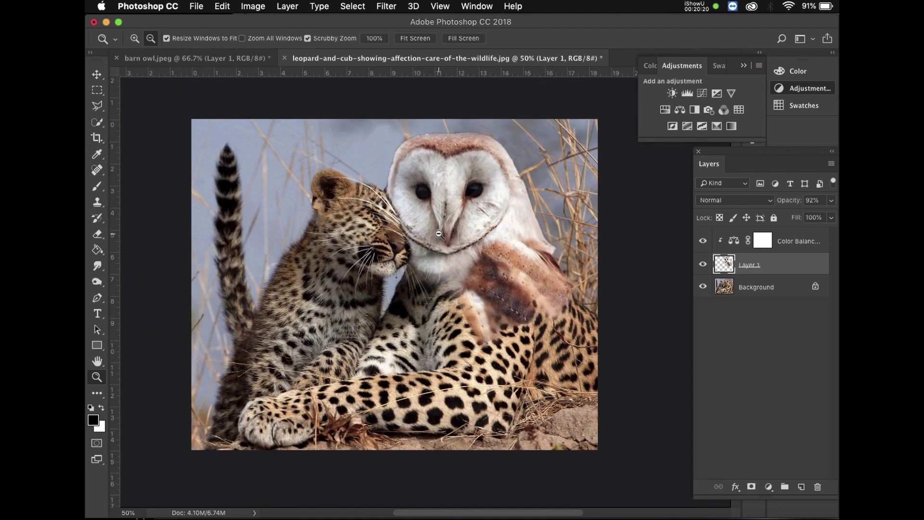
Select the Background layer and set up the Clone Stamp with a 9-pixel brush for retouching the cub's face
left_click(135, 39)
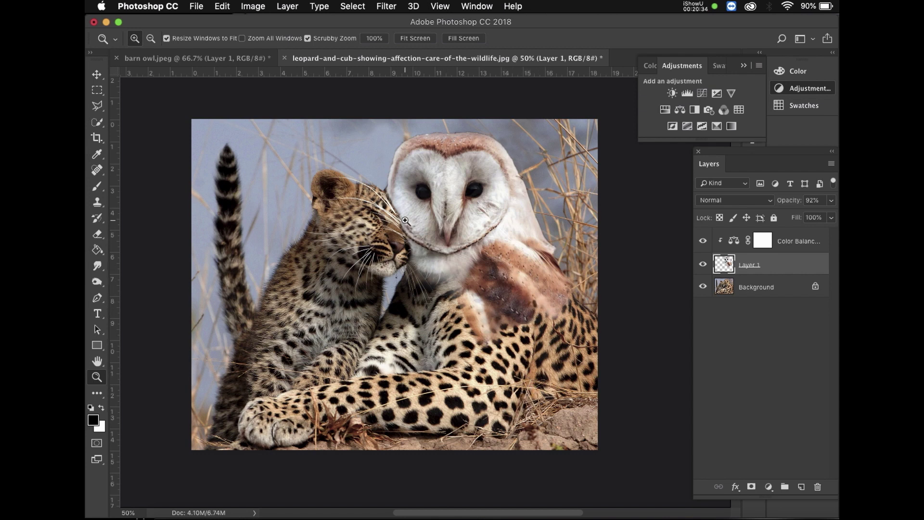
left_click(405, 257)
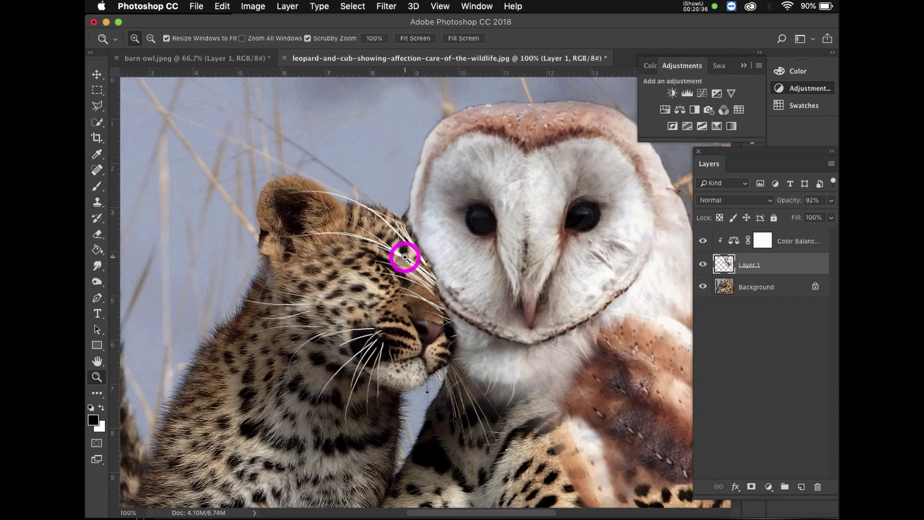
left_click(405, 257)
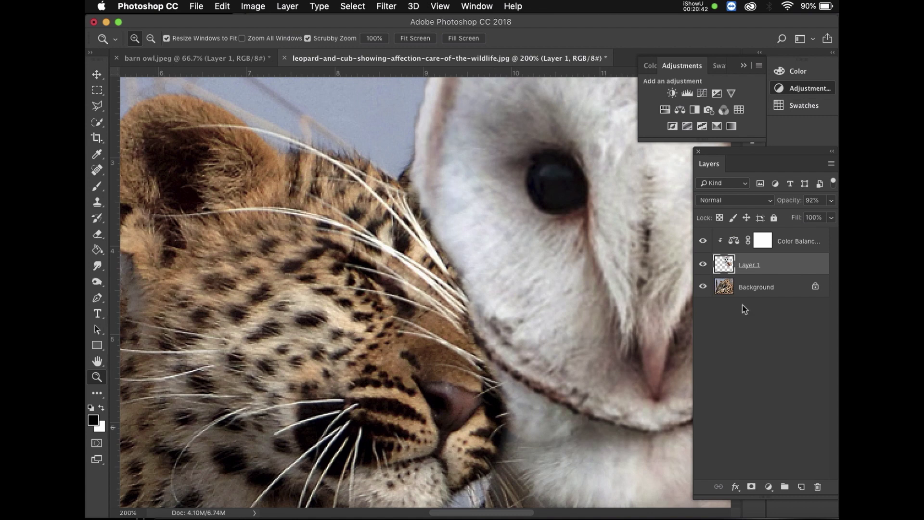
left_click(766, 288)
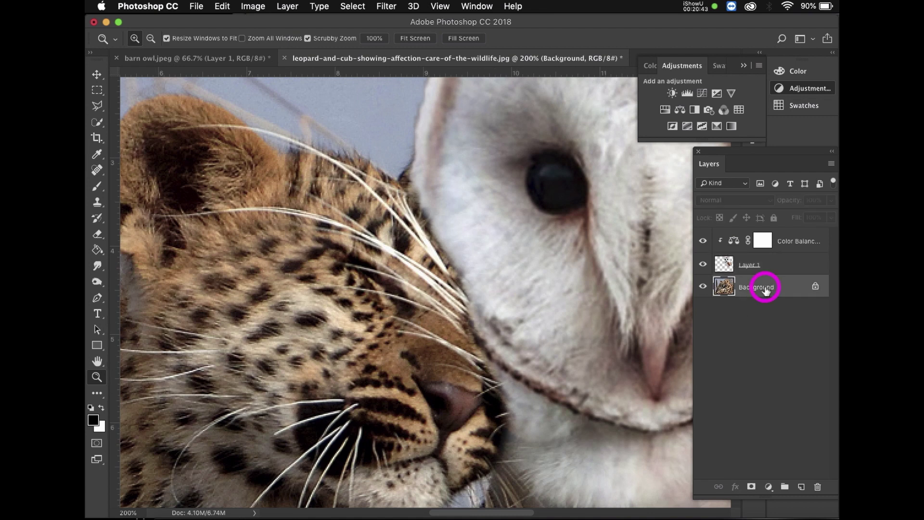
left_click(97, 205)
key("bracketleft")
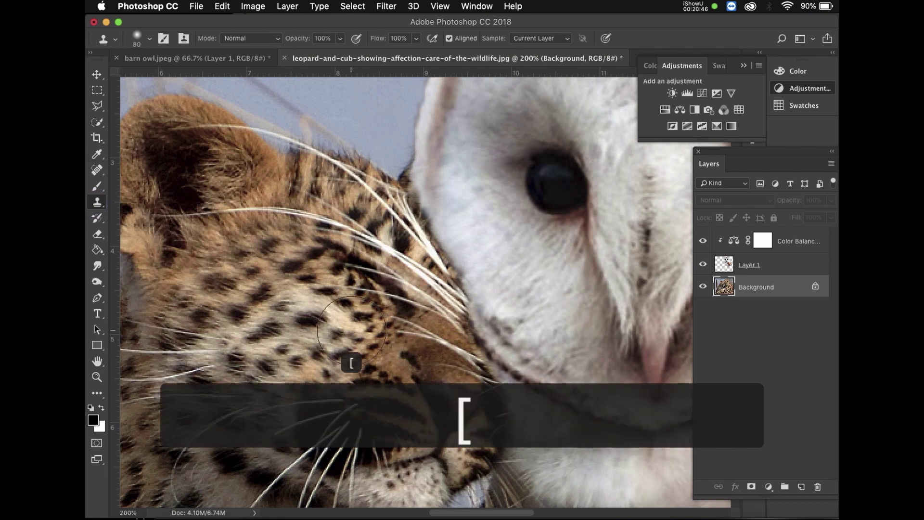
key("bracketleft")
key("bracketleft")
key("bracketleft")
key("bracketleft")
key("bracketleft")
key("bracketleft")
key("bracketleft")
key("bracketleft")
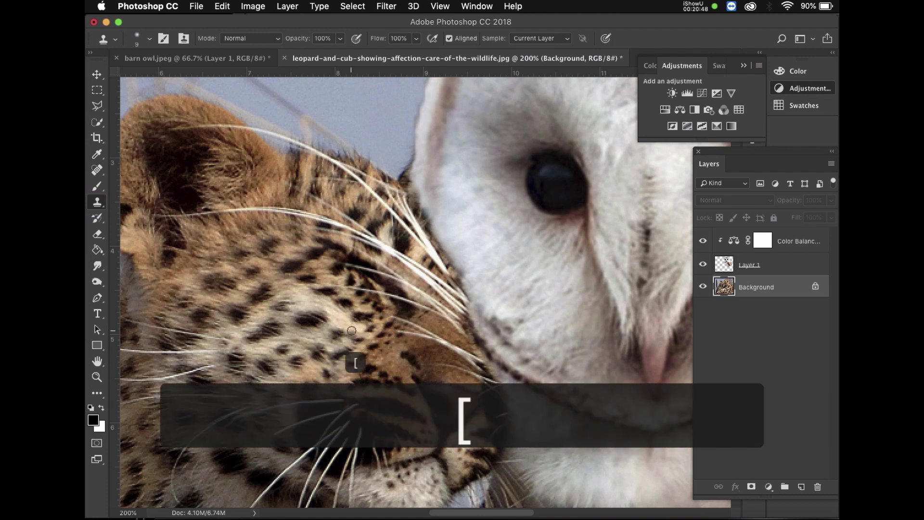
Clone clean fur over the long white whisker crossing the bridge of the cub's nose
left_click(451, 358, "alt")
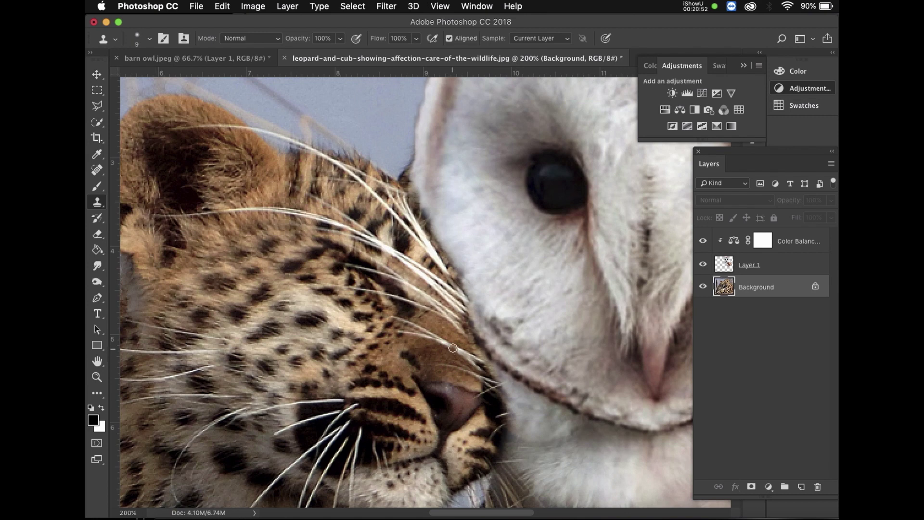
mouse_move(452, 348)
left_mouse_down()
mouse_move(428, 333)
mouse_move(441, 349)
mouse_move(433, 349)
mouse_move(416, 335)
mouse_move(437, 331)
mouse_move(416, 327)
mouse_move(419, 315)
mouse_move(394, 317)
left_mouse_up()
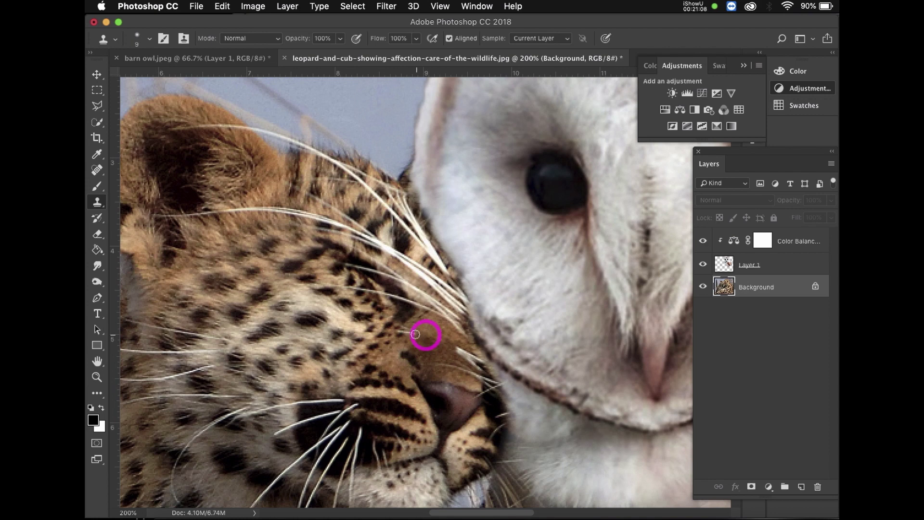
mouse_move(415, 334)
left_mouse_down()
mouse_move(397, 331)
mouse_move(396, 340)
mouse_move(404, 332)
left_mouse_up()
Try to clone over the leftover whisker stub between the cub's nose and the owl's face, and undo the last dab
left_click(452, 332)
left_click(457, 351)
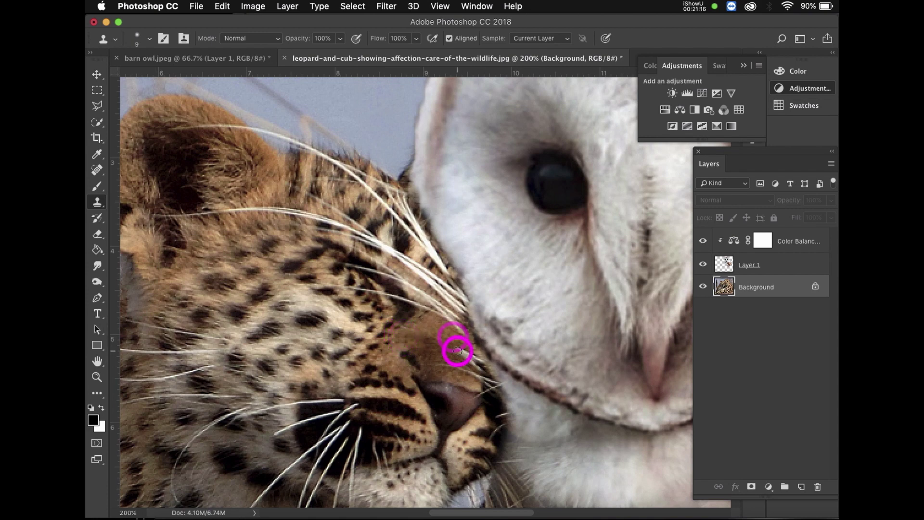
left_click(463, 355)
key("super+z")
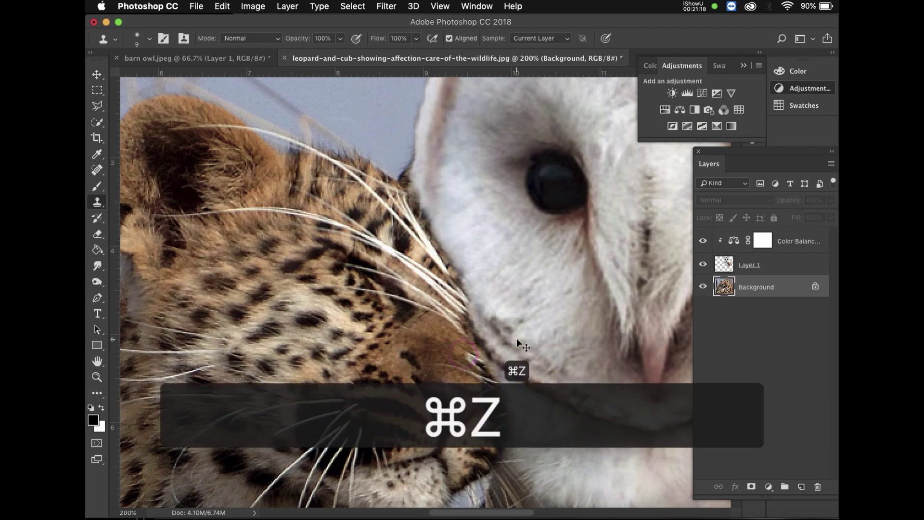
Resample nearby fur and clone out the remaining whisker pieces just above the cub's nose, undoing the last stroke
left_click(446, 357)
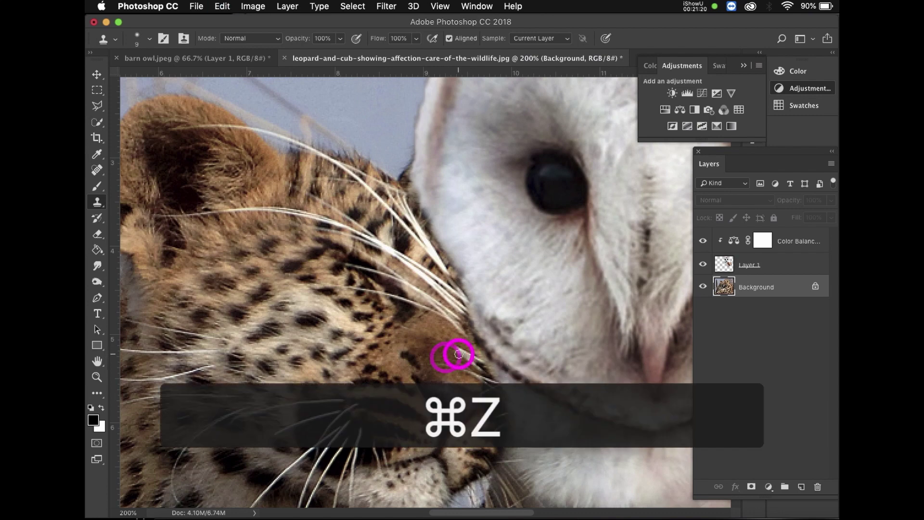
left_click(455, 347)
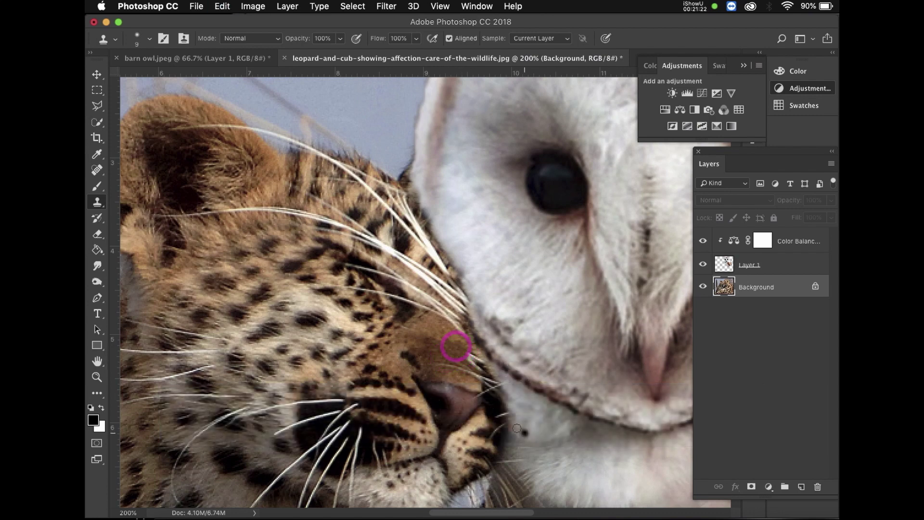
left_click(458, 358)
mouse_move(474, 362)
left_mouse_down()
mouse_move(470, 355)
mouse_move(477, 369)
left_mouse_up()
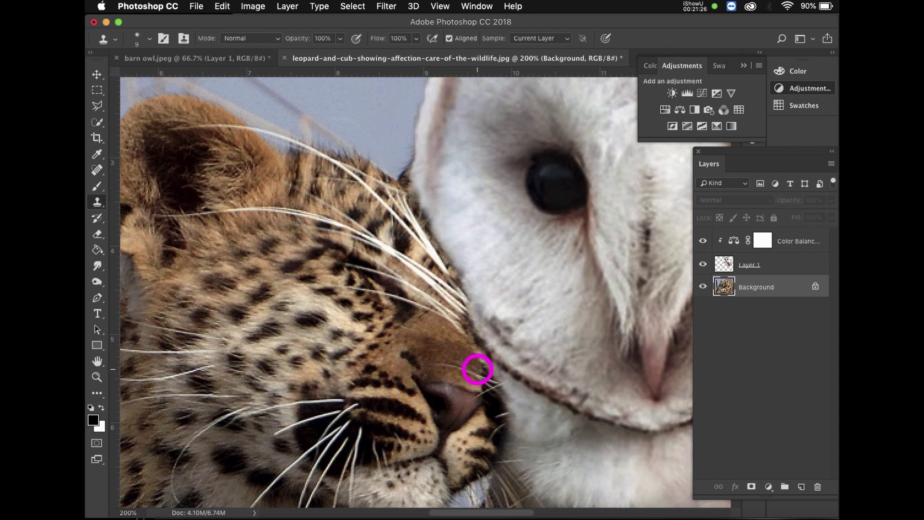
key("super+z")
left_click(97, 377)
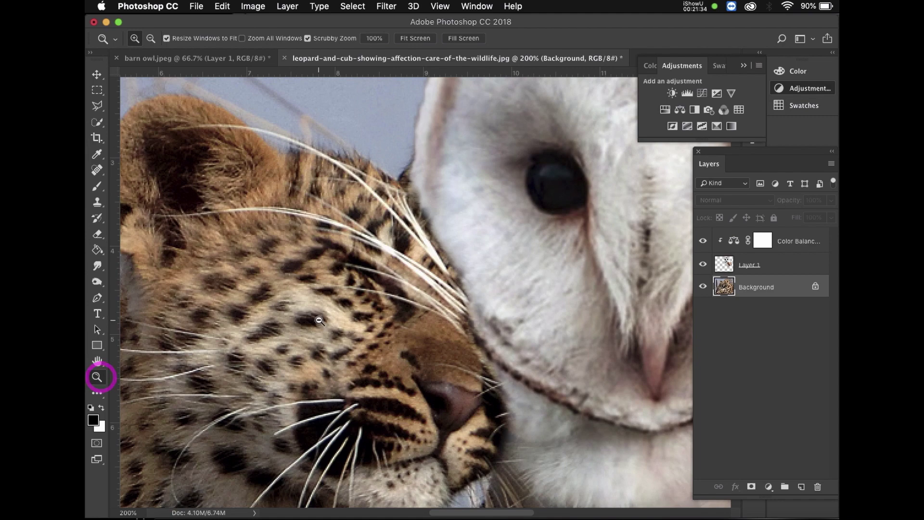
left_click(319, 320, "alt")
left_click(421, 335, "alt")
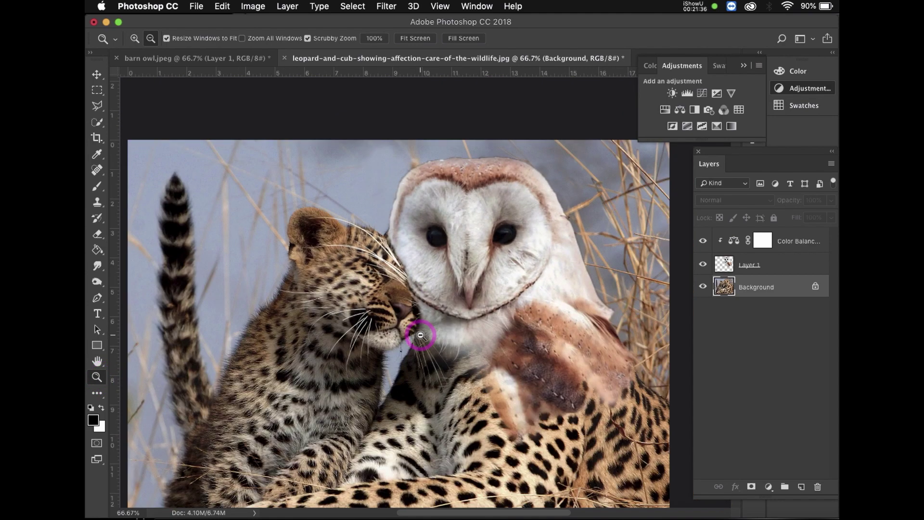
left_click(420, 335, "alt")
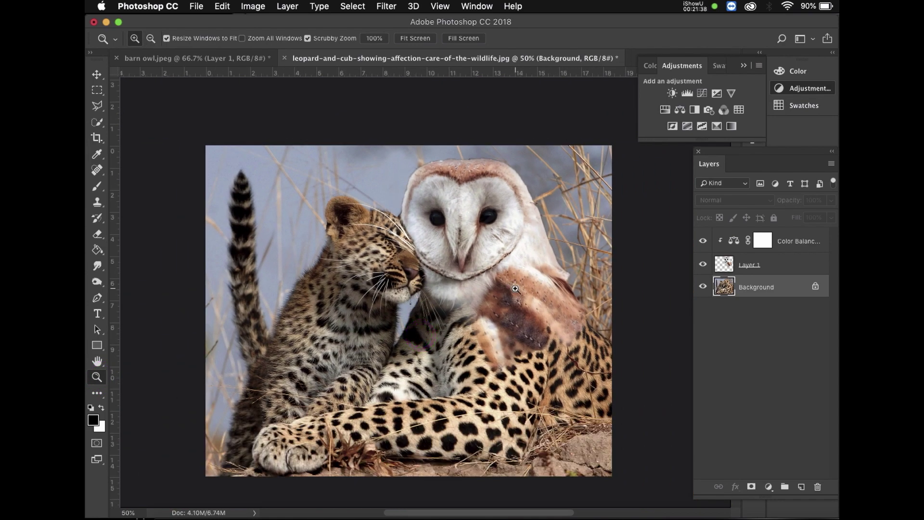